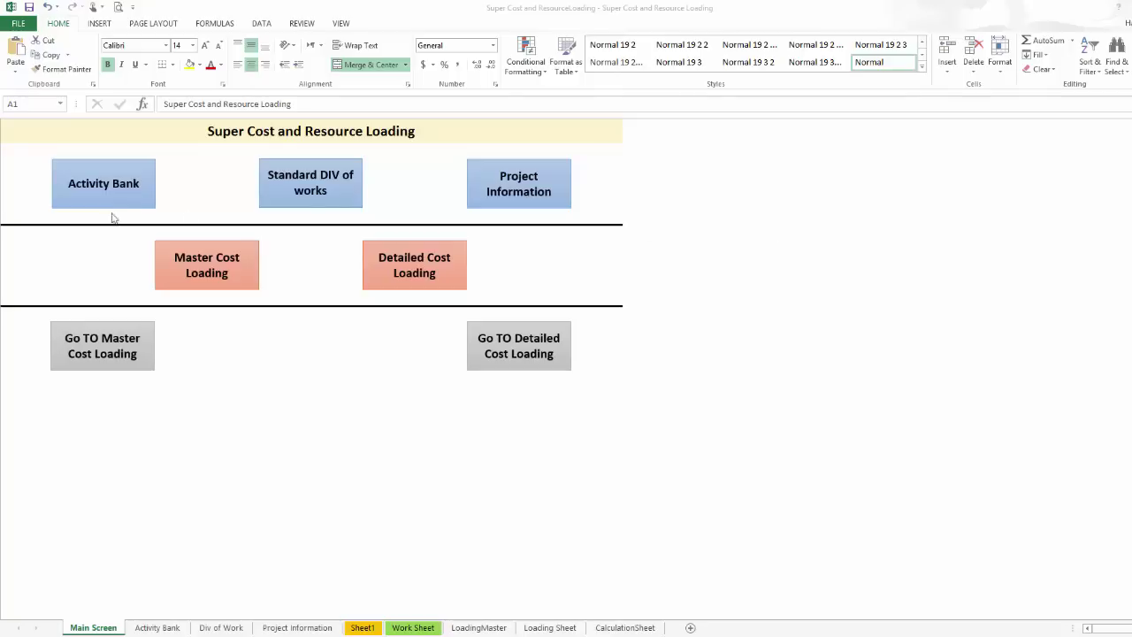
# Step: Open the Activity Bank and examine the first activity's control ID, name, division, technician, helper and productivity fields
pyautogui.click(125, 186)
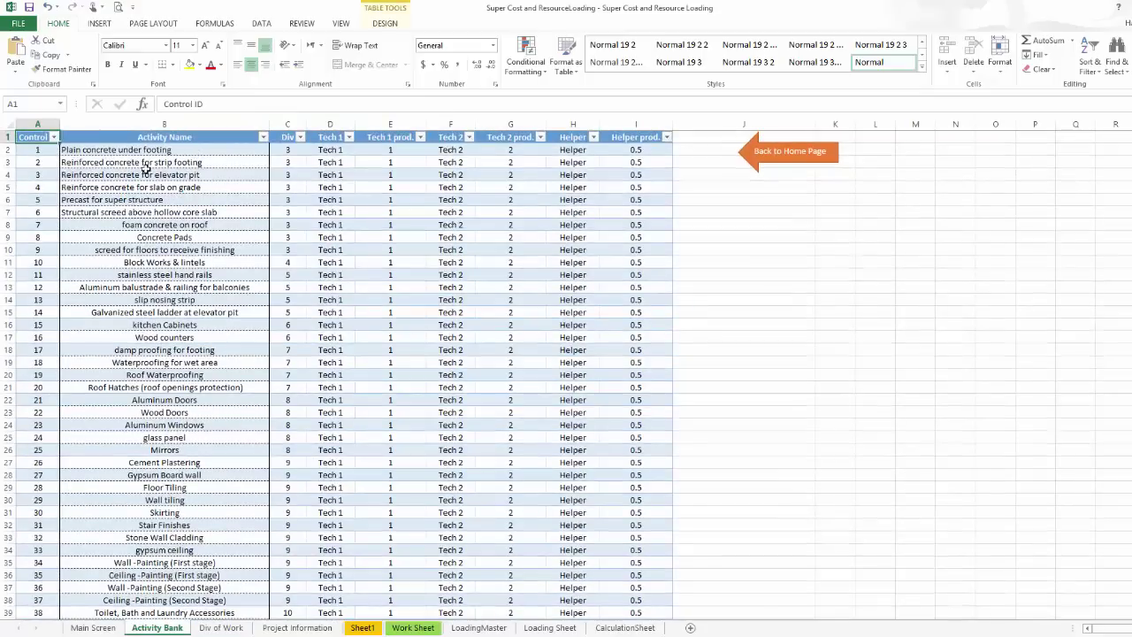
pyautogui.click(40, 149)
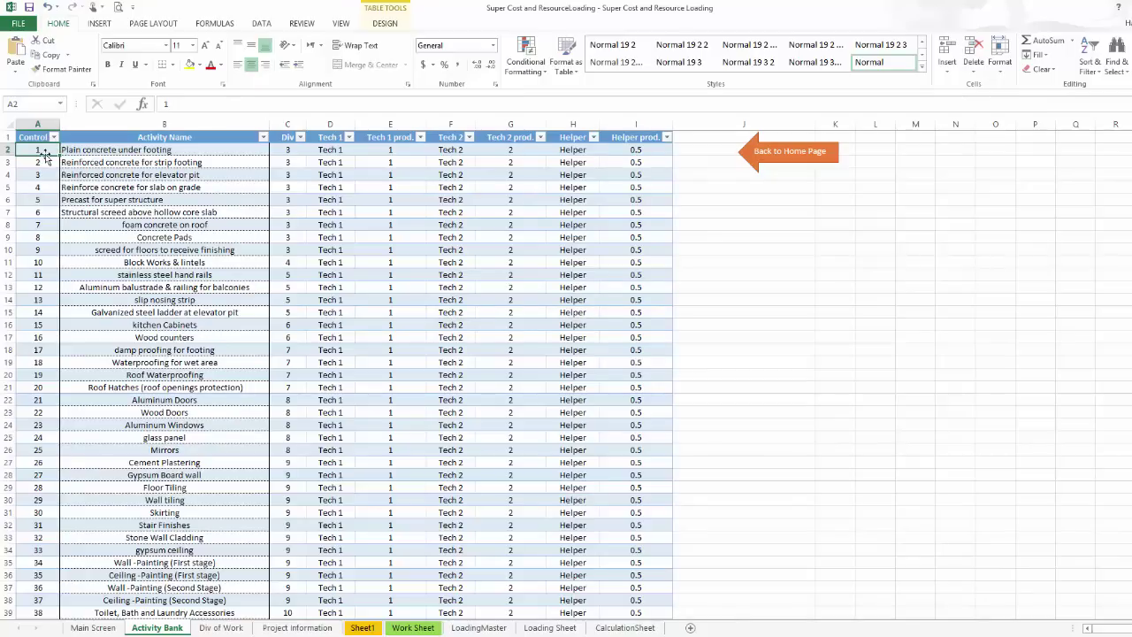
pyautogui.click(97, 149)
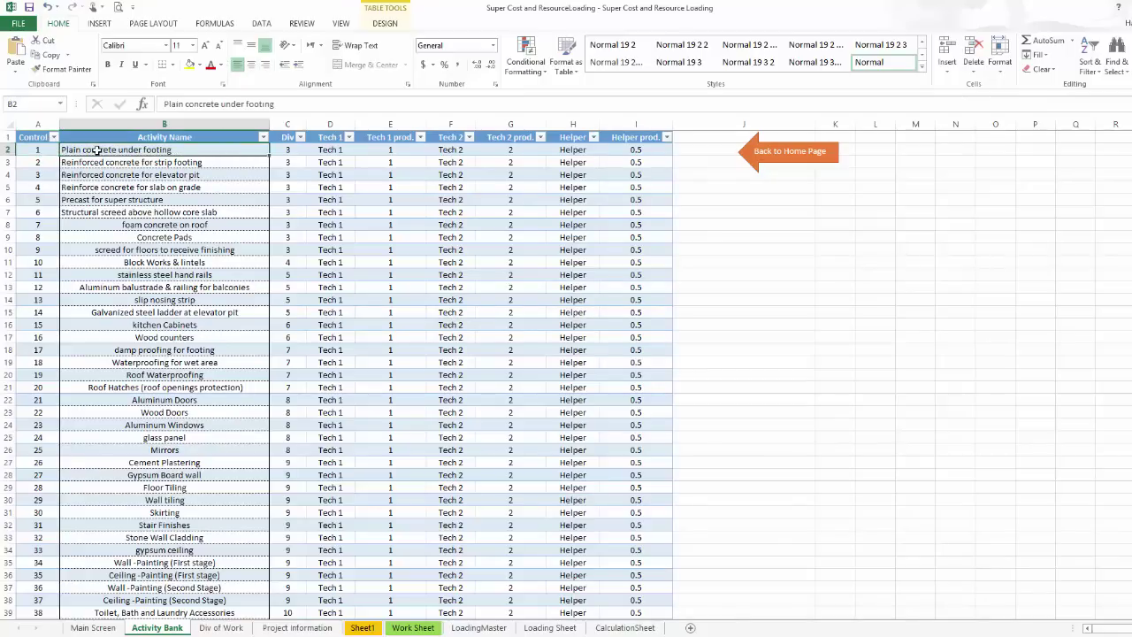
pyautogui.click(290, 151)
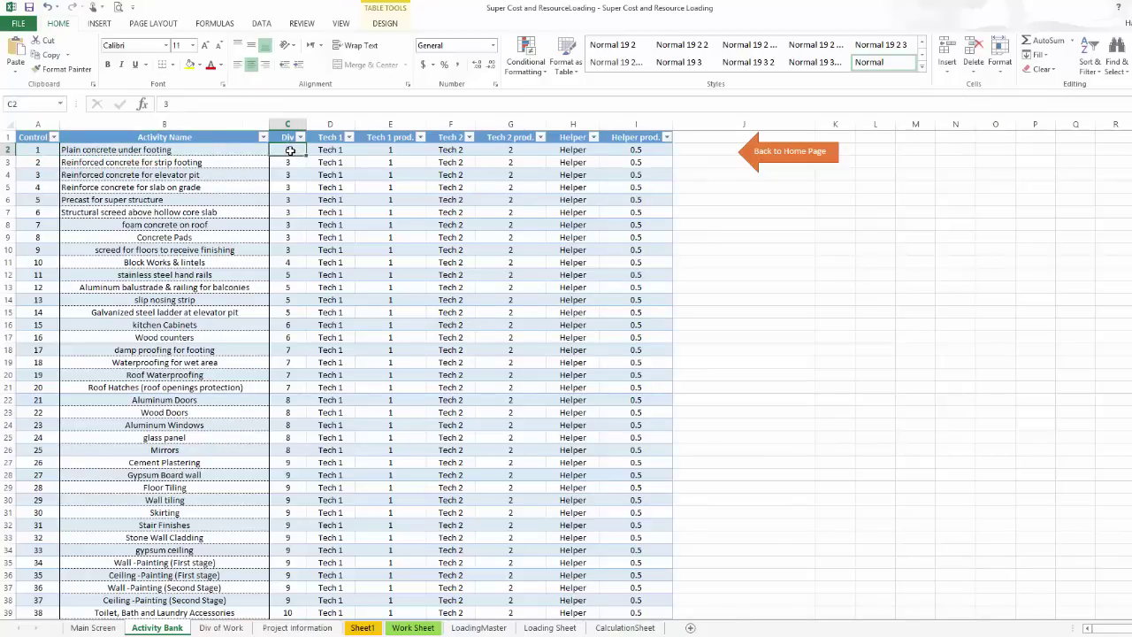
pyautogui.click(335, 150)
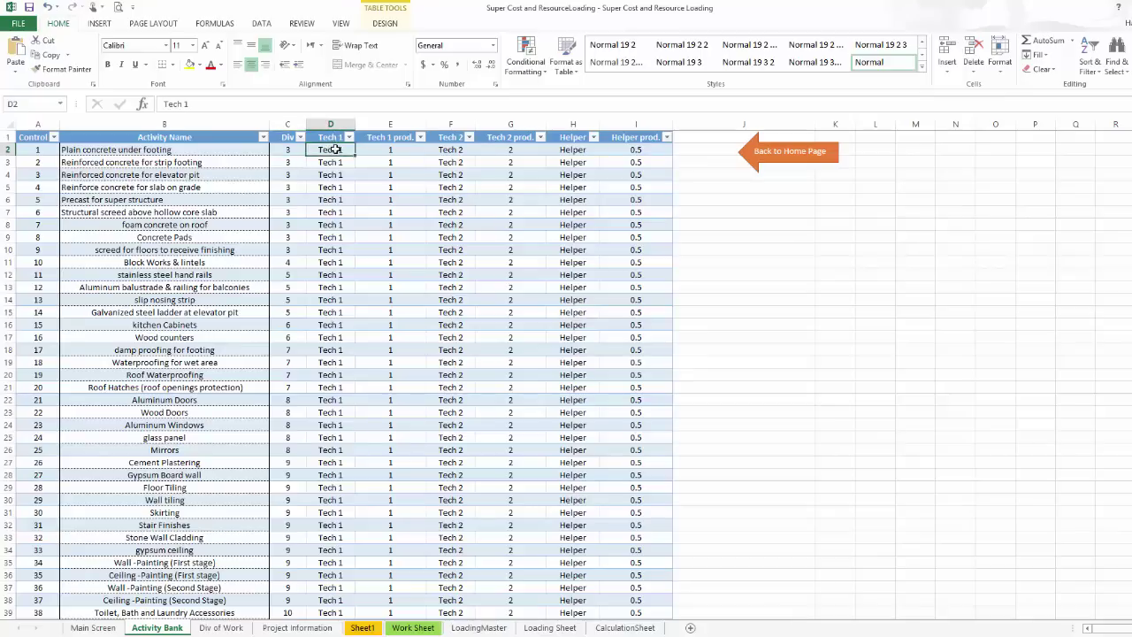
pyautogui.click(407, 151)
pyautogui.click(442, 151)
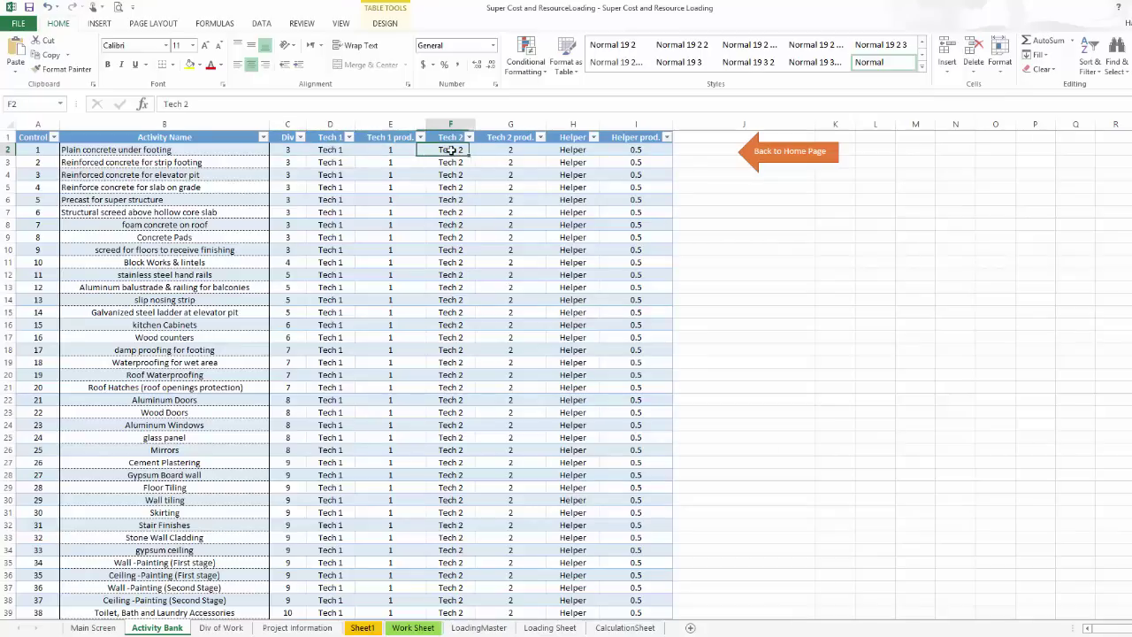
pyautogui.click(521, 150)
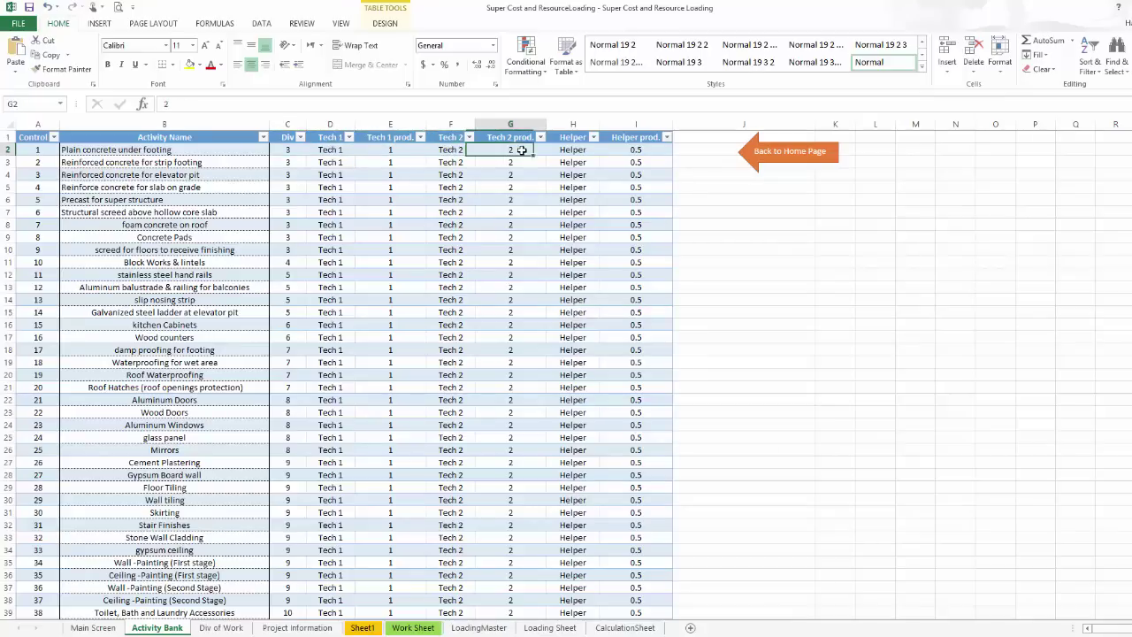
pyautogui.click(585, 150)
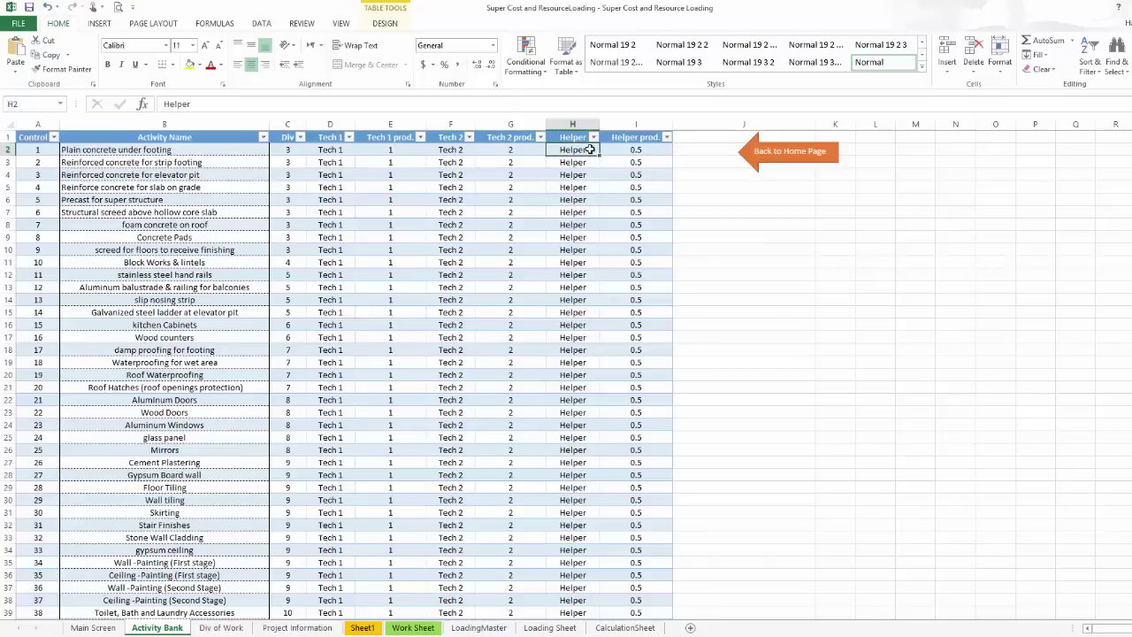
pyautogui.click(644, 148)
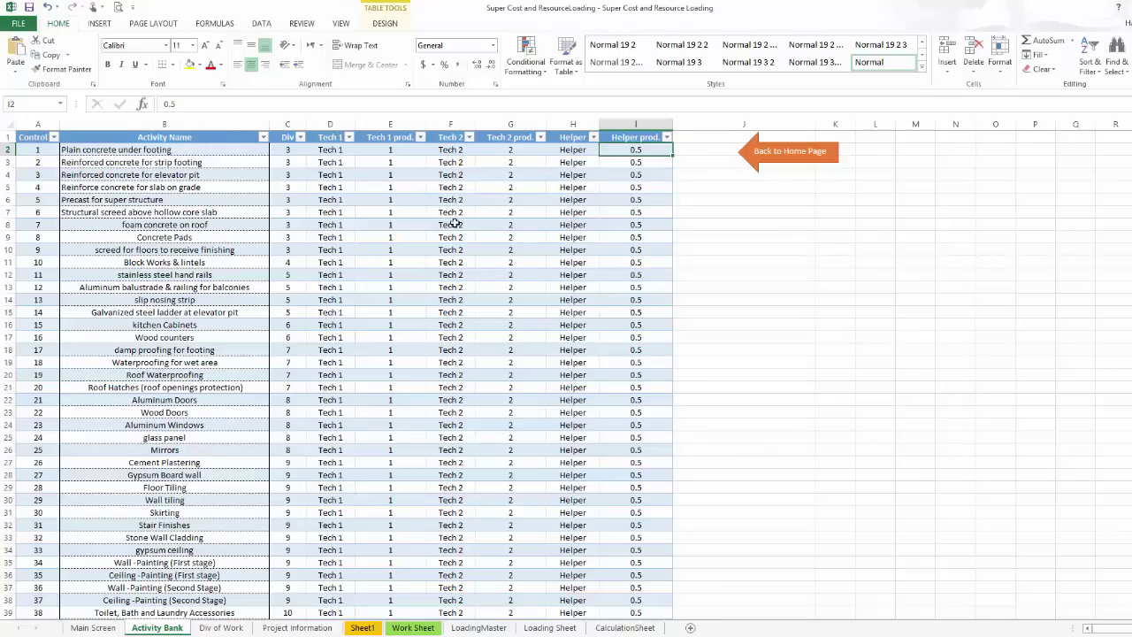
# Step: Go back to the home page, view the Standard DIV of works list, and return to the home page
pyautogui.click(763, 157)
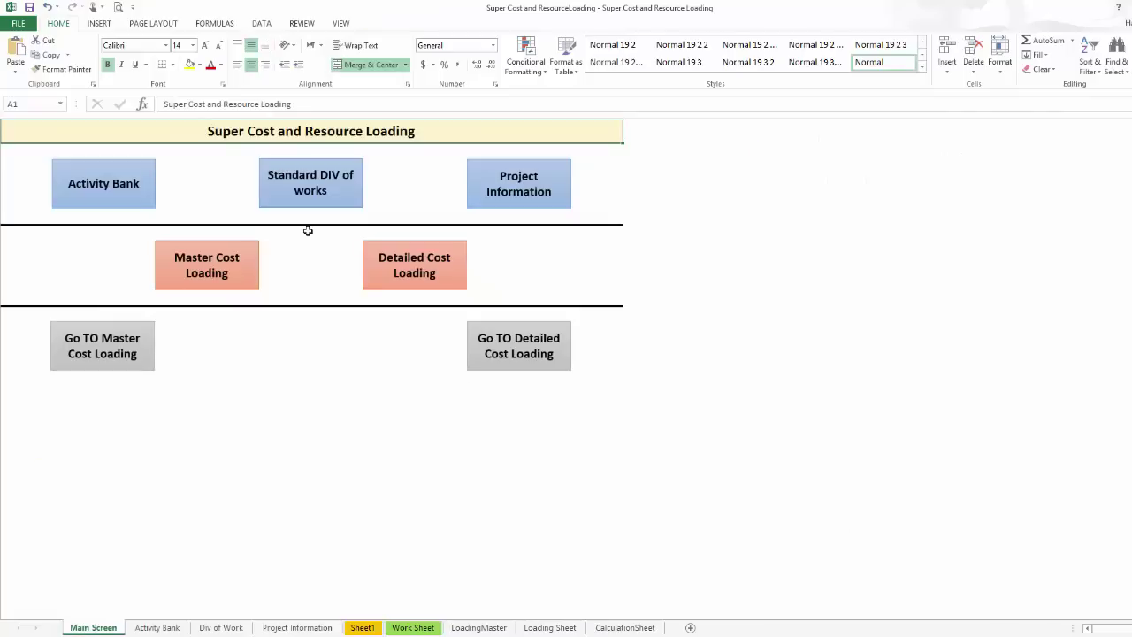
pyautogui.click(320, 176)
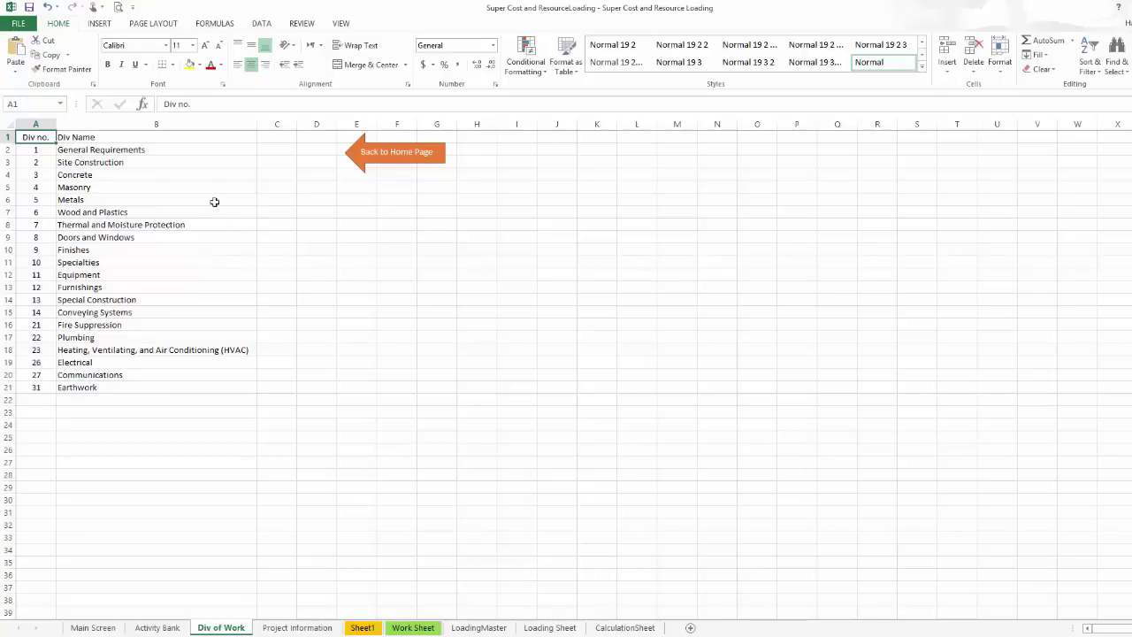
pyautogui.click(401, 166)
# Step: Open Project Information, examine the types, floors, floor shortcuts, activity ID and BOQ reference numbering, and return to the home page
pyautogui.click(534, 197)
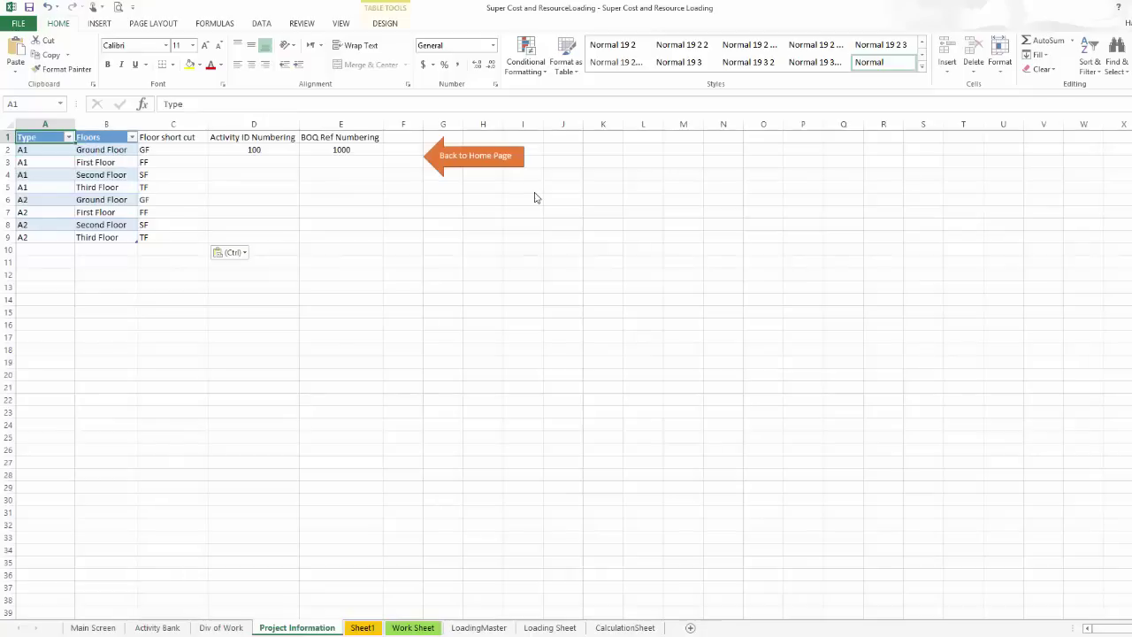
pyautogui.click(43, 149)
pyautogui.click(41, 168)
pyautogui.click(45, 222)
pyautogui.click(93, 151)
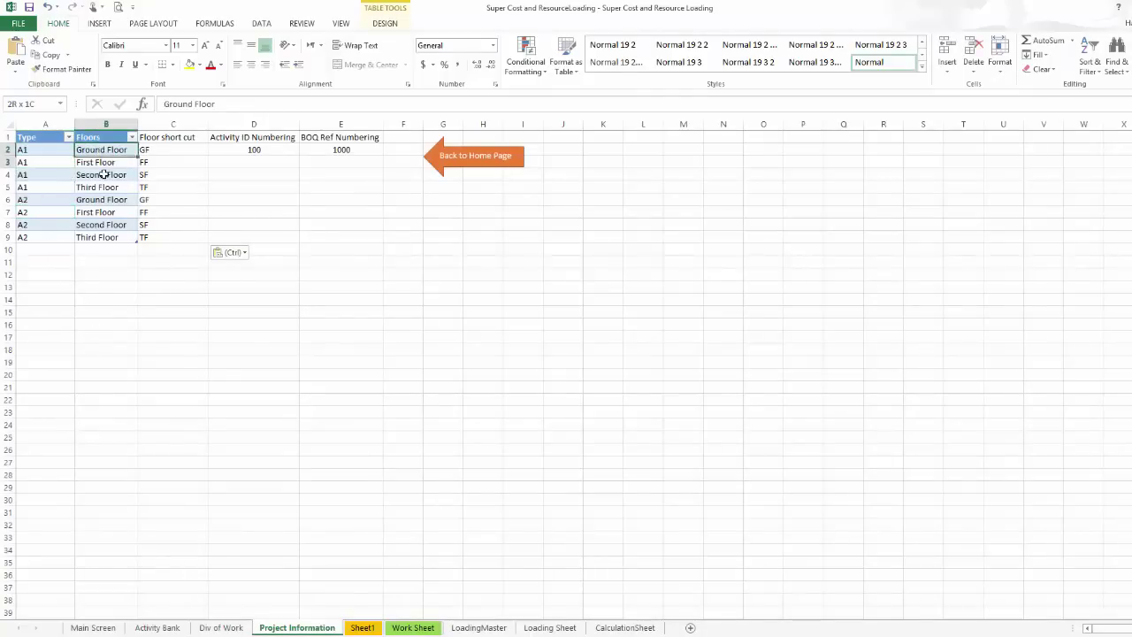
pyautogui.keyDown('shift'); pyautogui.click(104, 186); pyautogui.keyUp('shift')
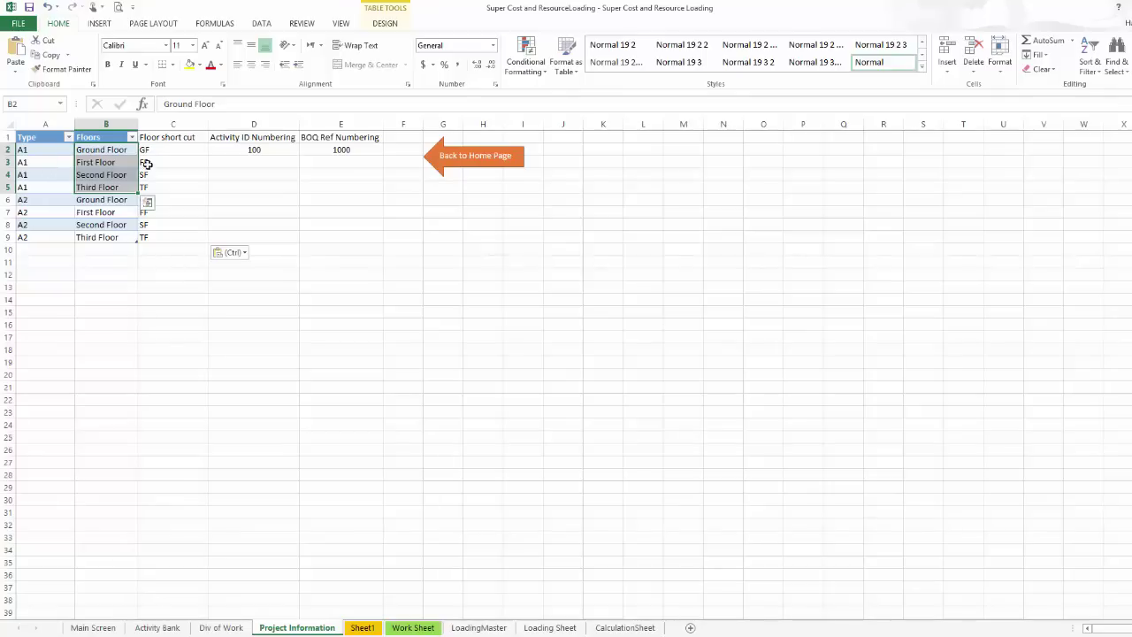
pyautogui.moveTo(147, 154); pyautogui.dragTo(162, 186)
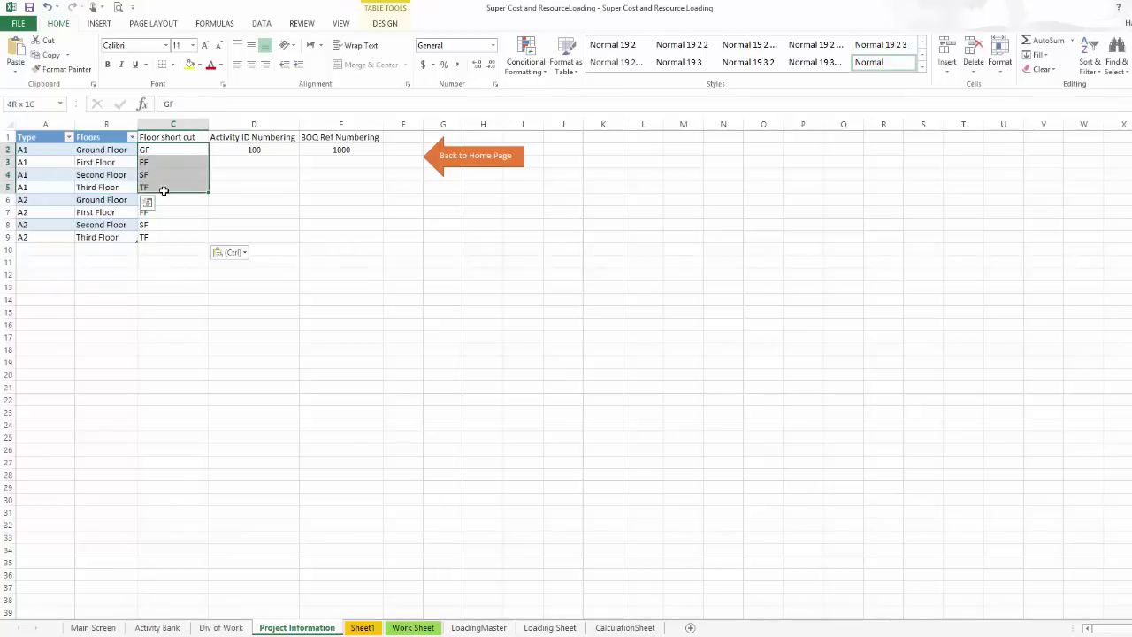
pyautogui.click(245, 155)
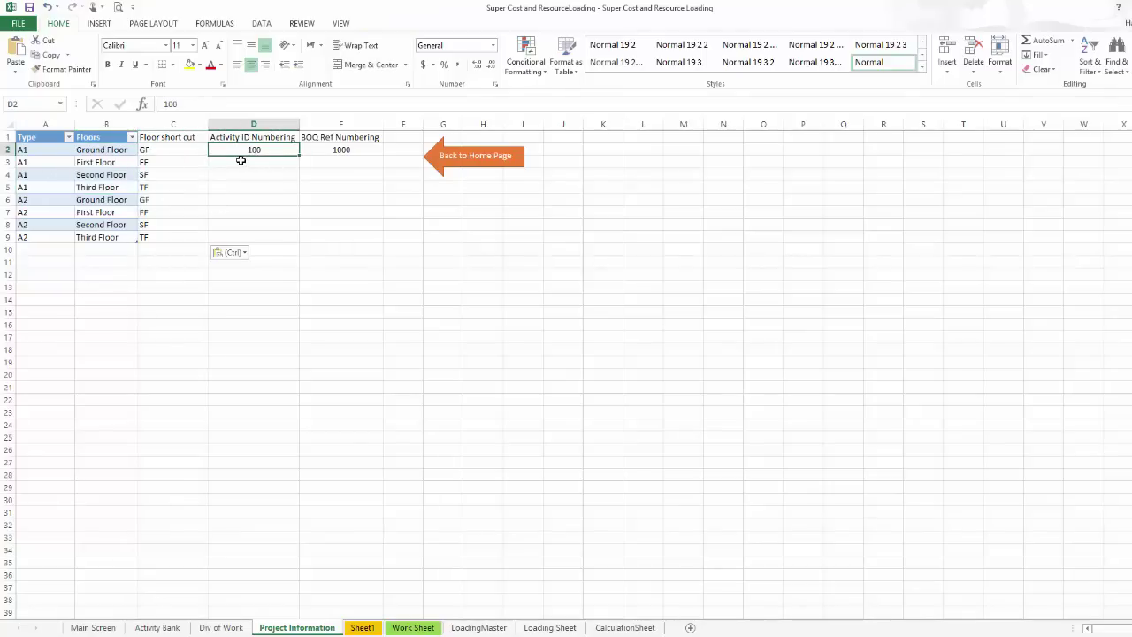
pyautogui.click(343, 152)
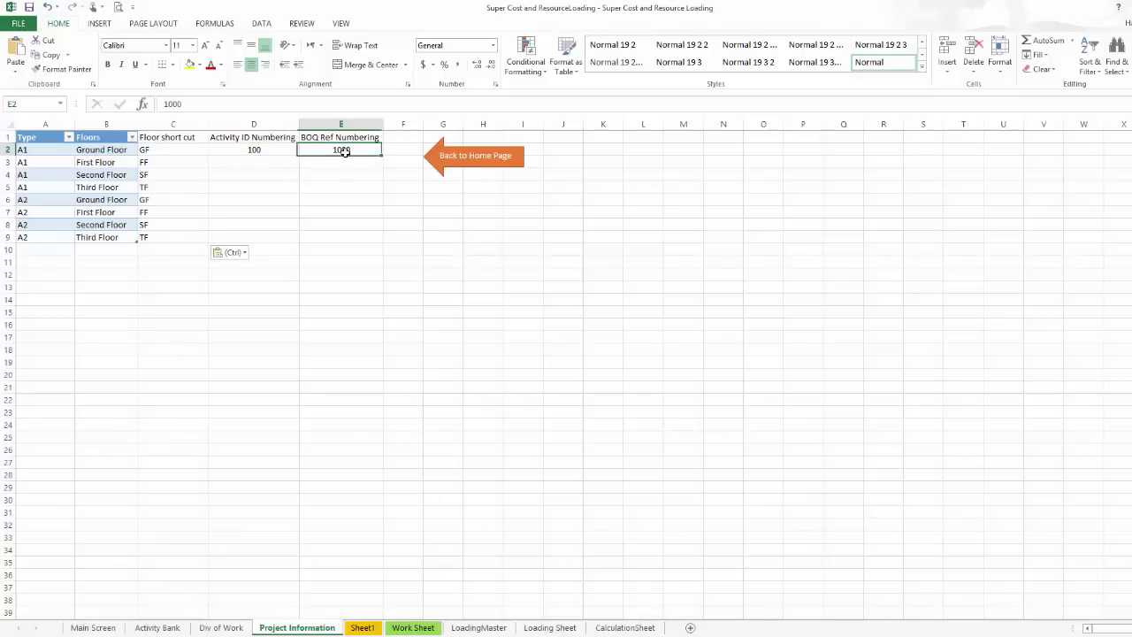
pyautogui.click(499, 167)
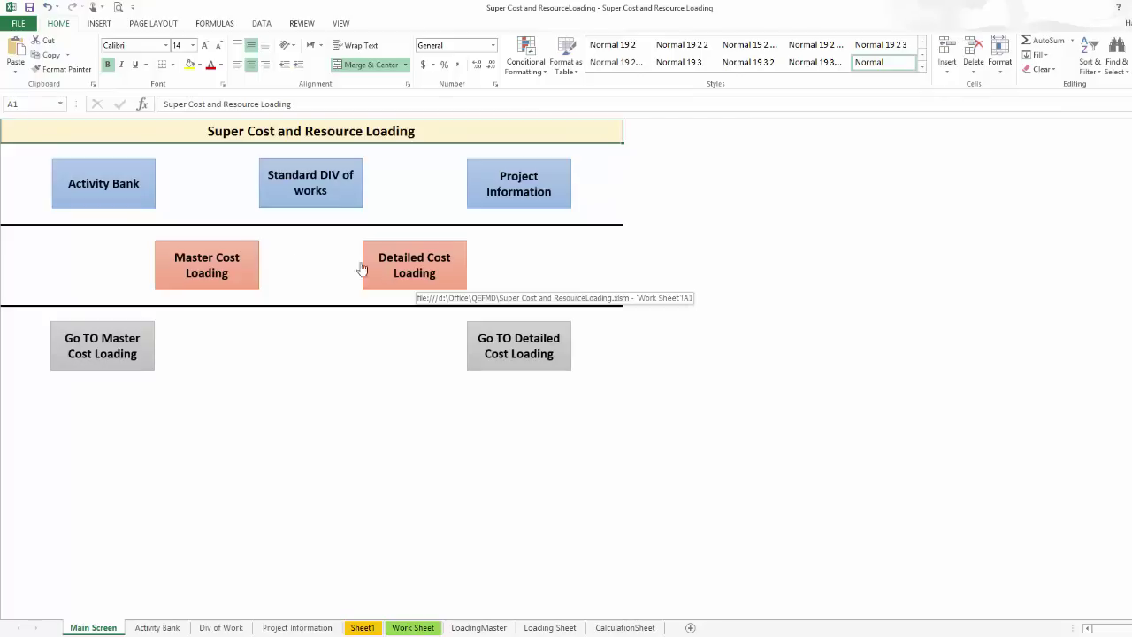
# Step: Open the Master Cost Loading sheet and look over its empty description, quantity and rate columns
pyautogui.click(217, 257)
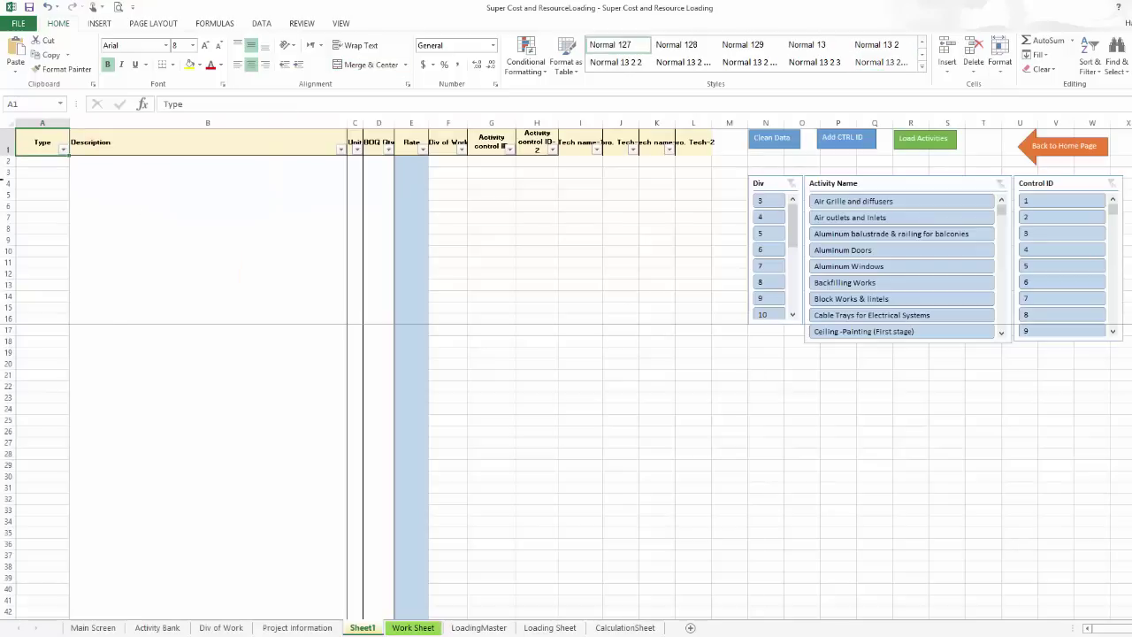
pyautogui.click(119, 168)
pyautogui.click(107, 157)
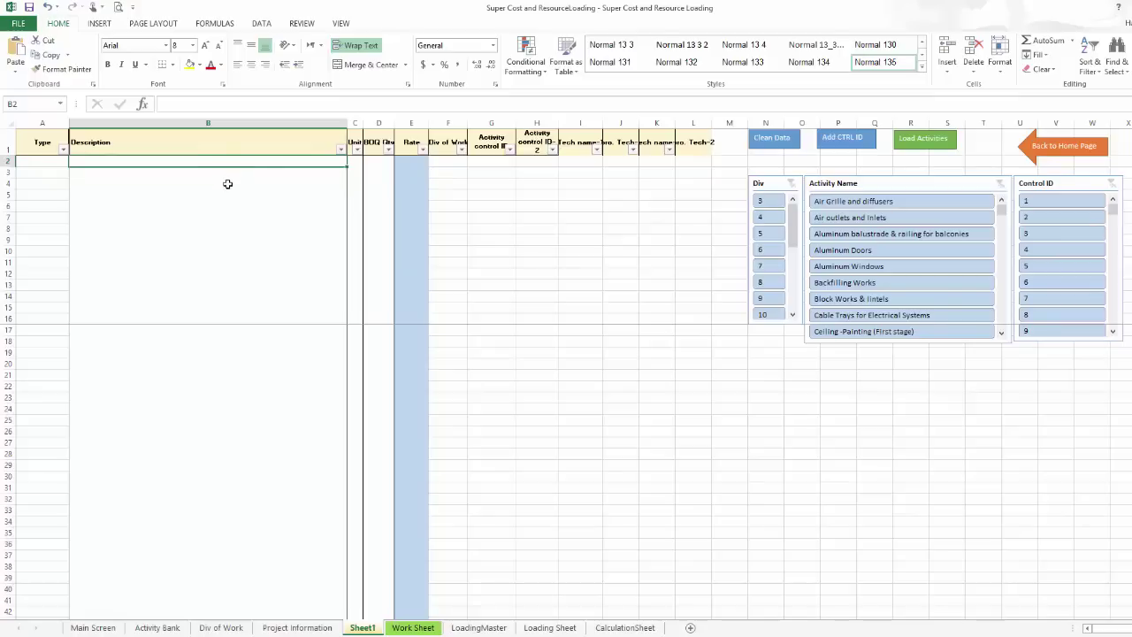
pyautogui.click(210, 214)
pyautogui.press('Down')
pyautogui.press('Down')
pyautogui.press('Down')
pyautogui.press('Down')
pyautogui.press('Down')
pyautogui.press('Down')
pyautogui.press('Down')
pyautogui.press('Down')
pyautogui.press('Down')
pyautogui.press('Down')
pyautogui.press('Down')
pyautogui.press('Down')
pyautogui.press('Down')
pyautogui.press('Down')
pyautogui.press('Down')
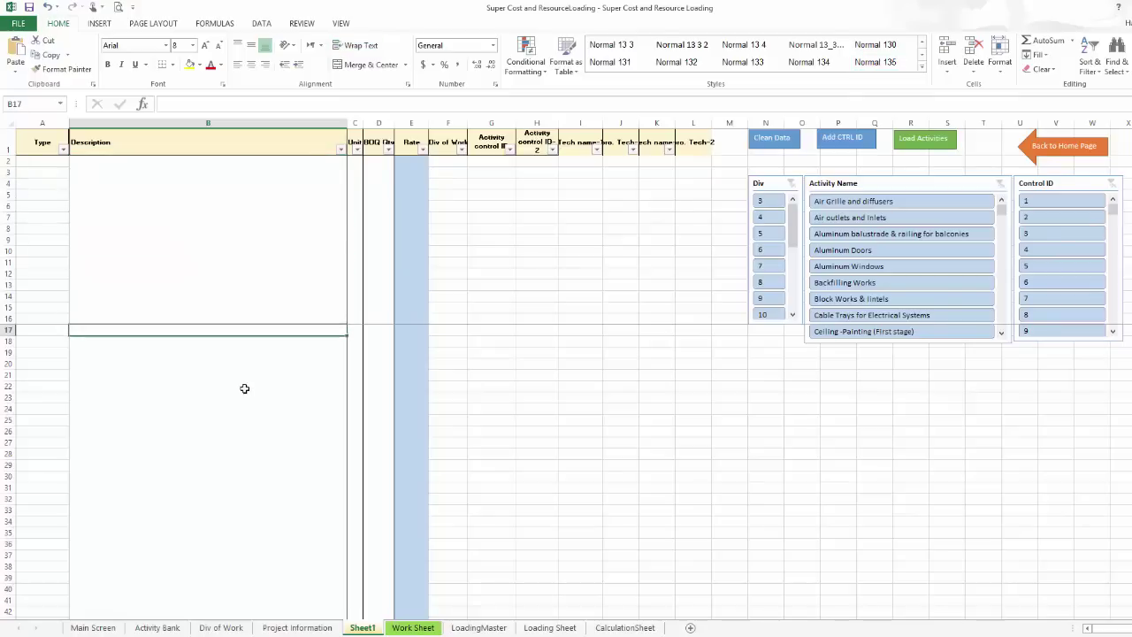
pyautogui.moveTo(400, 256); pyautogui.dragTo(383, 383)
pyautogui.press('Right')
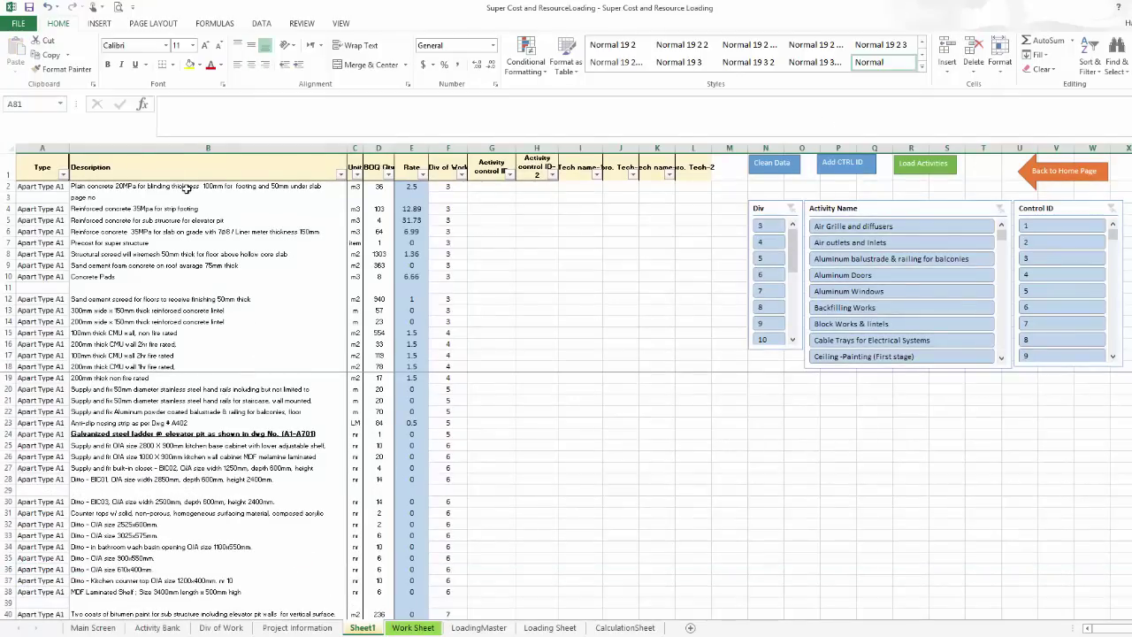
# Step: Examine the first BOQ items' description, unit, BOQ quantity, rate and division of work
pyautogui.click(184, 187)
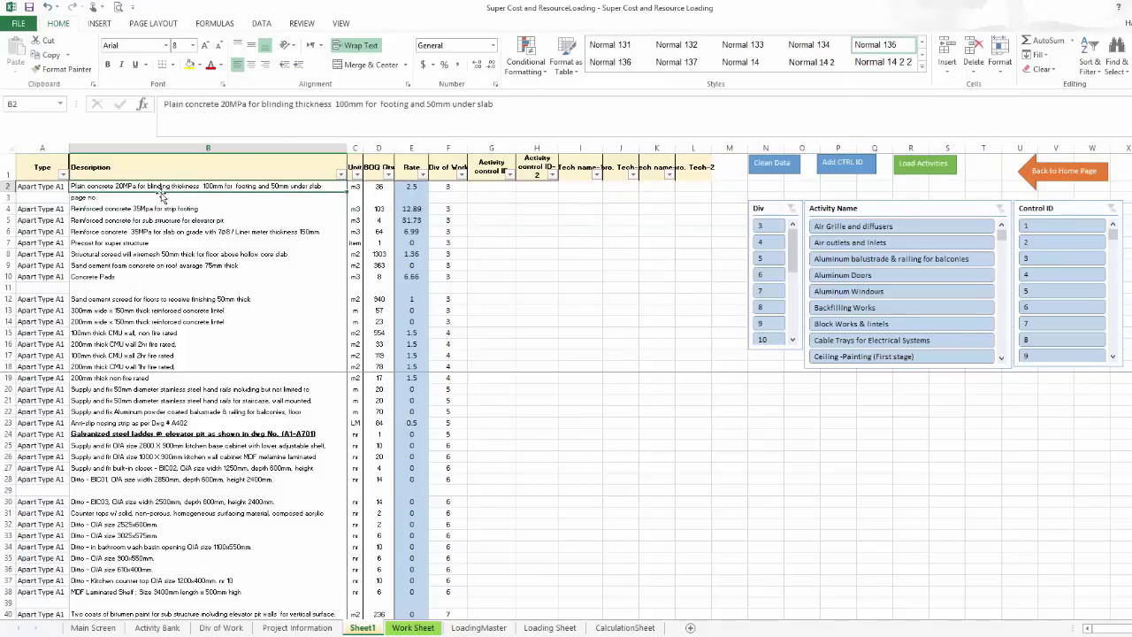
pyautogui.click(357, 189)
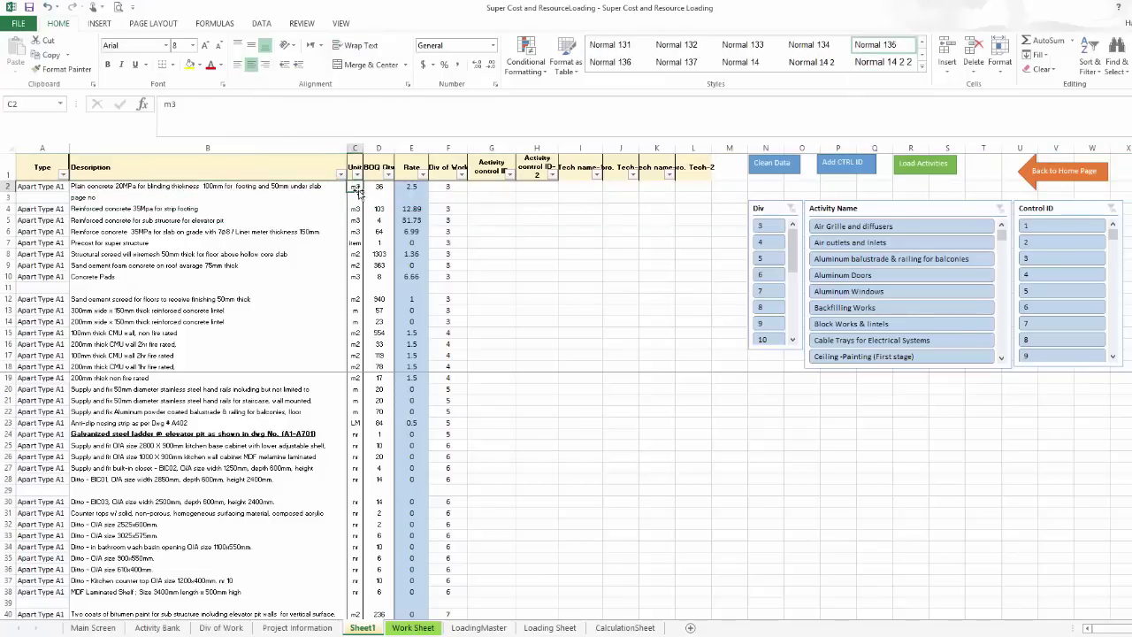
pyautogui.click(378, 187)
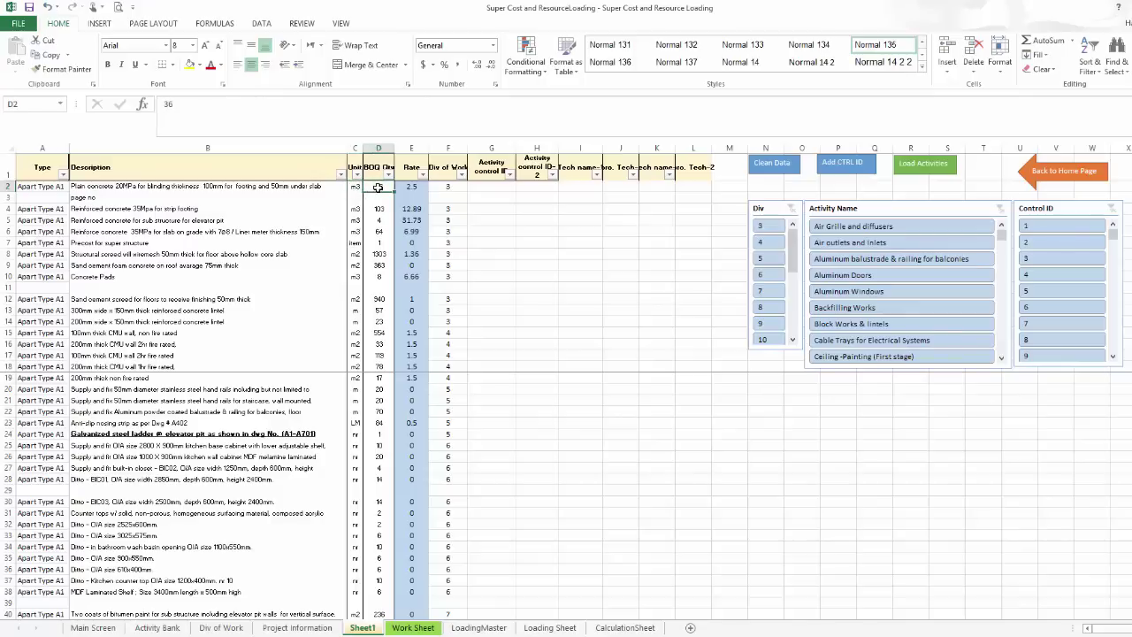
pyautogui.click(411, 187)
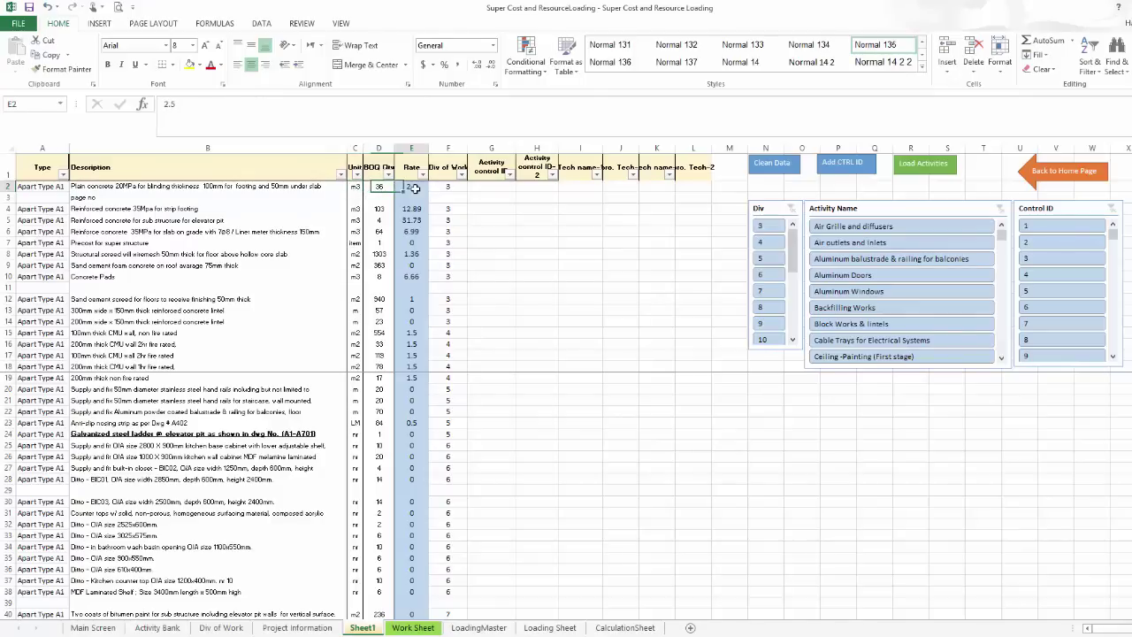
pyautogui.click(455, 188)
pyautogui.click(454, 209)
pyautogui.click(451, 220)
pyautogui.click(449, 231)
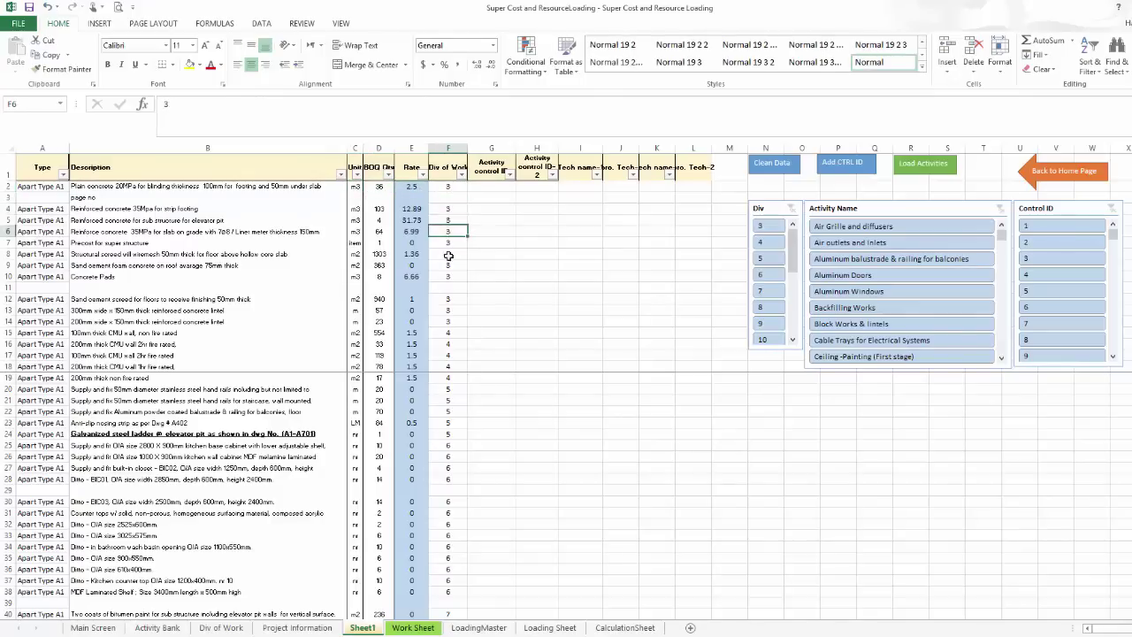
# Step: Inspect the BOQ list for blank rows and non-item rows such as the "page no" line
pyautogui.click(89, 198)
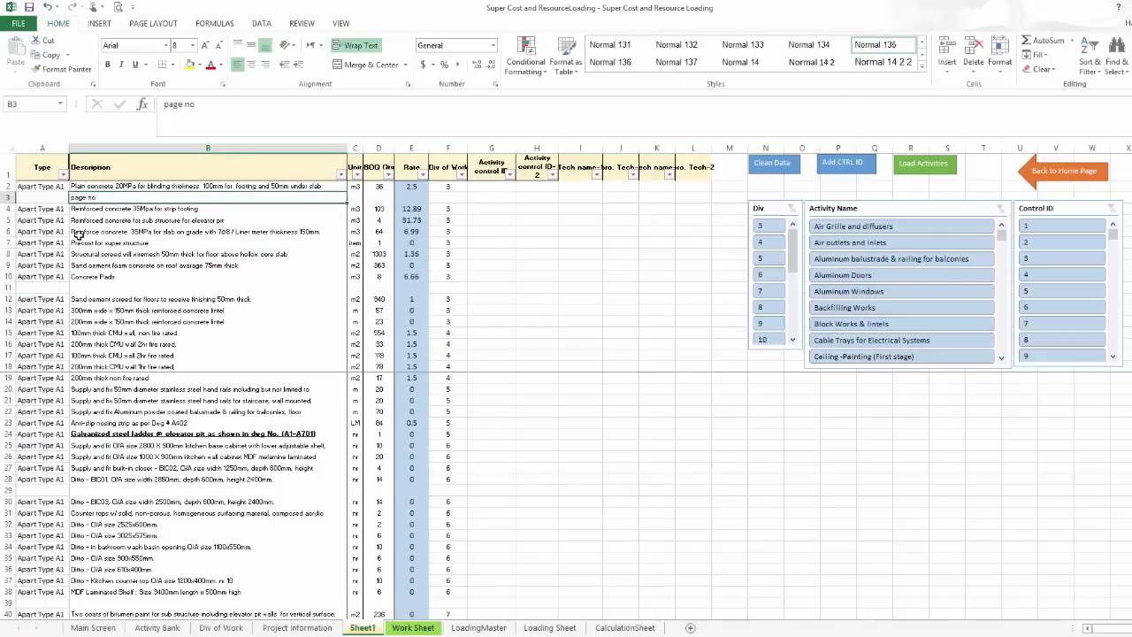
pyautogui.click(99, 287)
pyautogui.click(49, 288)
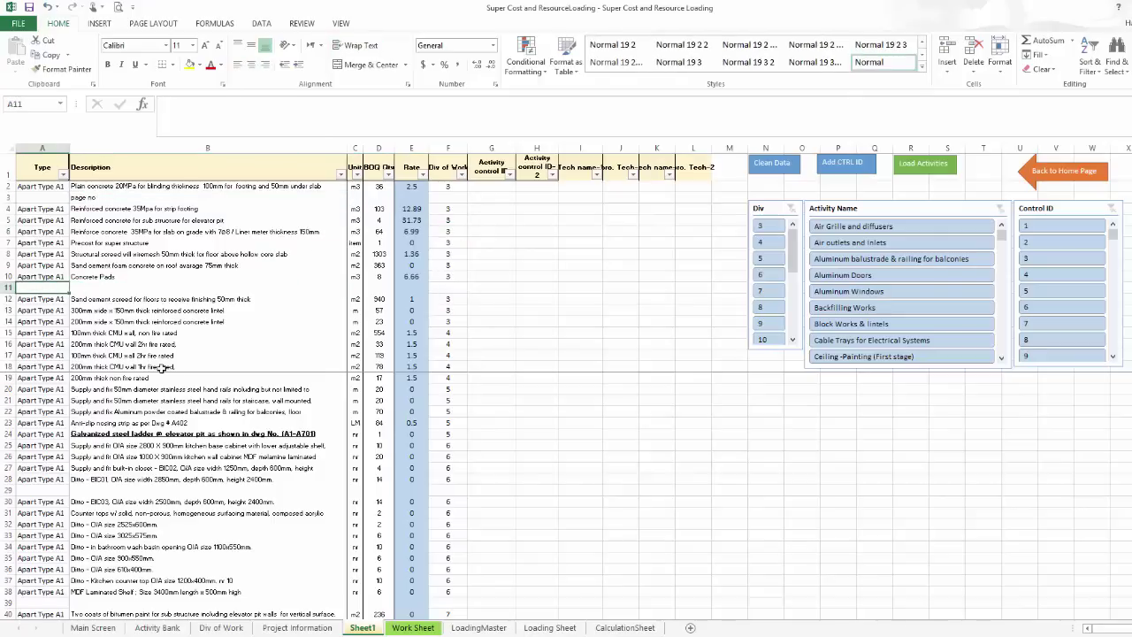
pyautogui.click(50, 423)
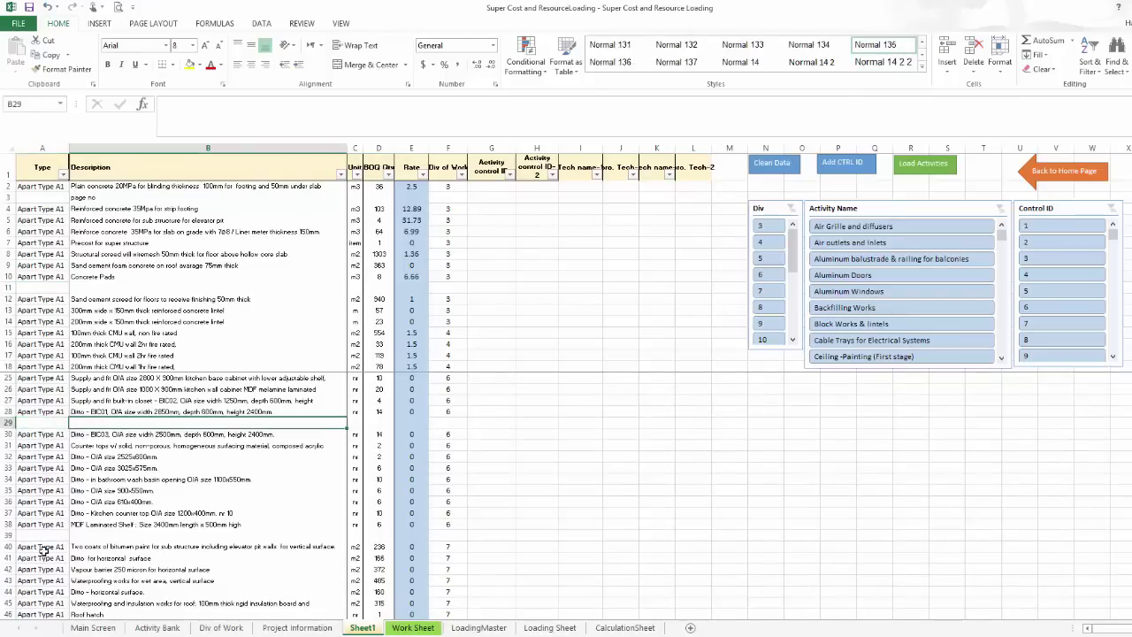
pyautogui.click(155, 537)
pyautogui.scroll(-9, 150, 486)
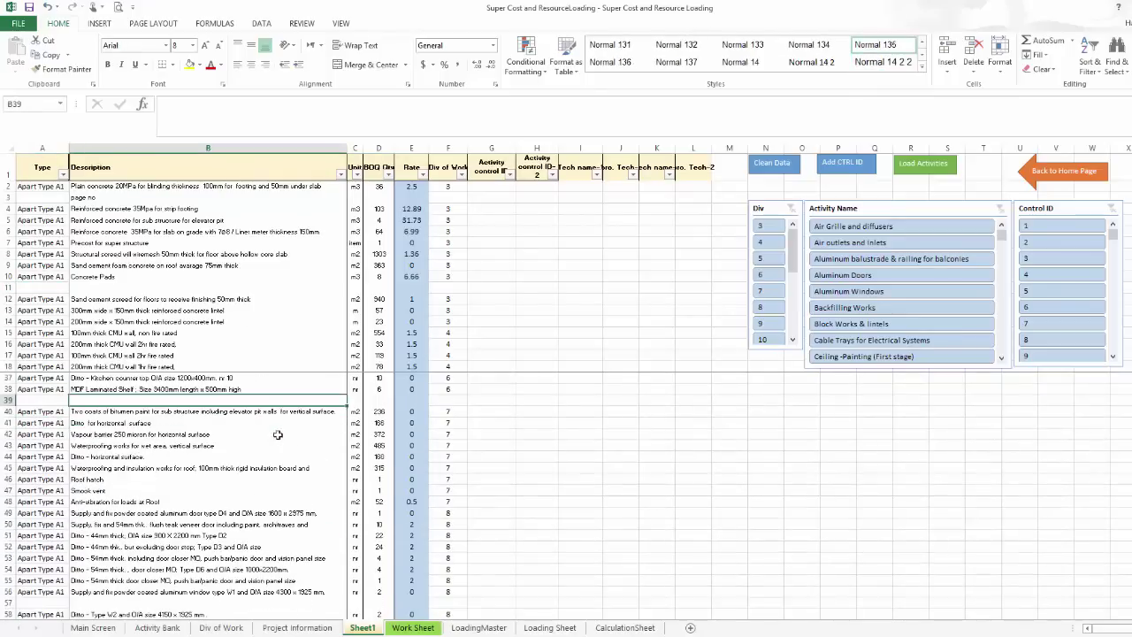
pyautogui.click(58, 430)
pyautogui.click(133, 433)
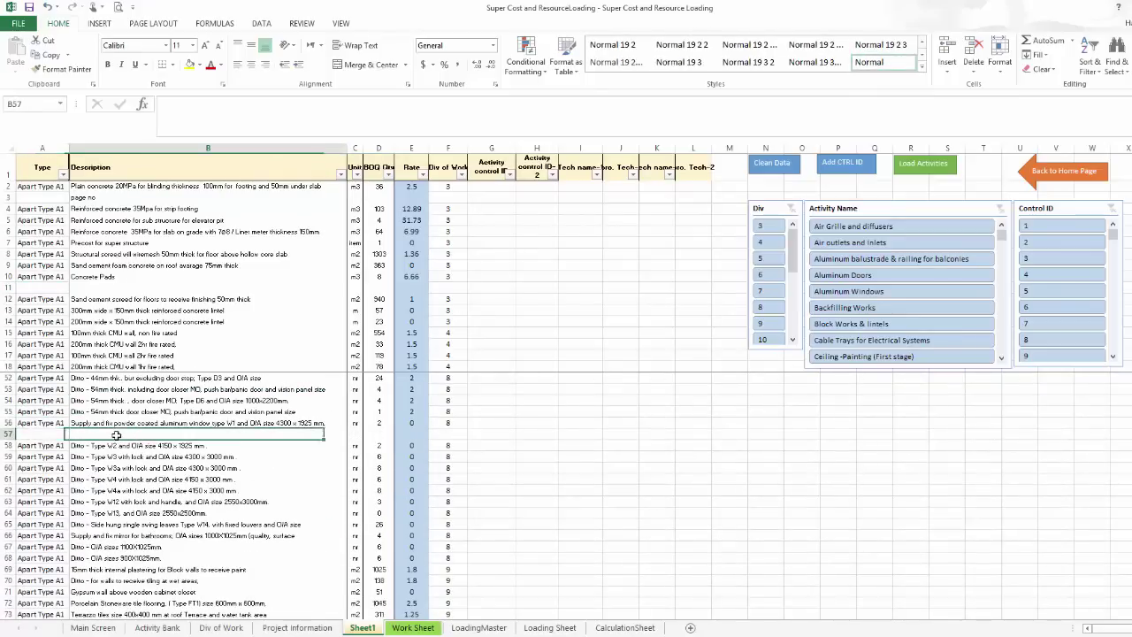
# Step: Run Clean Data on the BOQ list to remove its blank and non-item rows, and select the first Activity control ID cell
pyautogui.scroll(1, 262, 400)
pyautogui.scroll(11, 262, 400)
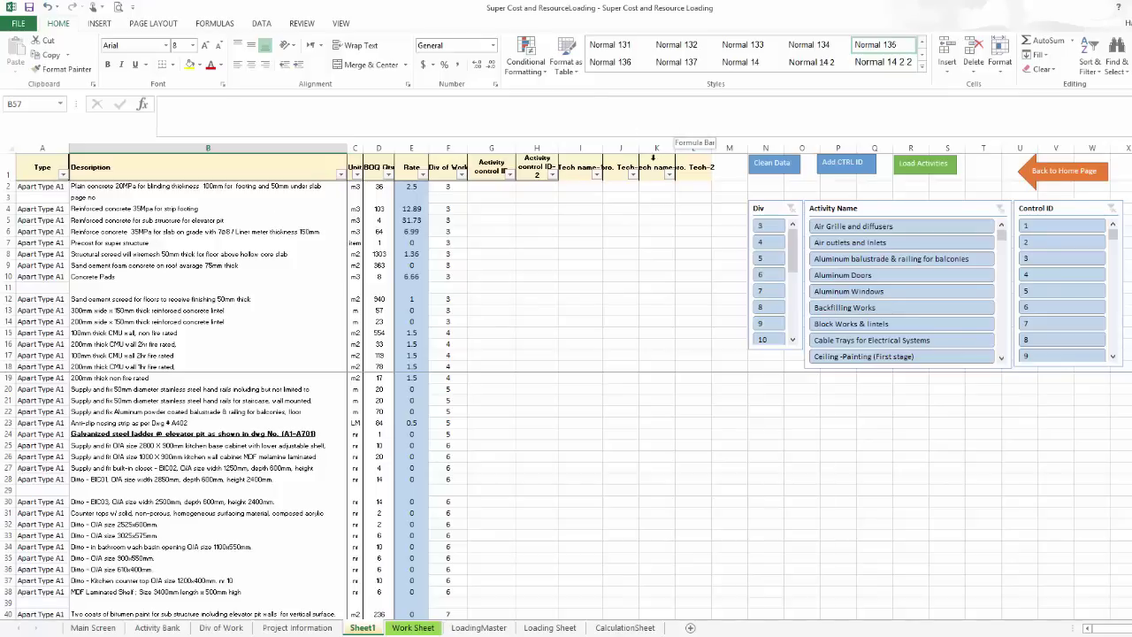
pyautogui.click(762, 165)
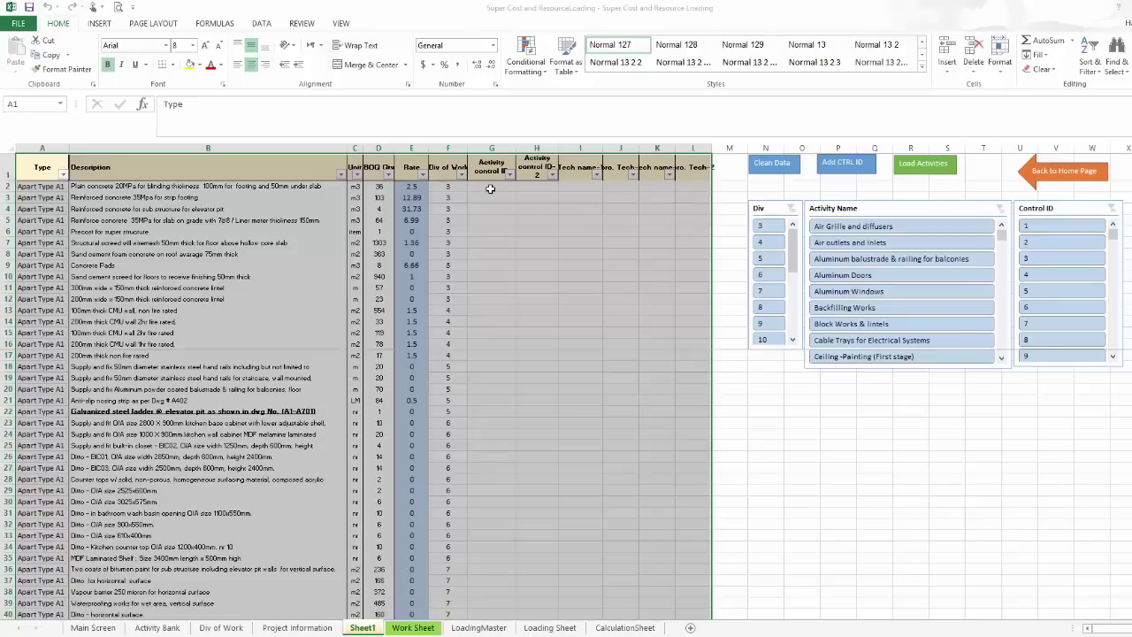
pyautogui.click(489, 188)
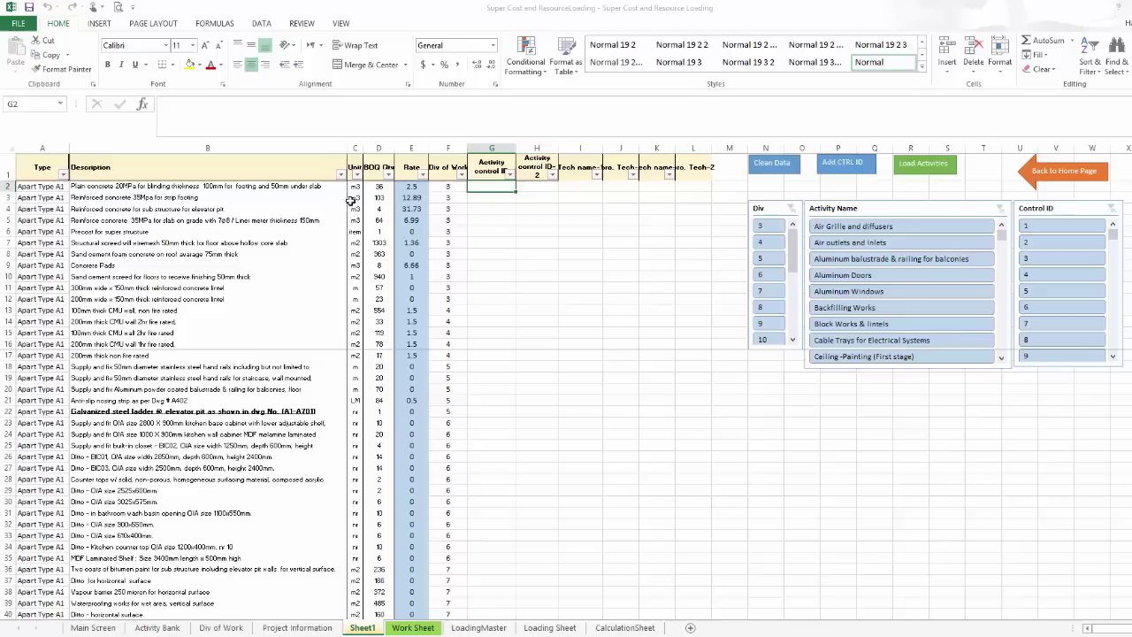
# Step: For the plain concrete blinding item, pick division 3's "Plain concrete under footing" activity and enter 1 as the Carpenter's Pro. Tech value
pyautogui.click(459, 188)
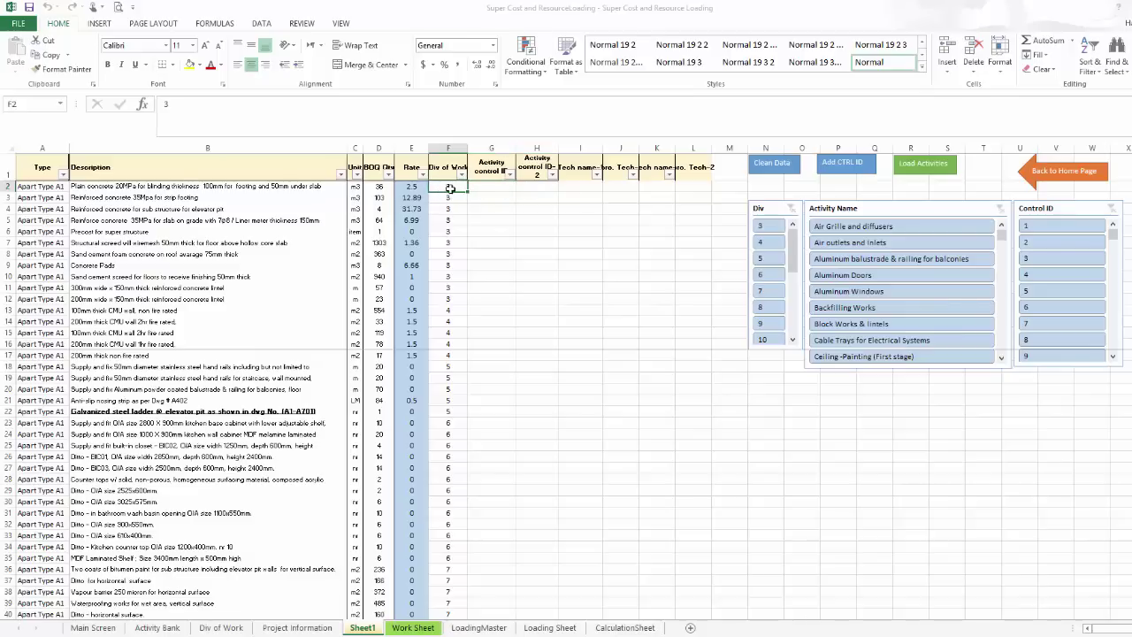
pyautogui.click(763, 227)
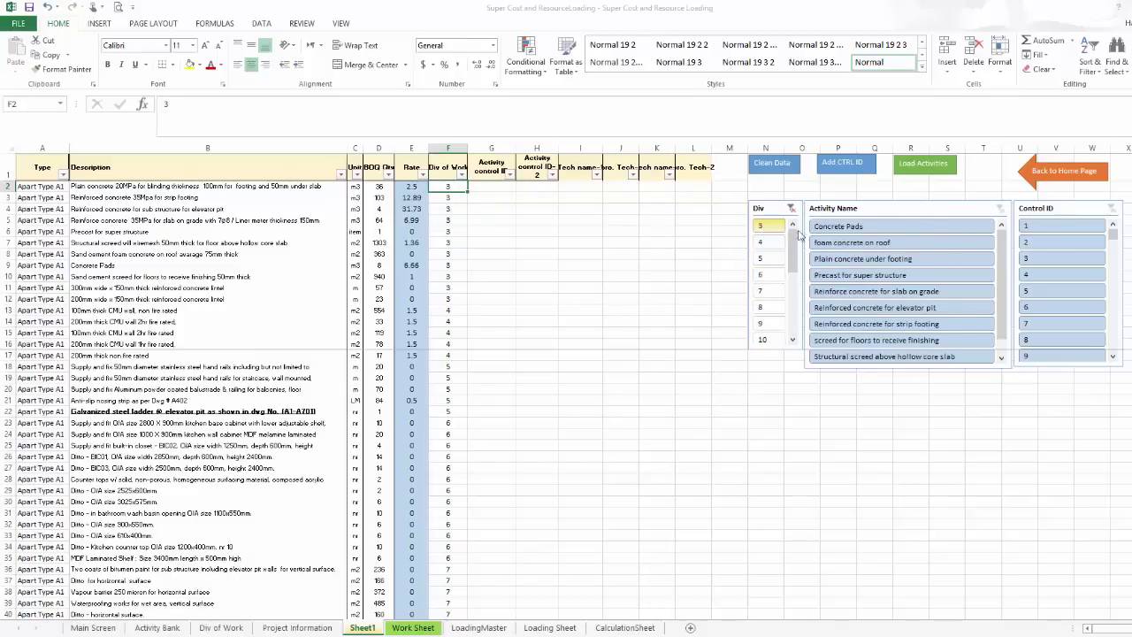
pyautogui.moveTo(1004, 244)
pyautogui.mouseDown()
pyautogui.moveTo(1006, 276)
pyautogui.moveTo(1003, 225)
pyautogui.mouseUp()
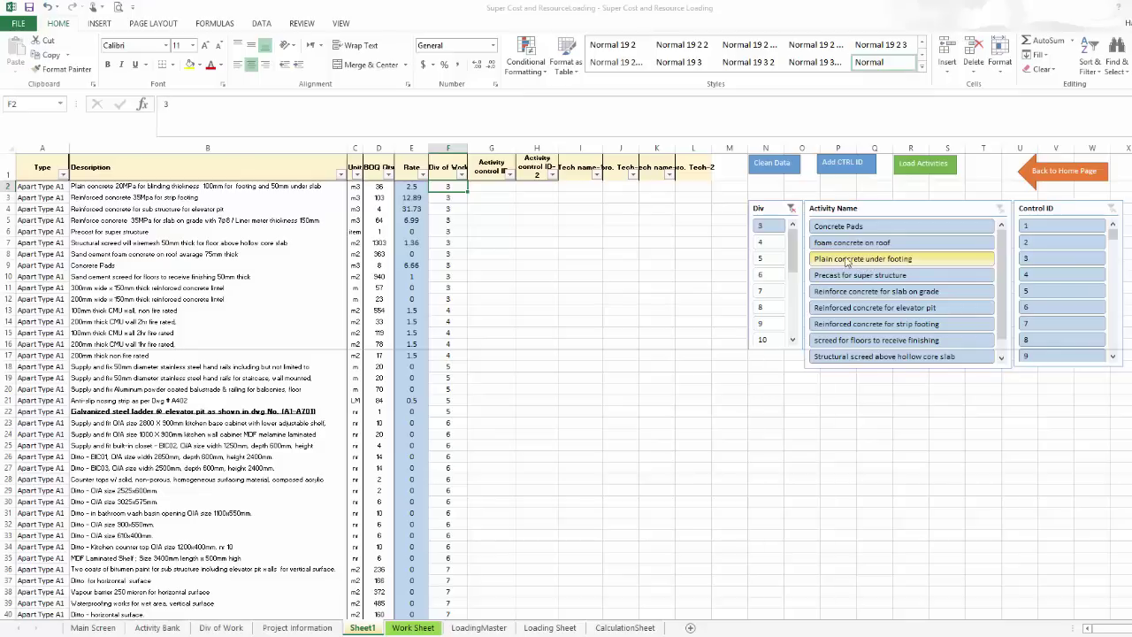
pyautogui.click(888, 264)
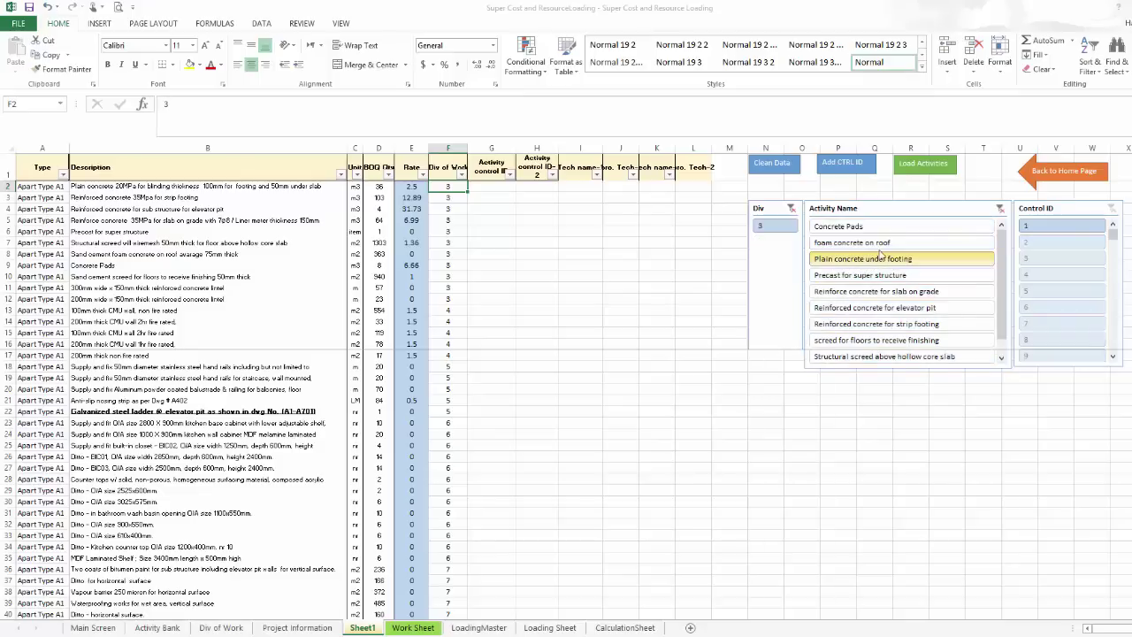
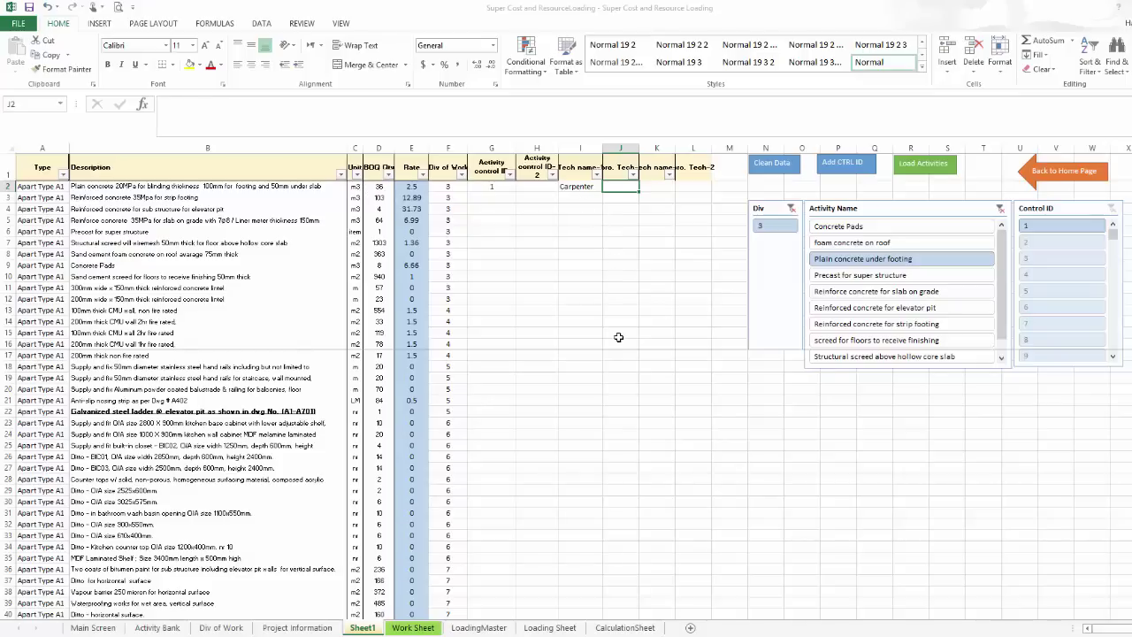
pyautogui.write('1')
pyautogui.press('Return')
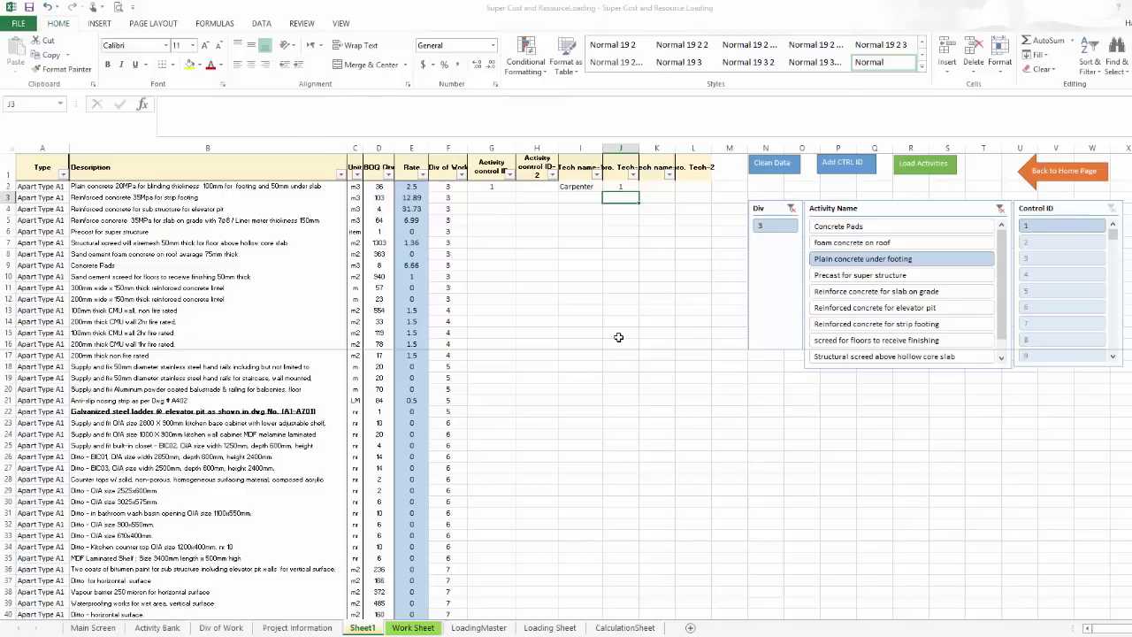
# Step: Assign the control ID of the "Reinforced concrete for strip footing" activity to the strip footing item in row 3
pyautogui.click(490, 198)
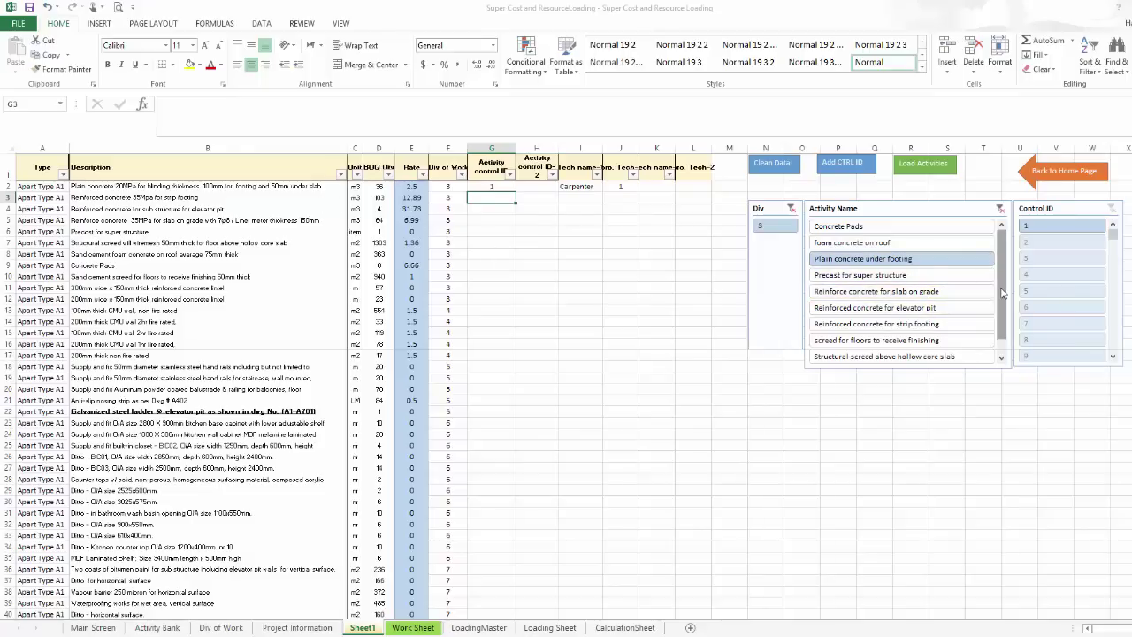
pyautogui.moveTo(1002, 300); pyautogui.dragTo(1004, 314)
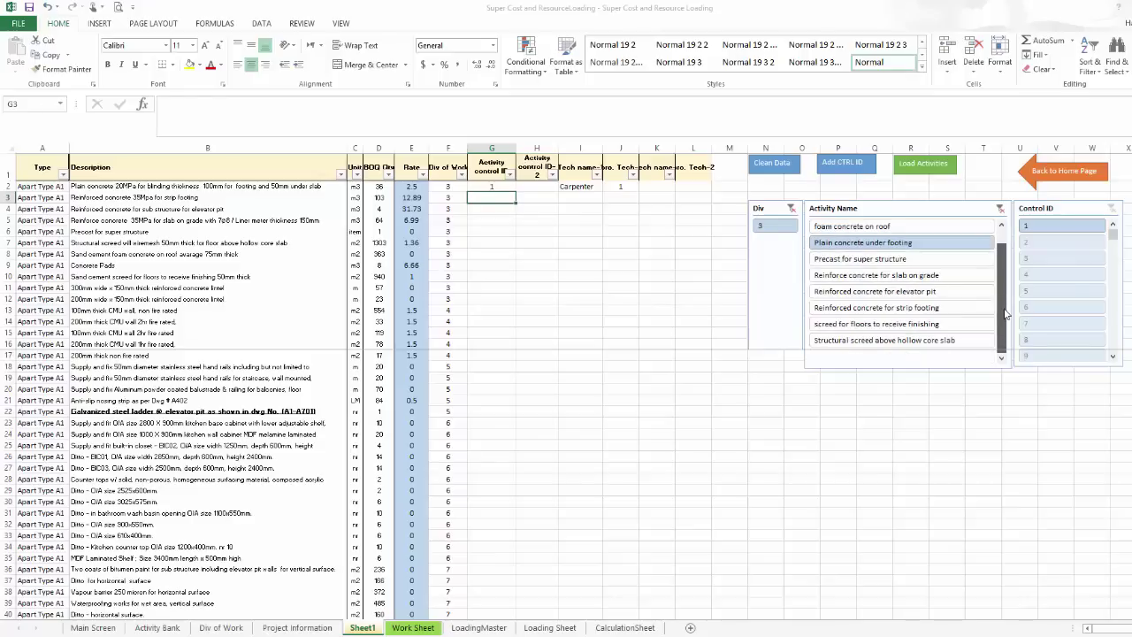
pyautogui.click(868, 308)
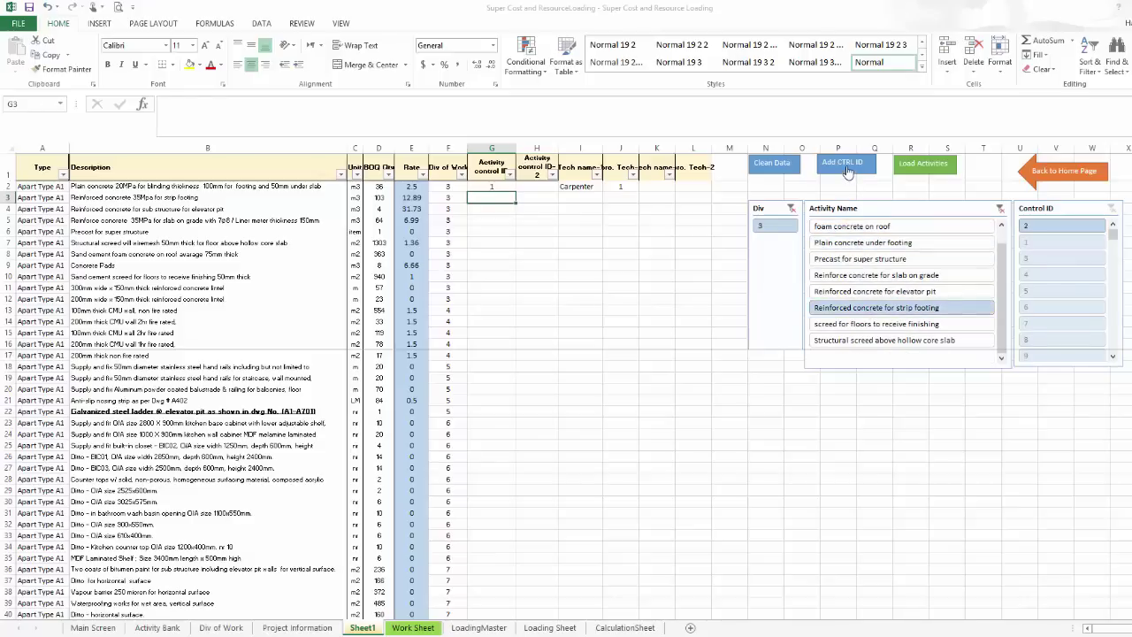
pyautogui.click(845, 166)
# Step: Copy the Carpenter name and its value of 1 from the blinding item to the strip footing item
pyautogui.moveTo(573, 188); pyautogui.dragTo(623, 188)
pyautogui.rightClick(624, 188)
pyautogui.click(655, 212)
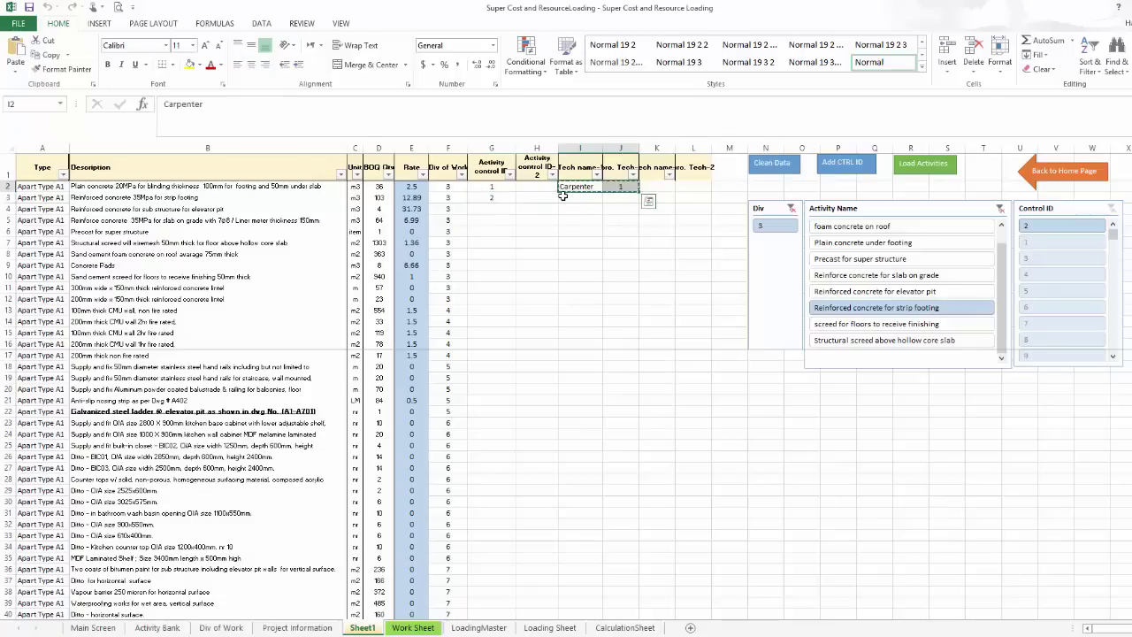
pyautogui.rightClick(563, 201)
pyautogui.click(613, 239)
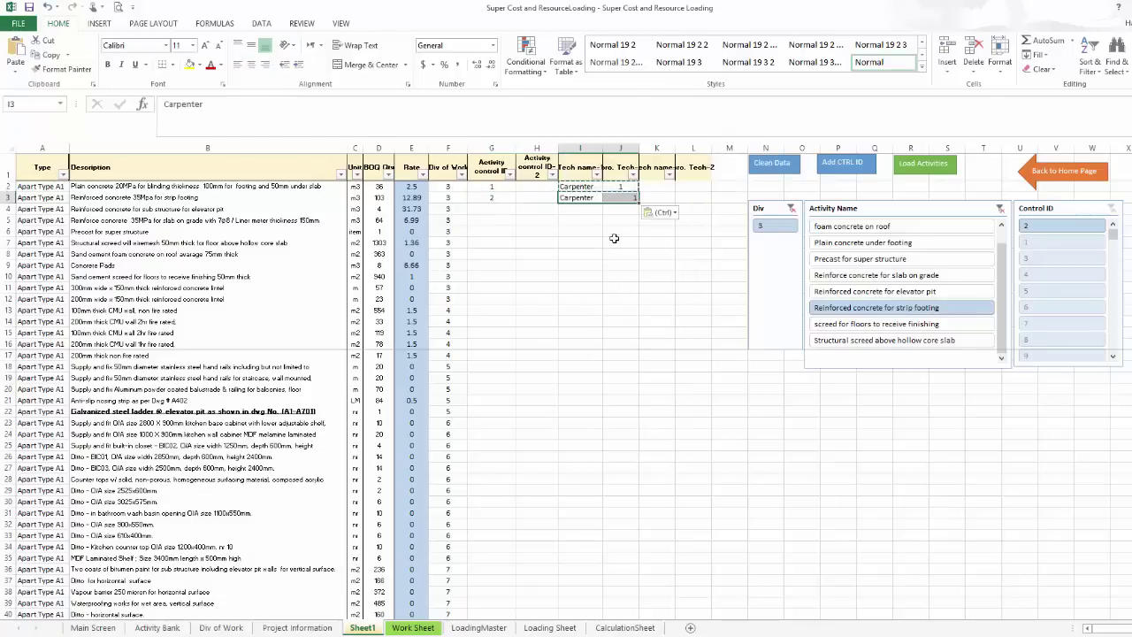
# Step: Enter Steel Fixer as the strip footing item's second technician with a Pro. Tech-2 value of 1
pyautogui.click(659, 196)
pyautogui.write('Steel Fixer')
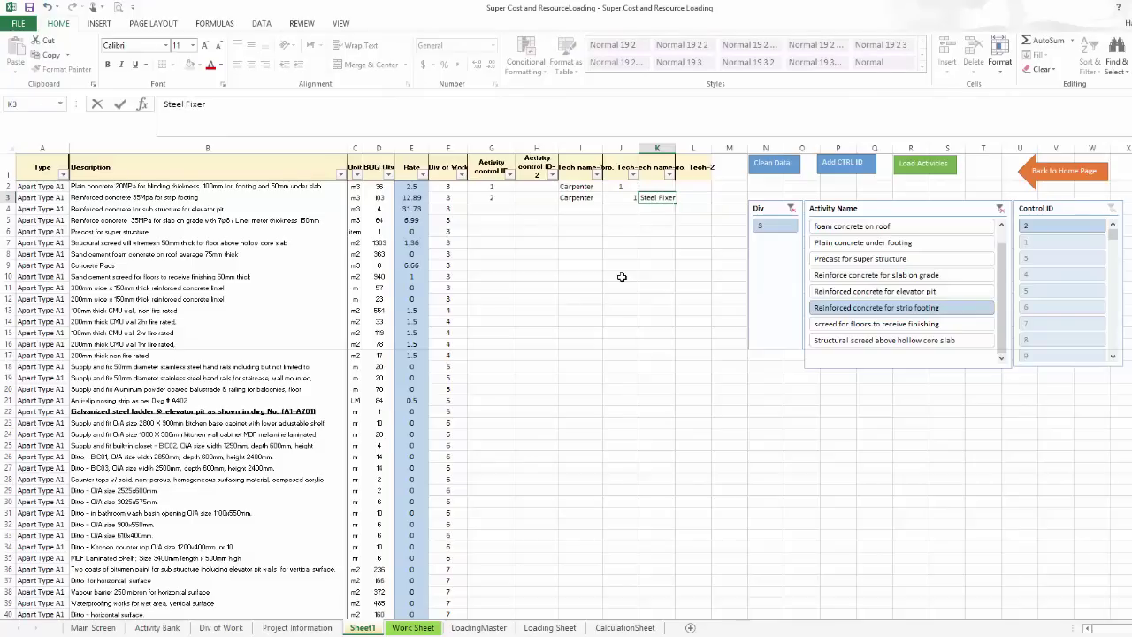
pyautogui.press('Tab')
pyautogui.write('1')
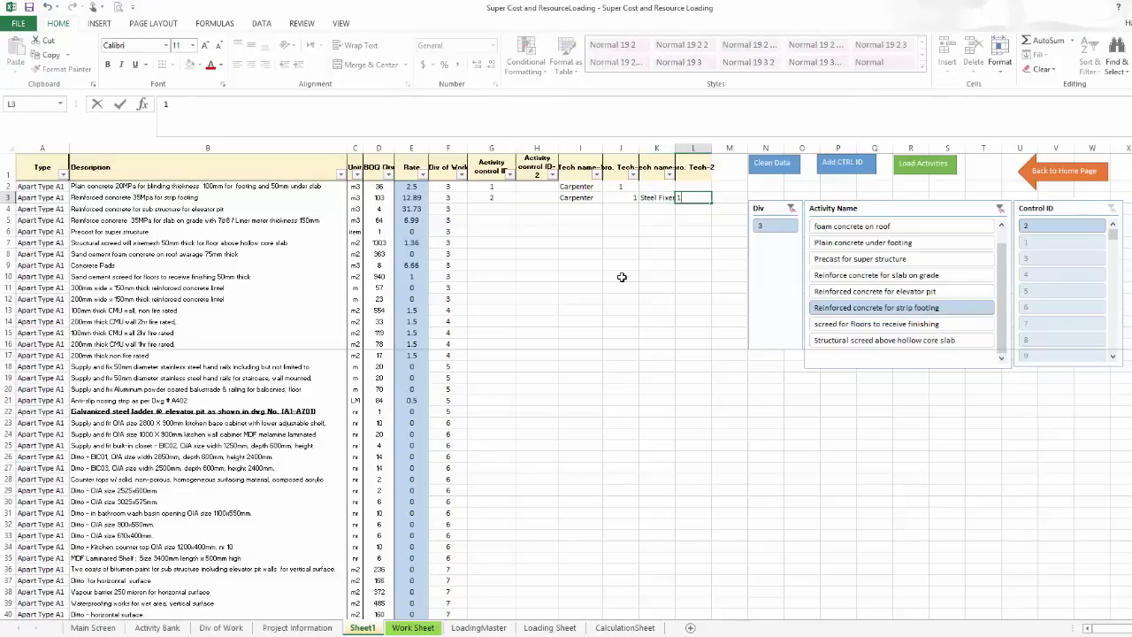
pyautogui.press('Return')
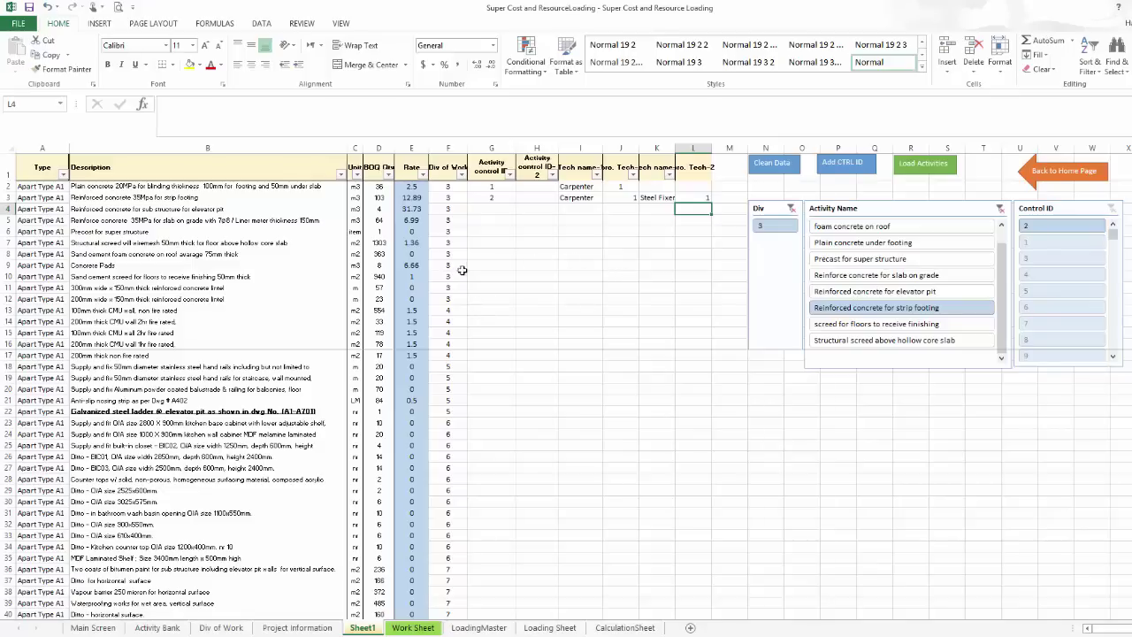
# Step: Find the "Painting for walls" item in the BOQ list and select its Activity control ID cell
pyautogui.click(485, 209)
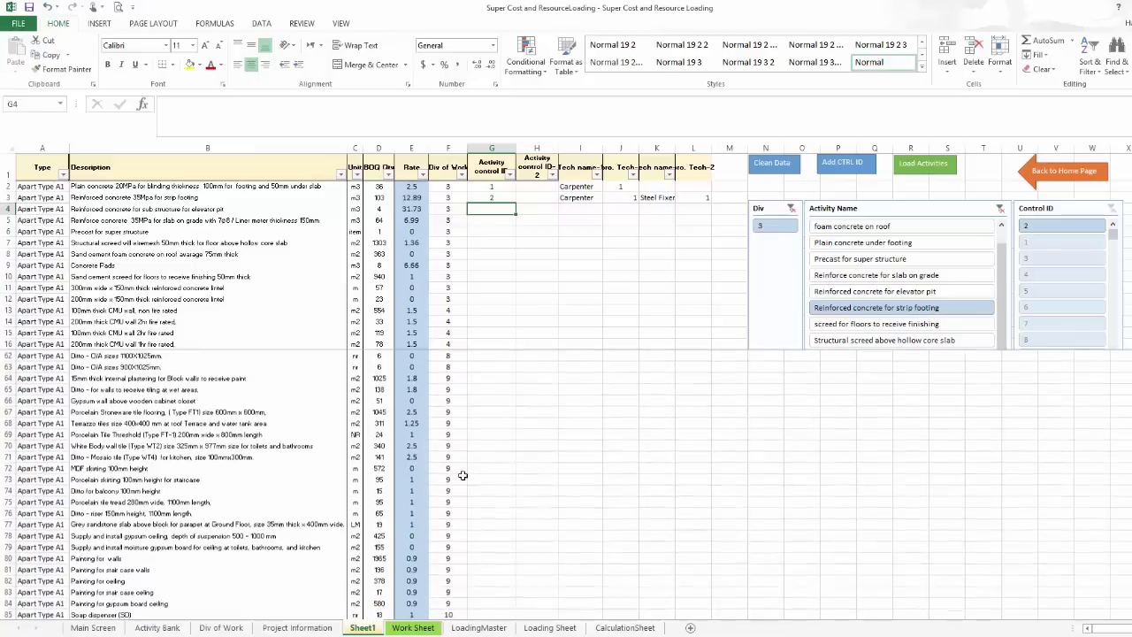
pyautogui.click(135, 559)
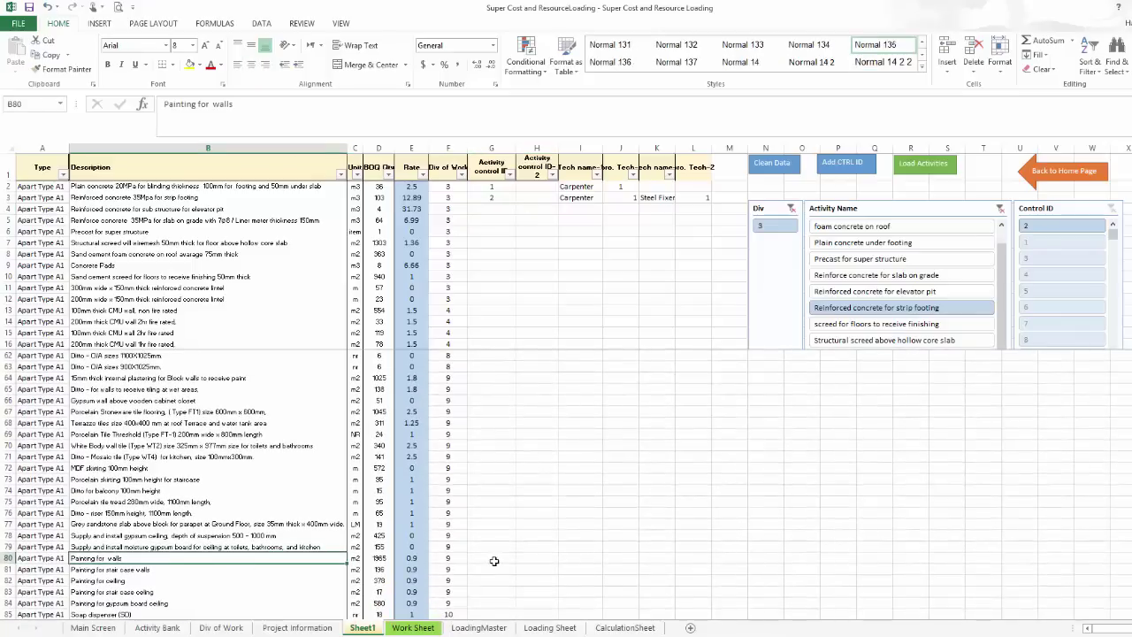
pyautogui.click(494, 560)
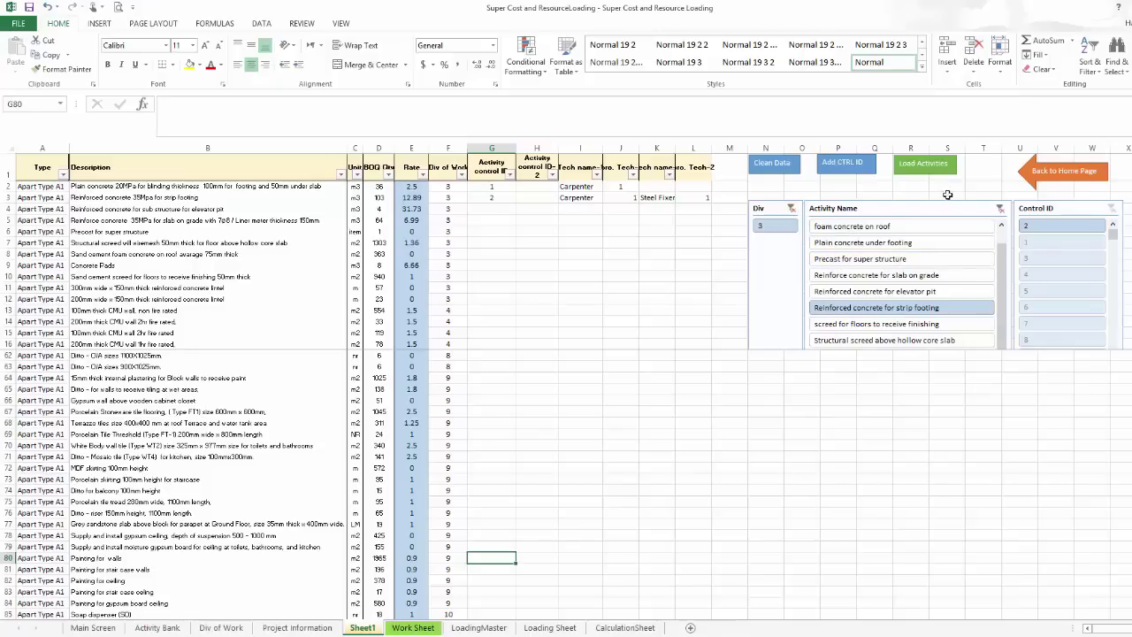
# Step: Clear the activity name and division filters, and filter the activities to division 9 to bring up the wall painting stages
pyautogui.click(999, 208)
pyautogui.click(790, 208)
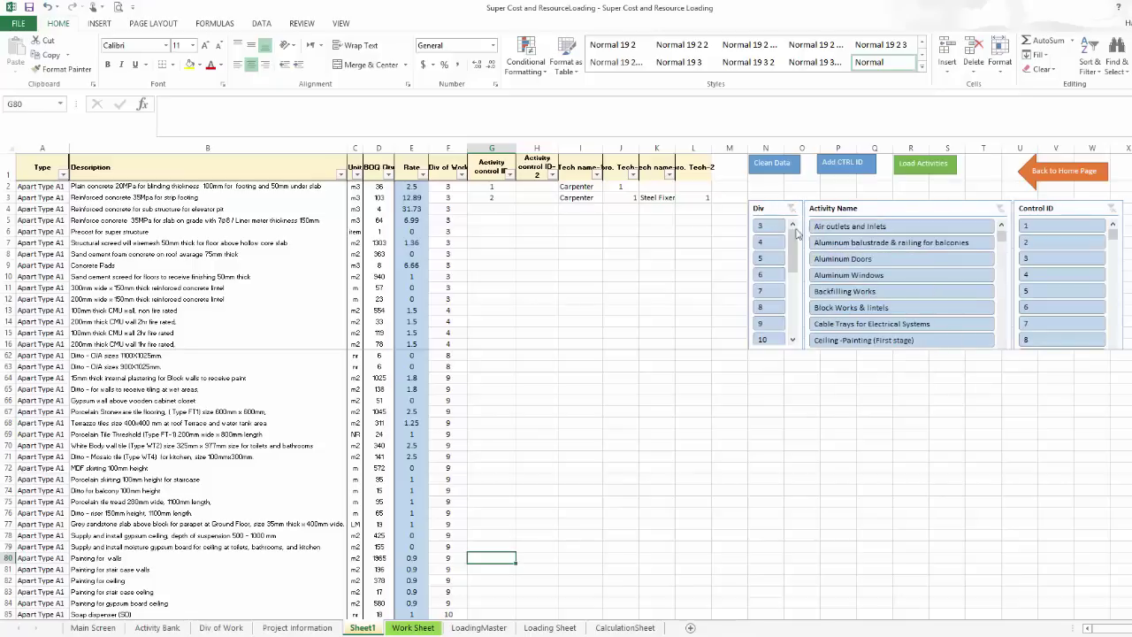
pyautogui.scroll(-2, 794, 256)
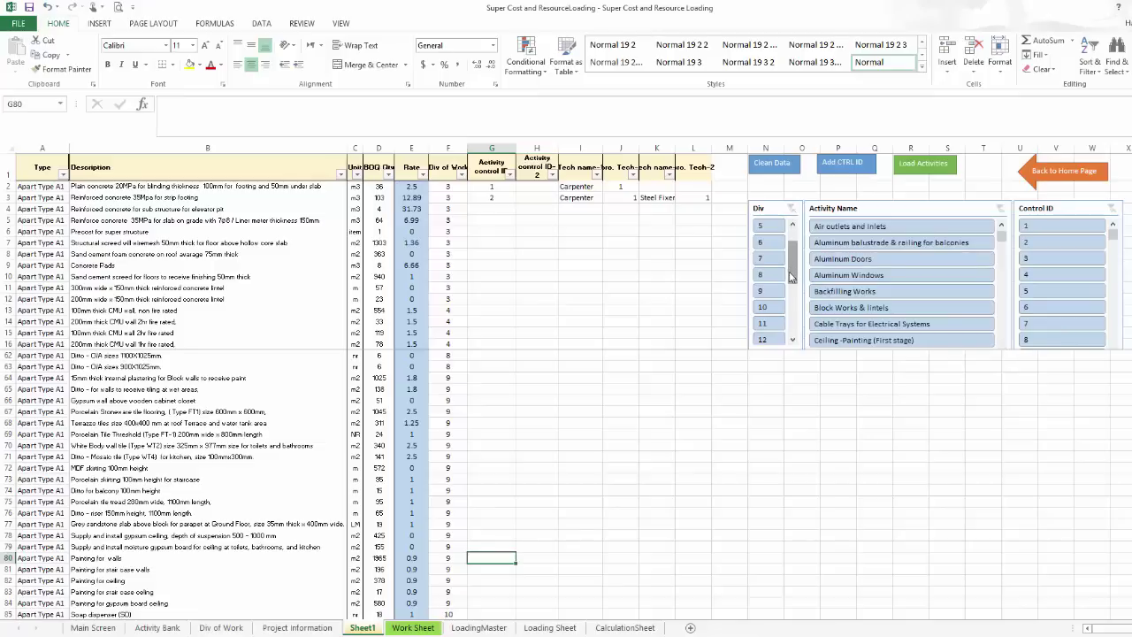
pyautogui.click(766, 292)
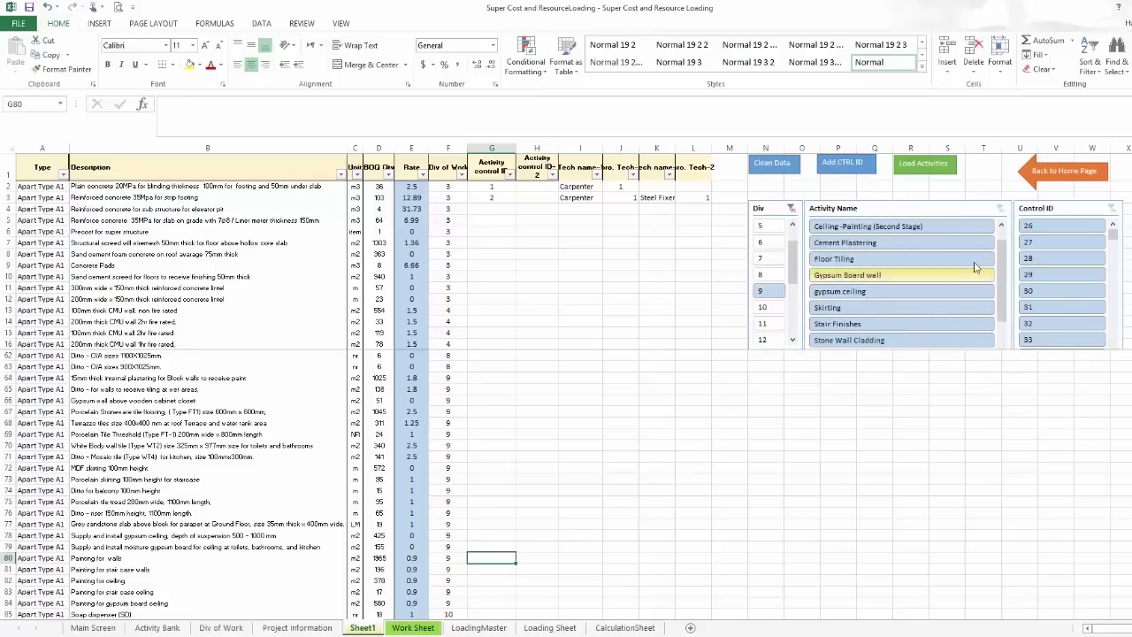
pyautogui.scroll(1, 901, 265)
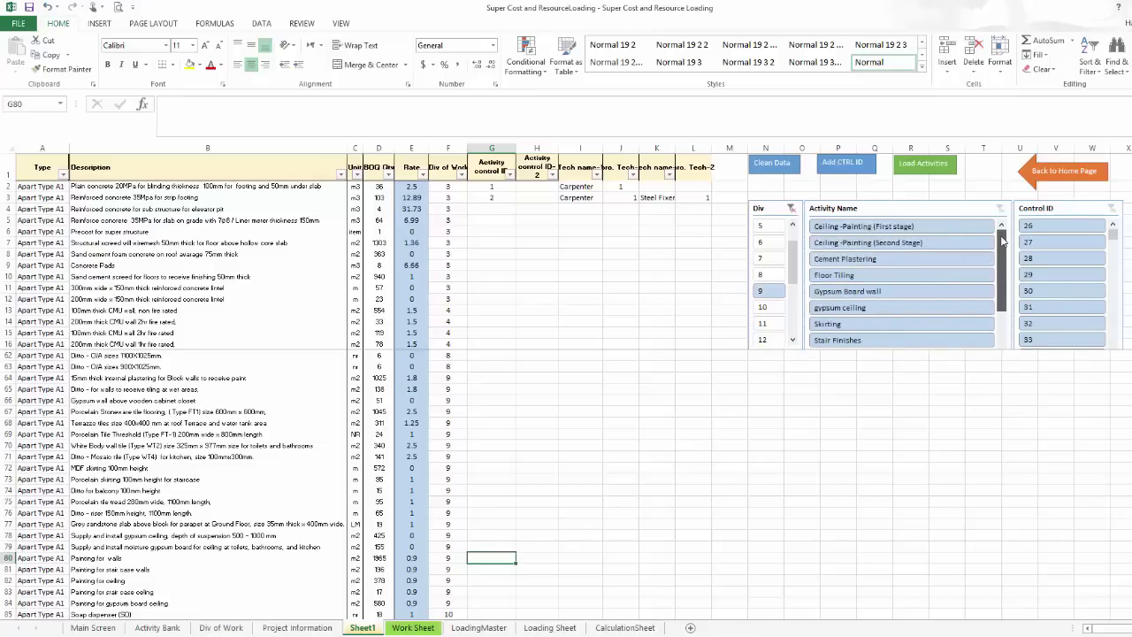
pyautogui.moveTo(1003, 240); pyautogui.dragTo(998, 298)
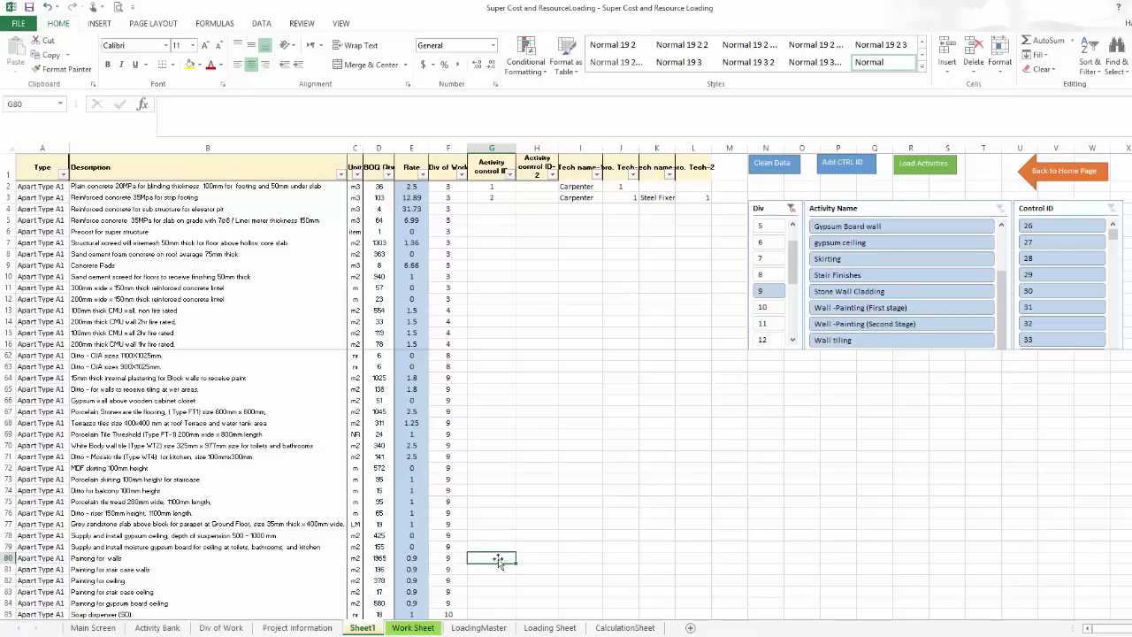
# Step: Fill the Activity control ID cells from row 4 to row 79 with a copy of control ID 2
pyautogui.moveTo(496, 200); pyautogui.dragTo(506, 566)
pyautogui.rightClick(497, 206)
pyautogui.click(509, 221)
pyautogui.rightClick(497, 555)
pyautogui.click(541, 364)
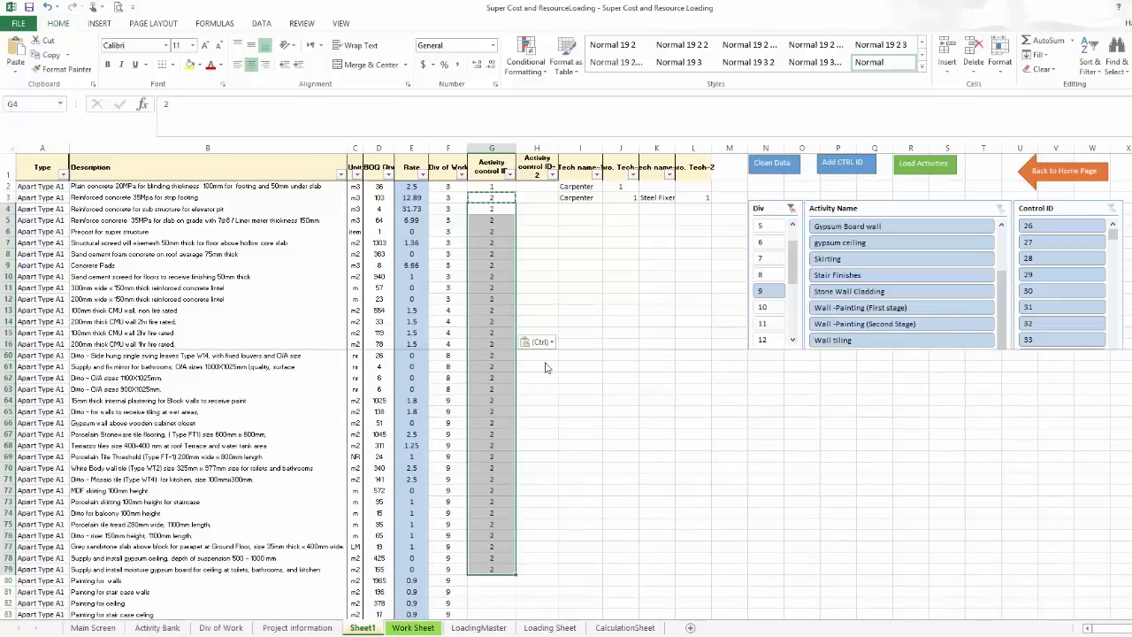
# Step: Assign the "Wall -Painting (First stage)" control ID to the "Painting for walls" item
pyautogui.scroll(-3, 495, 468)
pyautogui.click(491, 478)
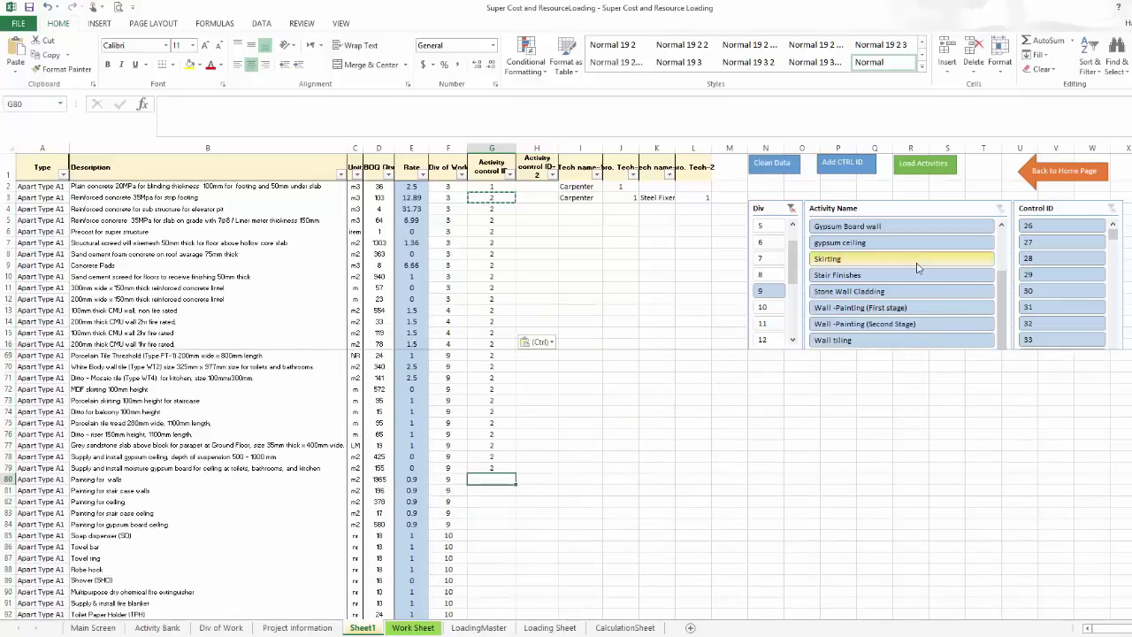
pyautogui.click(882, 312)
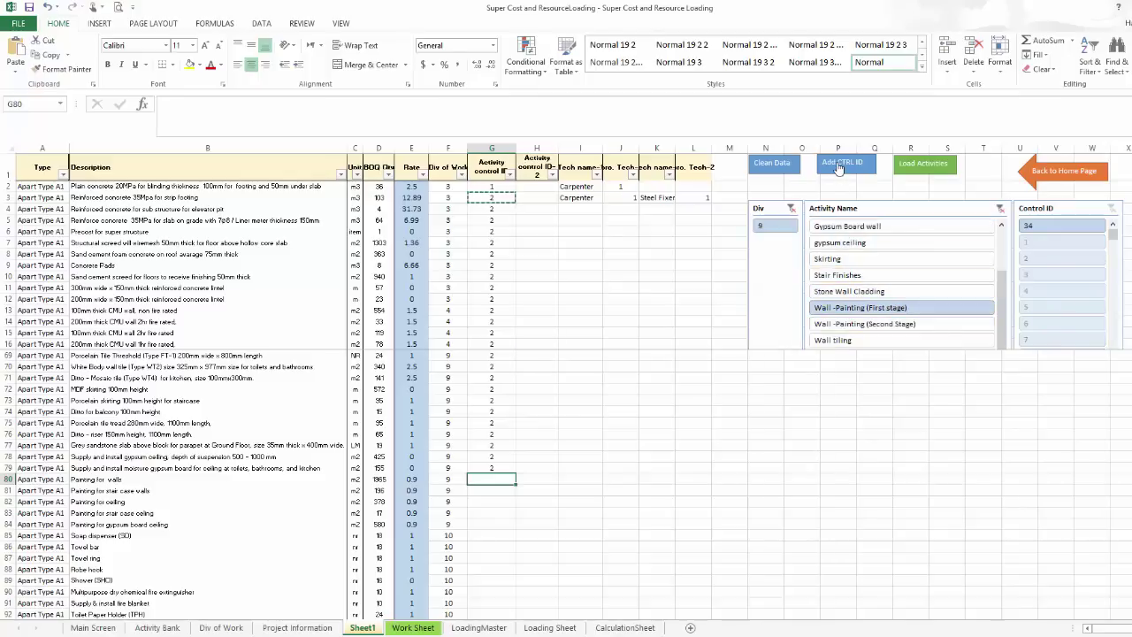
pyautogui.click(838, 164)
# Step: Choose the "Wall -Painting (Second Stage)" activity and put its control ID 36 in the stair case walls row
pyautogui.click(535, 479)
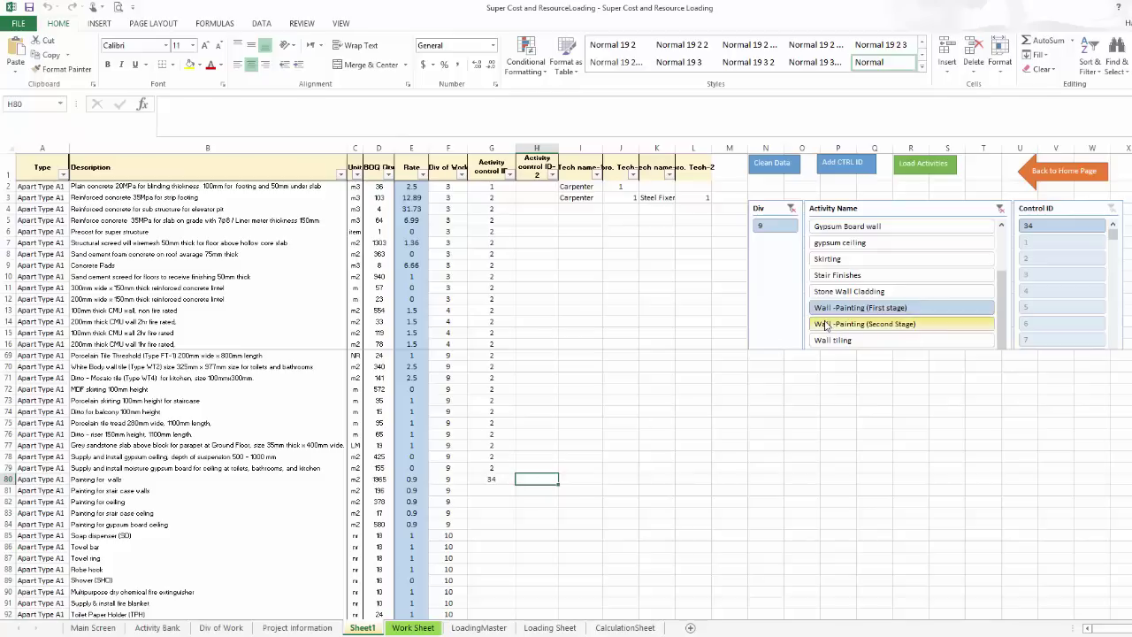
pyautogui.click(875, 327)
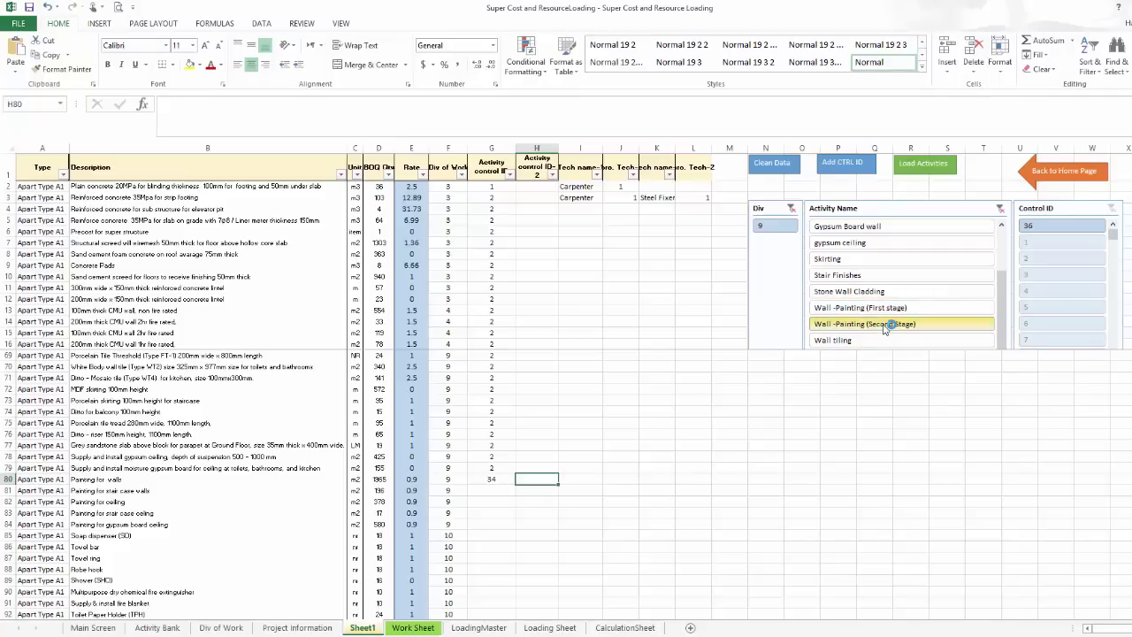
pyautogui.click(491, 490)
pyautogui.write('36')
pyautogui.hotkey('ctrl', 'Return')
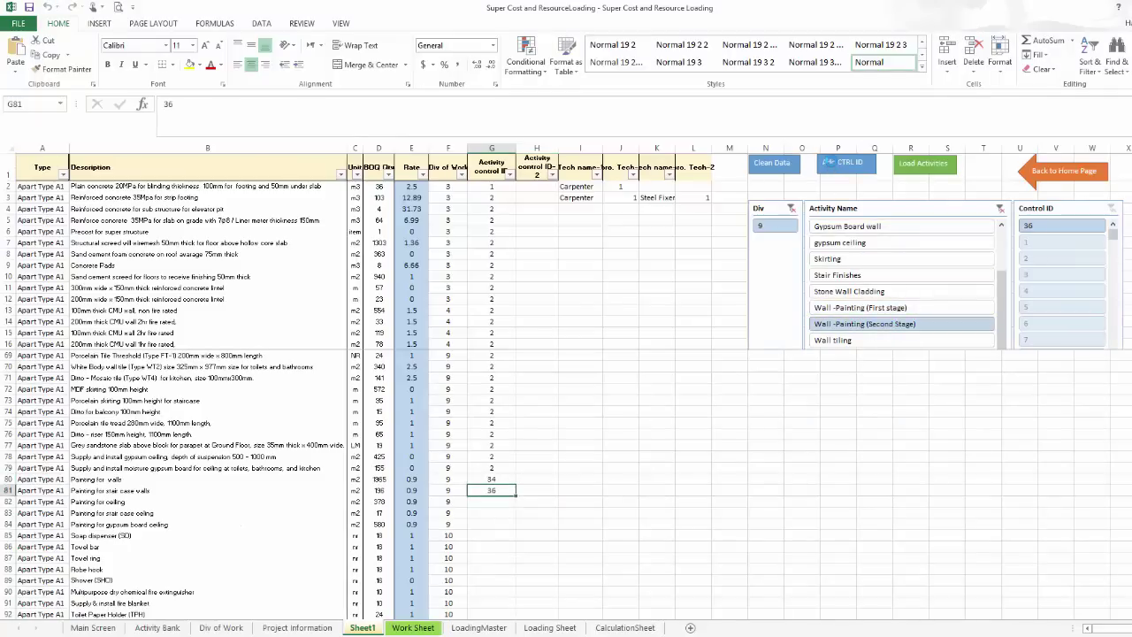
# Step: Copy control ID 36 into the Activity control ID-2 cell of "Painting for walls" and clear it from the stair case walls row
pyautogui.rightClick(486, 491)
pyautogui.click(543, 263)
pyautogui.rightClick(531, 480)
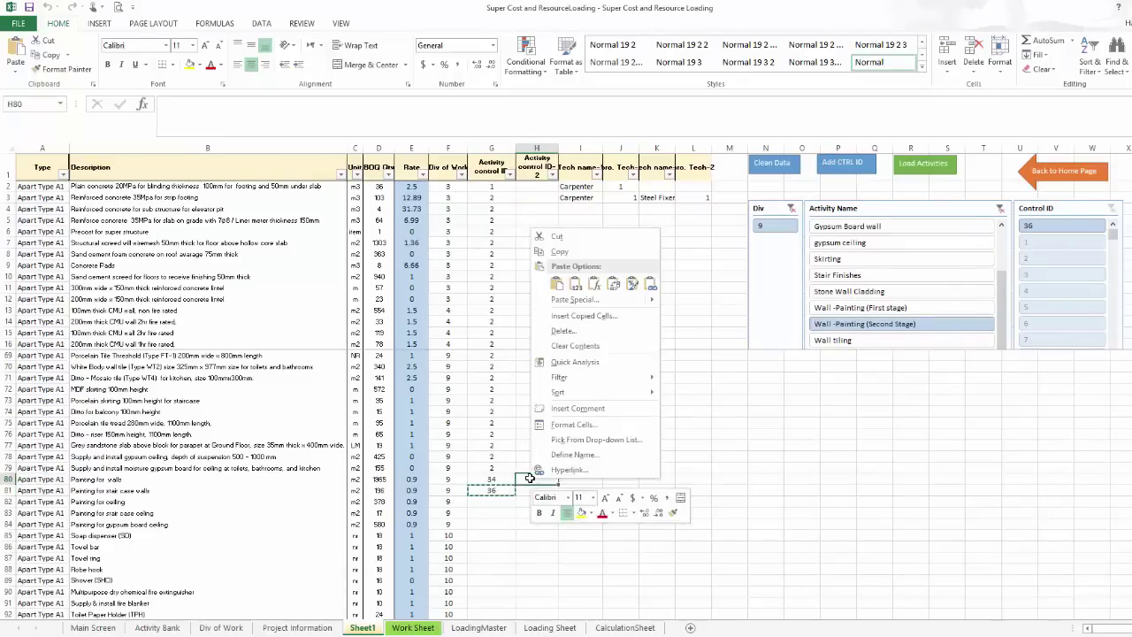
pyautogui.click(581, 284)
pyautogui.click(488, 490)
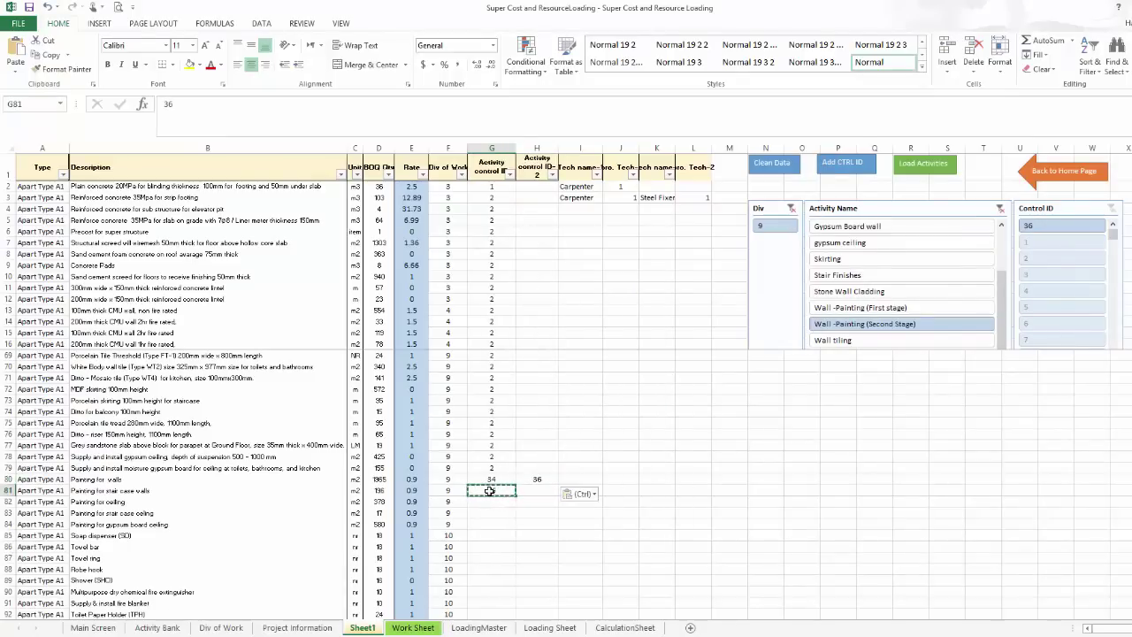
pyautogui.press('Escape')
# Step: Assign Painter with productivity 0.5 and Helper with productivity 0.2 as the two technicians of the "Painting for walls" item
pyautogui.click(578, 479)
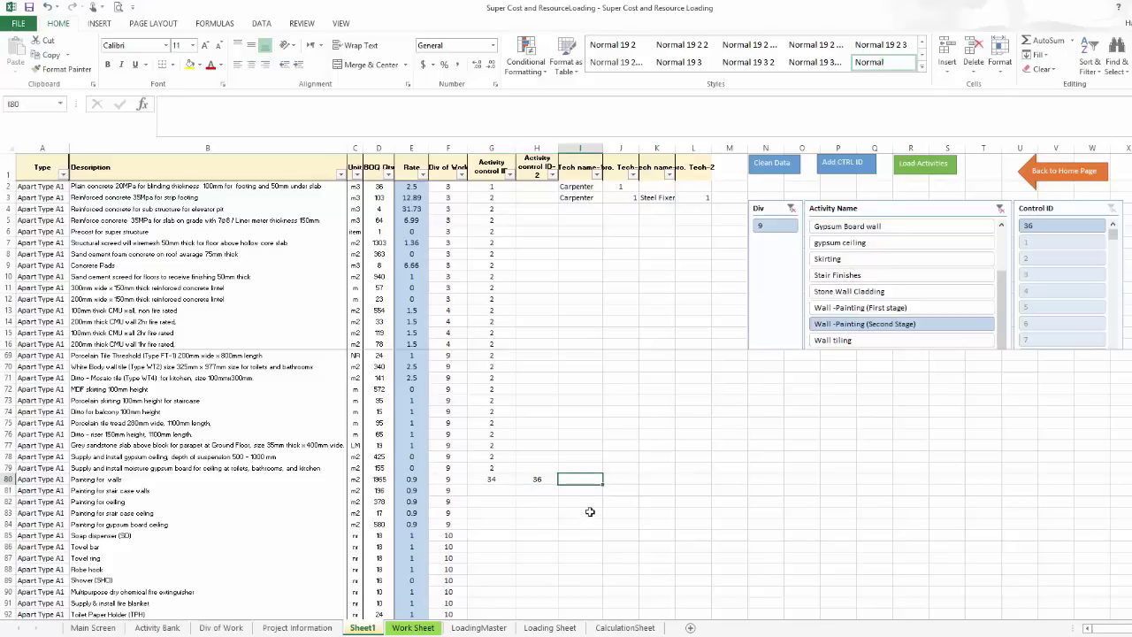
pyautogui.write('Painter')
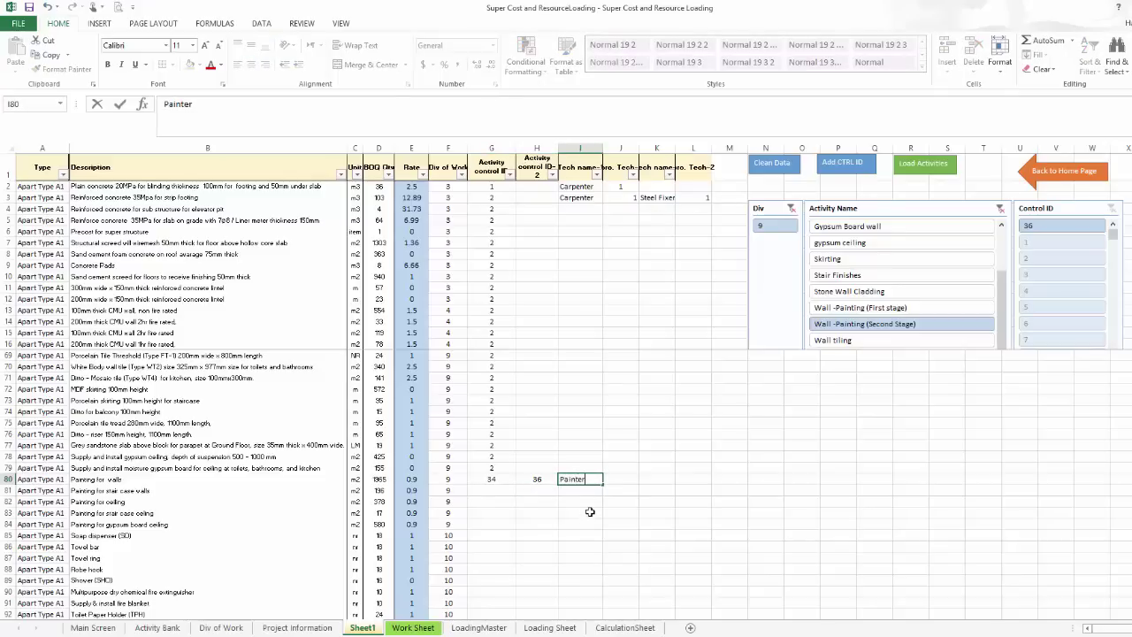
pyautogui.press('Tab')
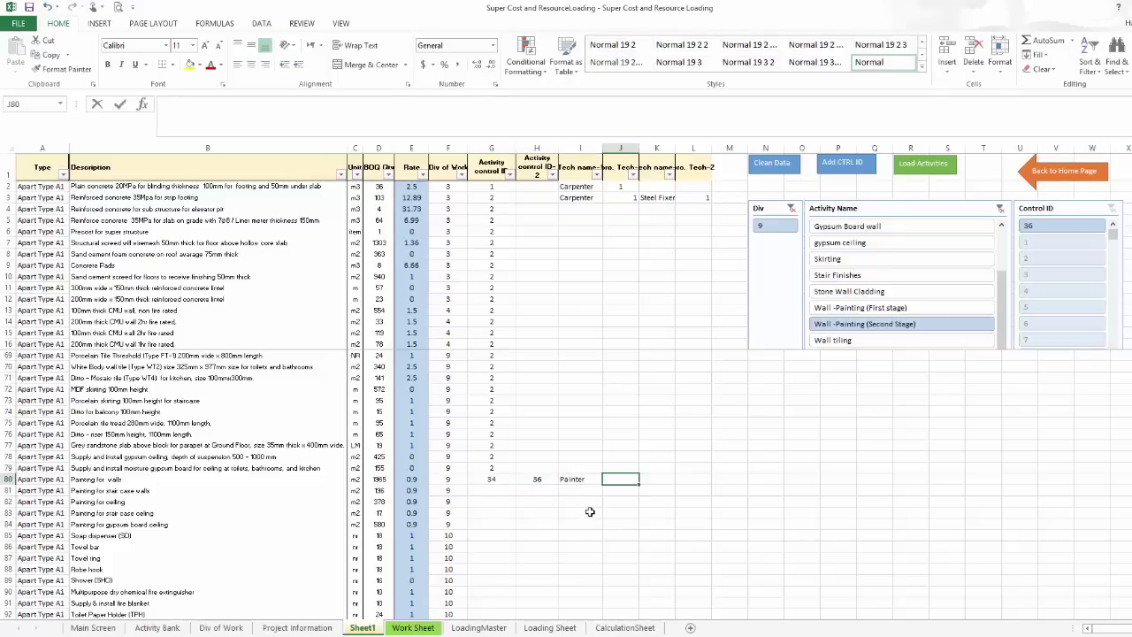
pyautogui.write('.5')
pyautogui.press('Tab')
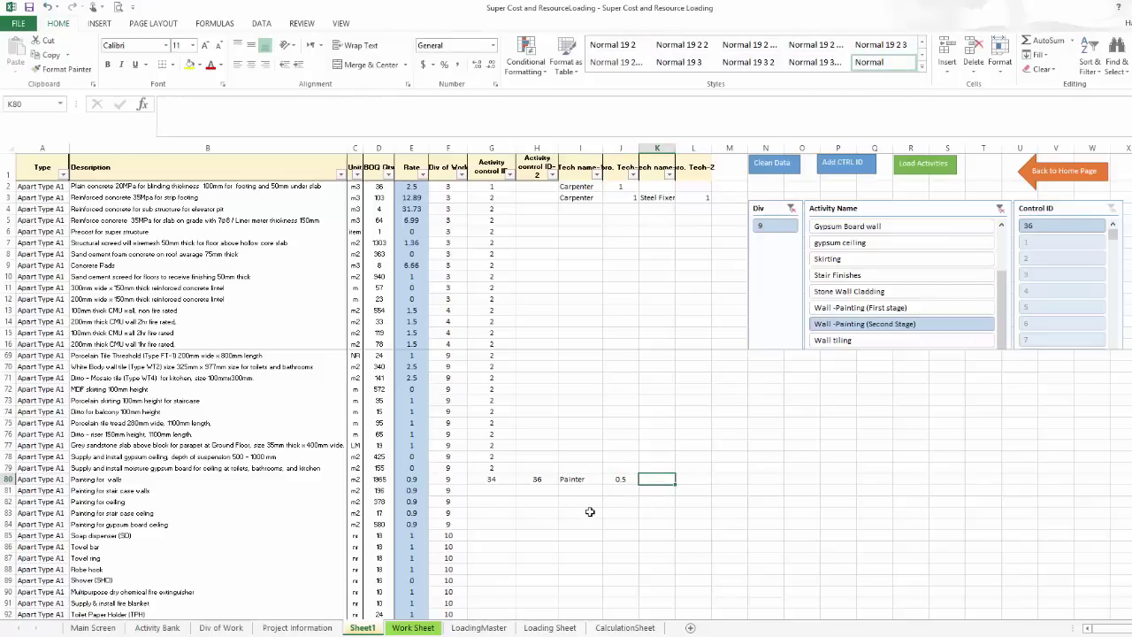
pyautogui.write('Helper')
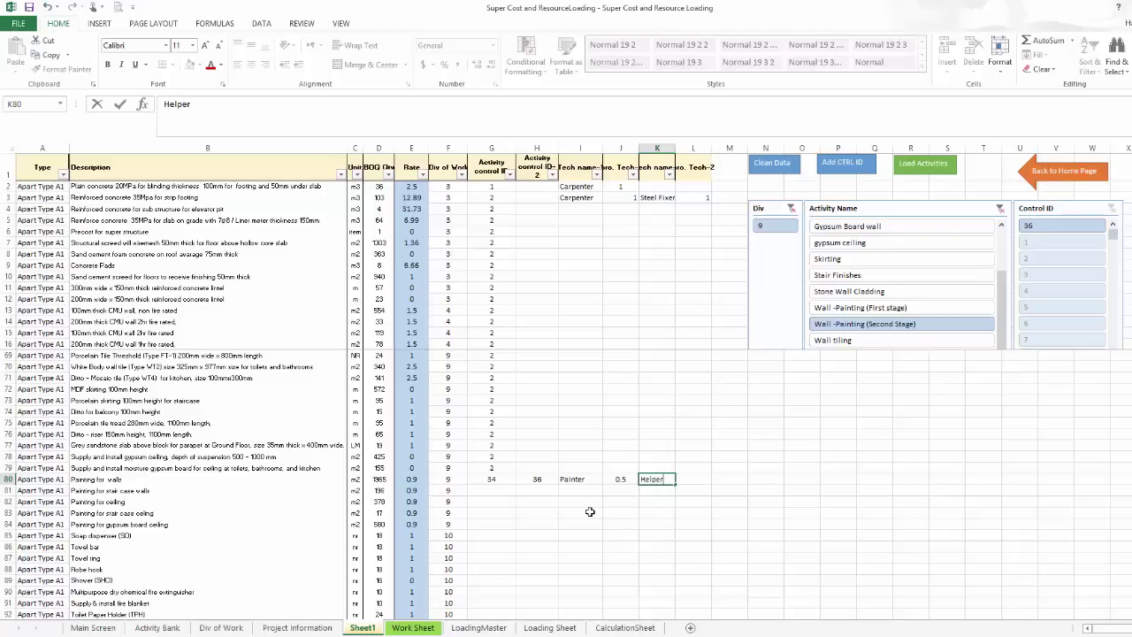
pyautogui.press('Tab')
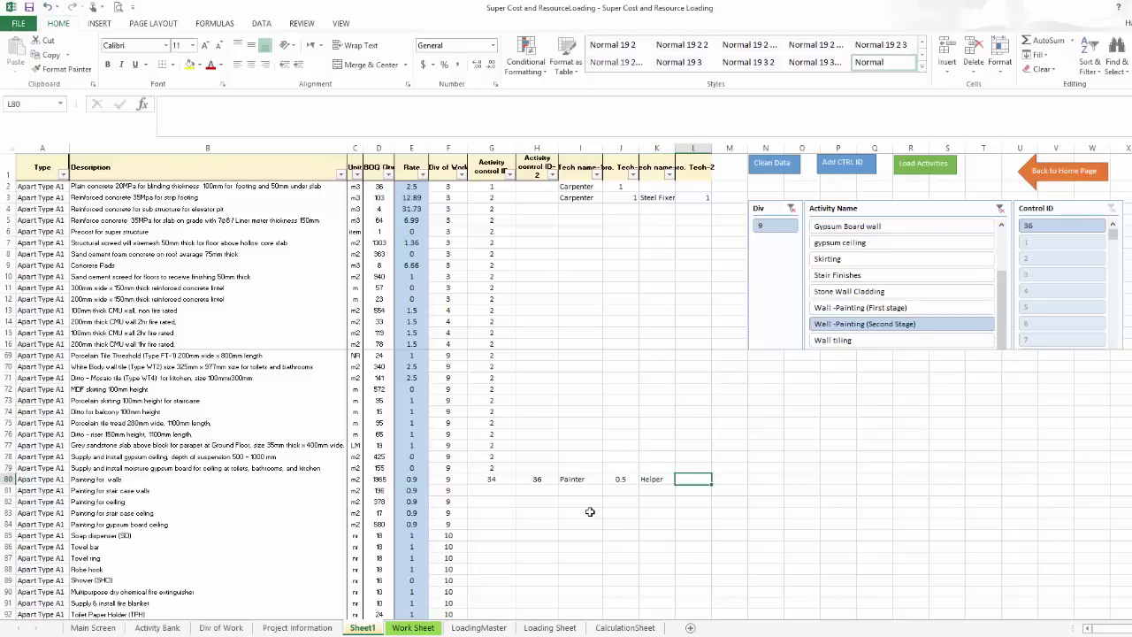
pyautogui.write('0.2')
pyautogui.press('Return')
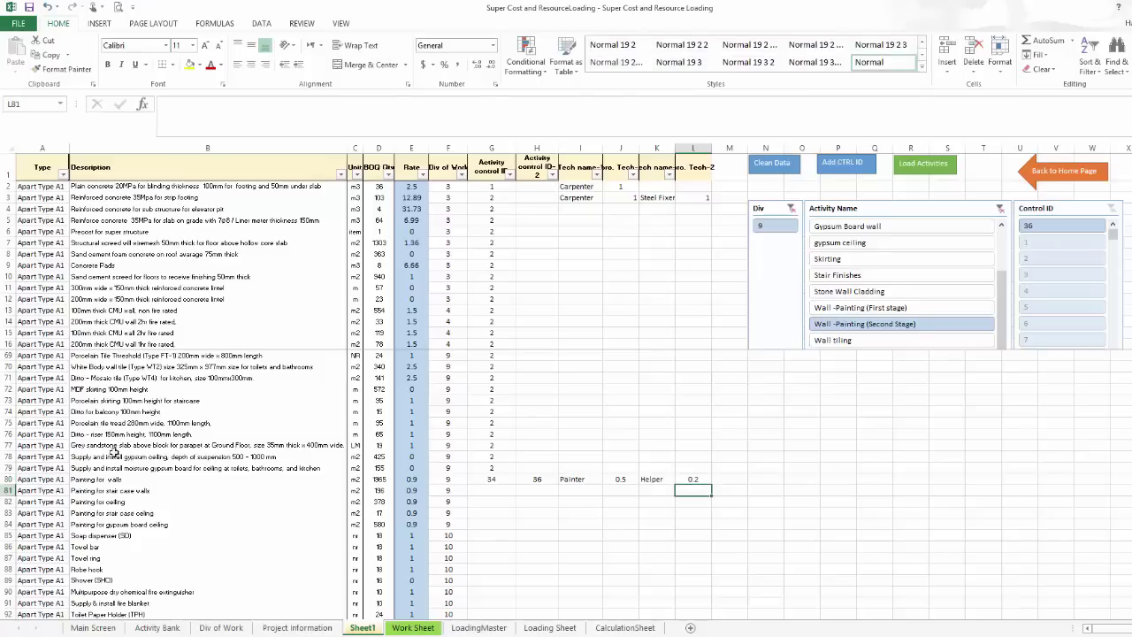
# Step: Review the activity control IDs and technician entries of the first two concrete items and of "Painting for walls"
pyautogui.scroll(-1, 217, 426)
pyautogui.scroll(-4, 217, 427)
pyautogui.scroll(6, 245, 473)
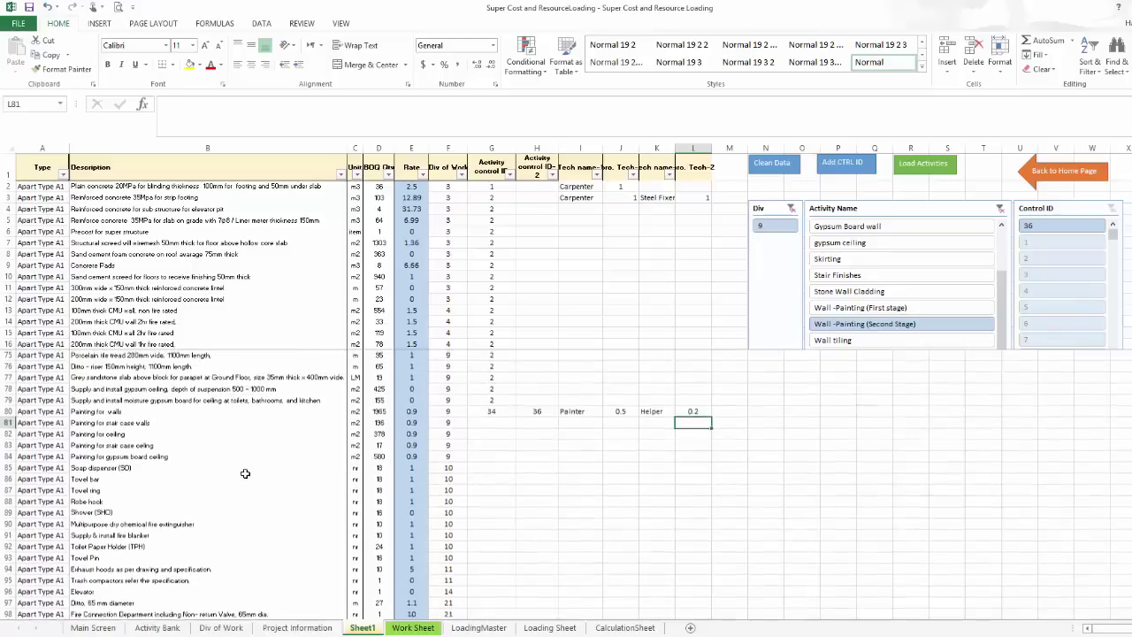
pyautogui.scroll(15, 495, 512)
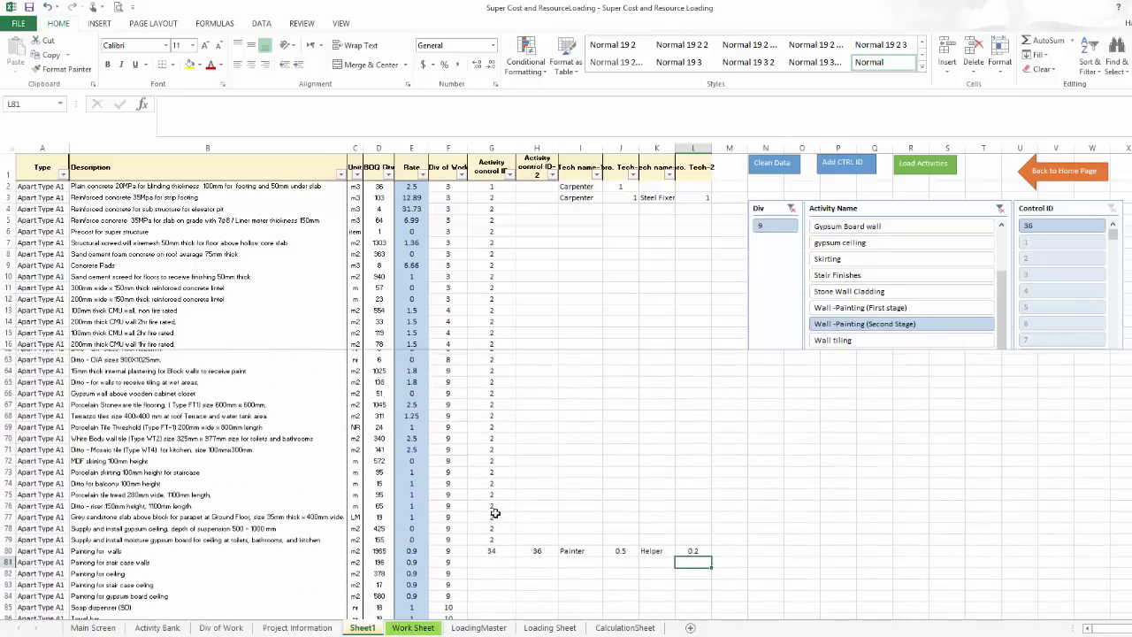
pyautogui.click(490, 187)
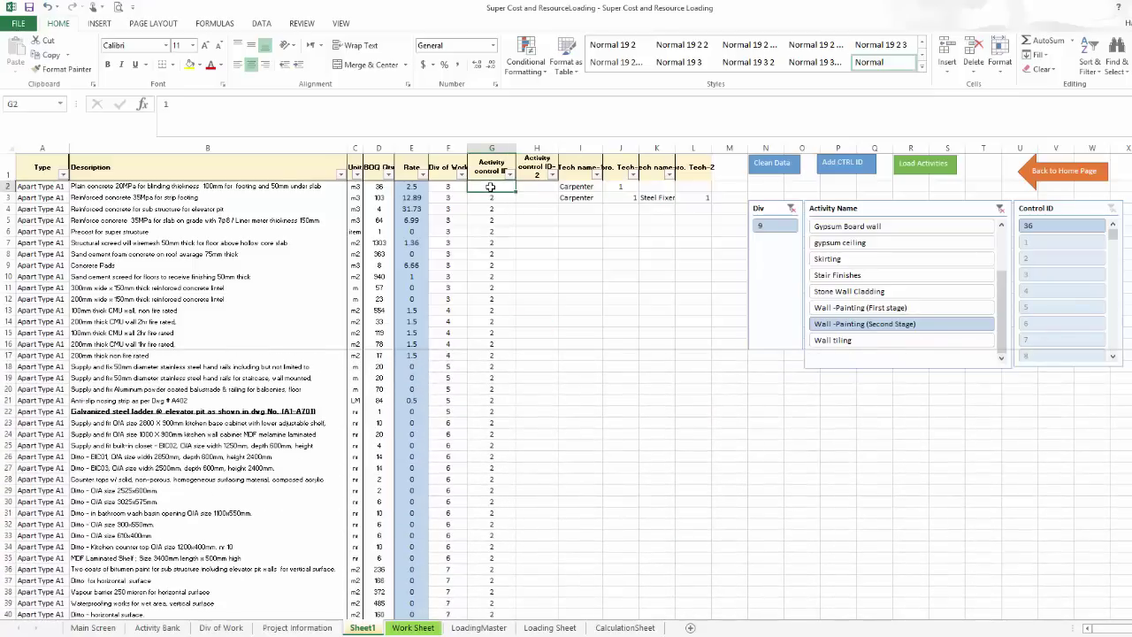
pyautogui.click(577, 187)
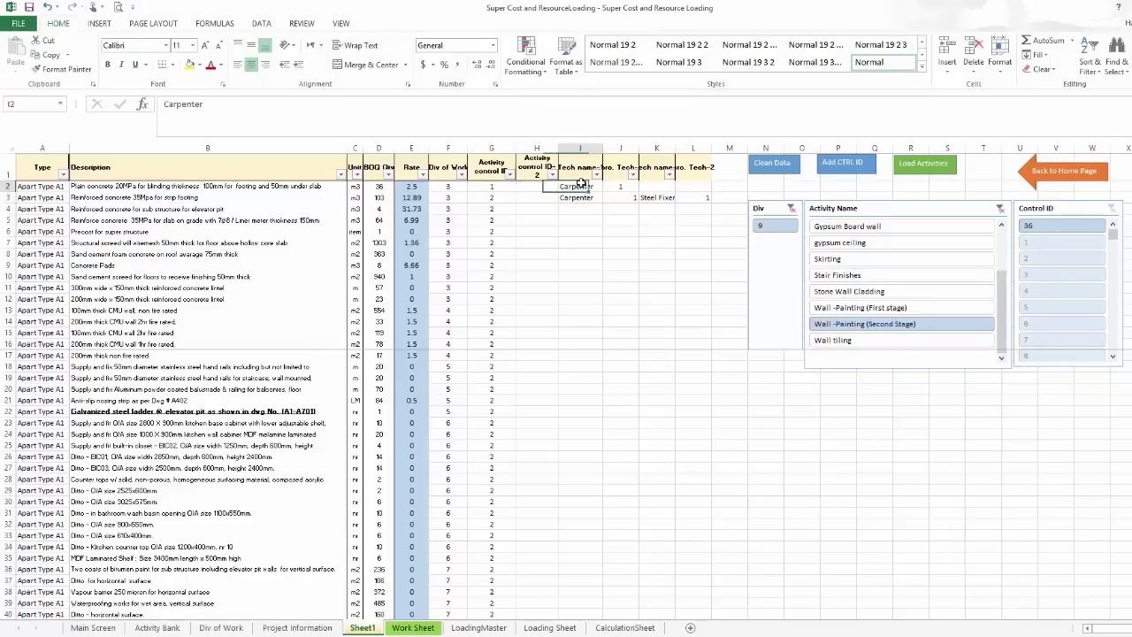
pyautogui.press('Tab')
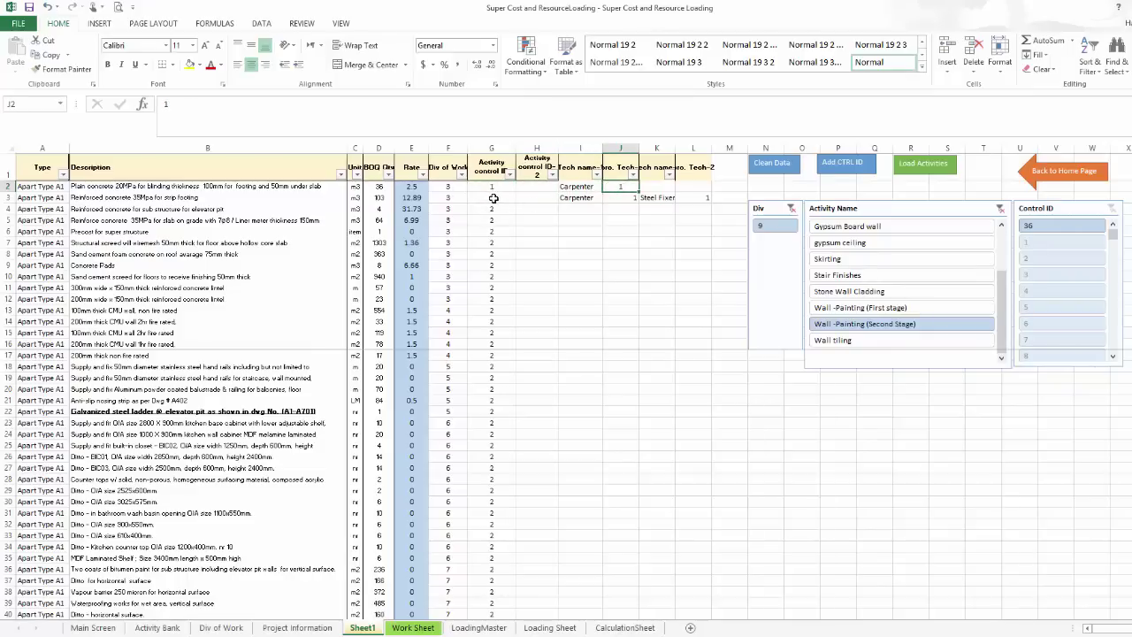
pyautogui.moveTo(576, 187); pyautogui.dragTo(690, 198)
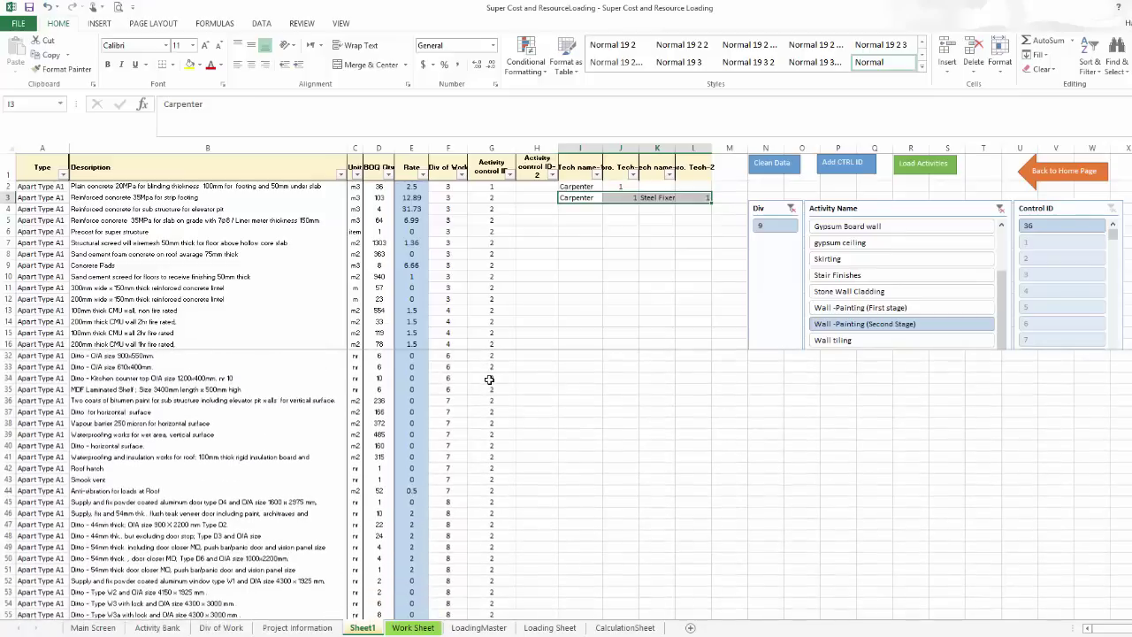
pyautogui.scroll(-10, 489, 378)
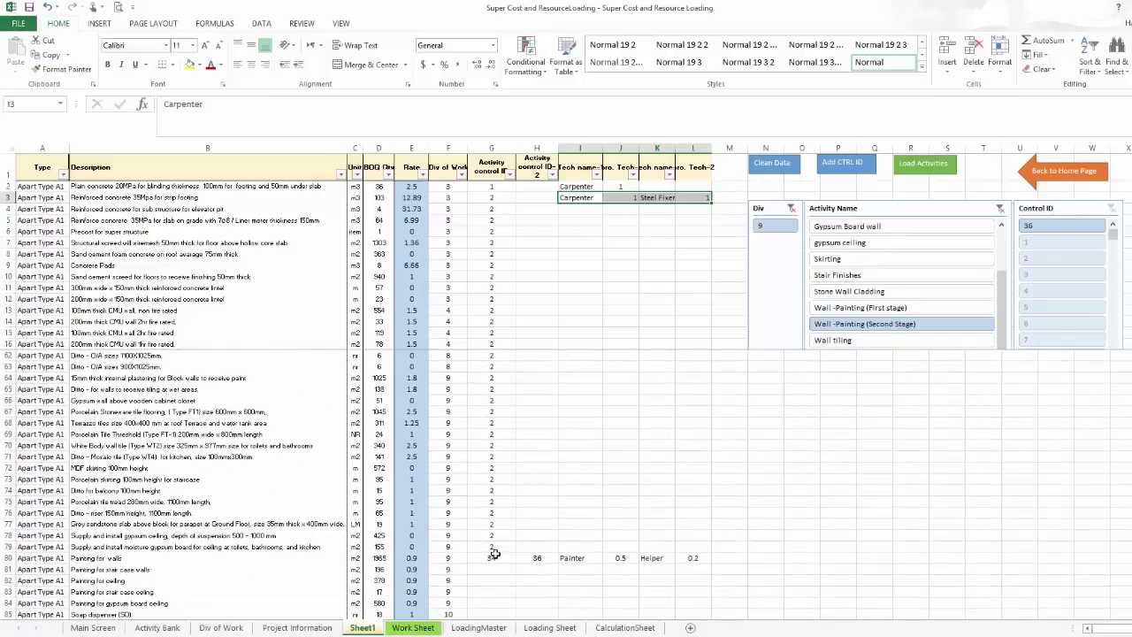
pyautogui.moveTo(494, 555); pyautogui.dragTo(535, 559)
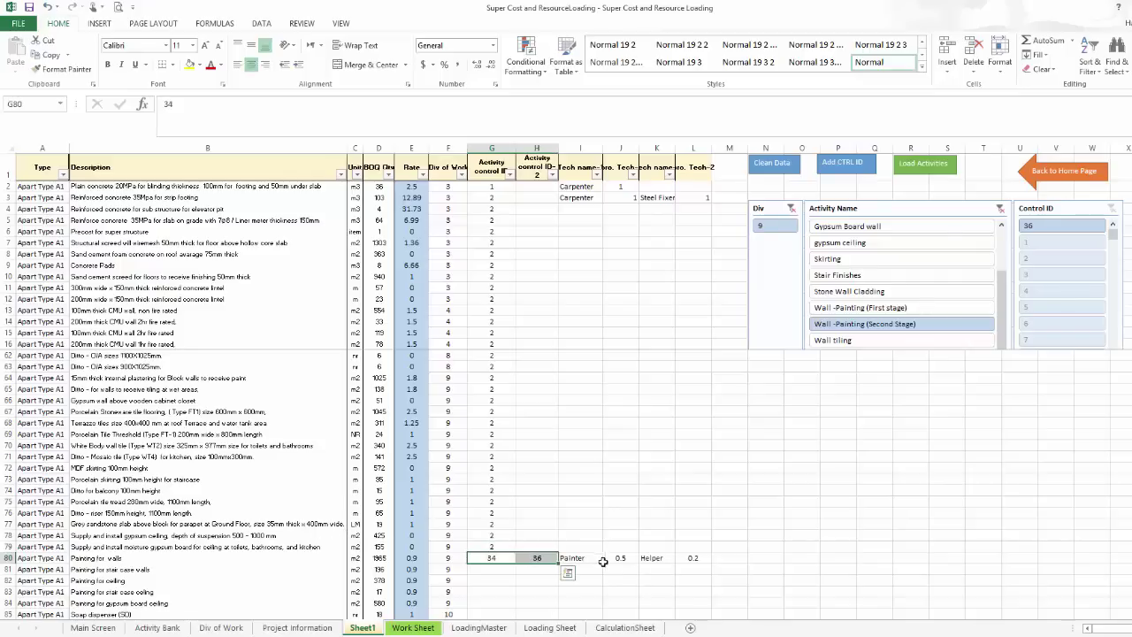
pyautogui.moveTo(590, 558); pyautogui.dragTo(687, 560)
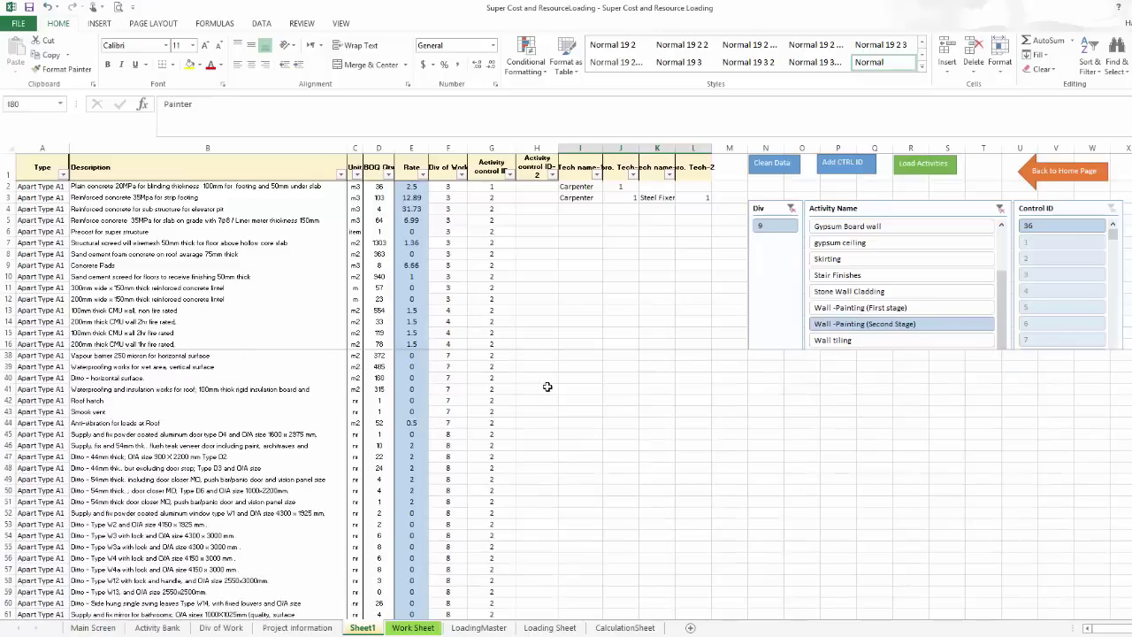
# Step: Paste the completed item table with its control IDs, technician names and productivities over Sheet1, starting at cell A2
pyautogui.scroll(-7, 547, 386)
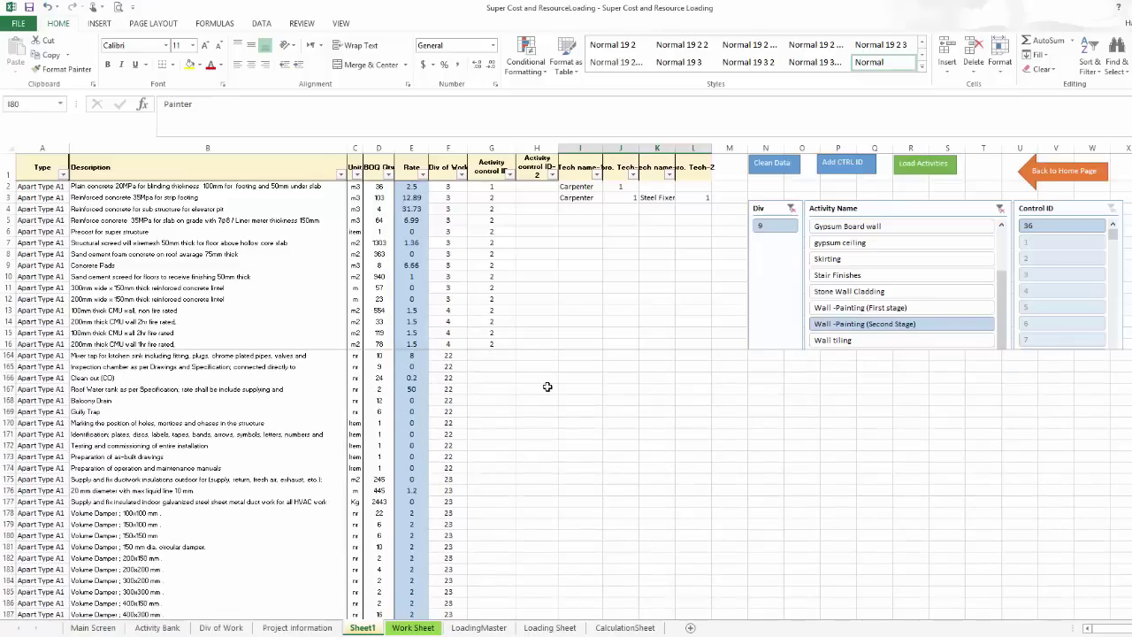
pyautogui.scroll(-20, 547, 386)
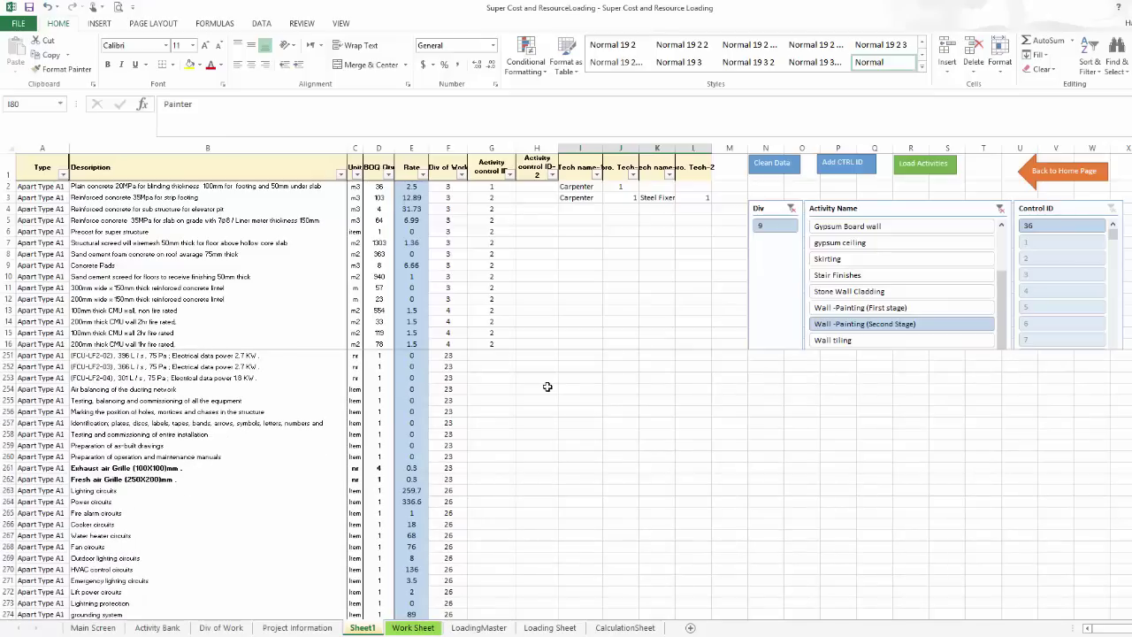
pyautogui.scroll(20, 547, 387)
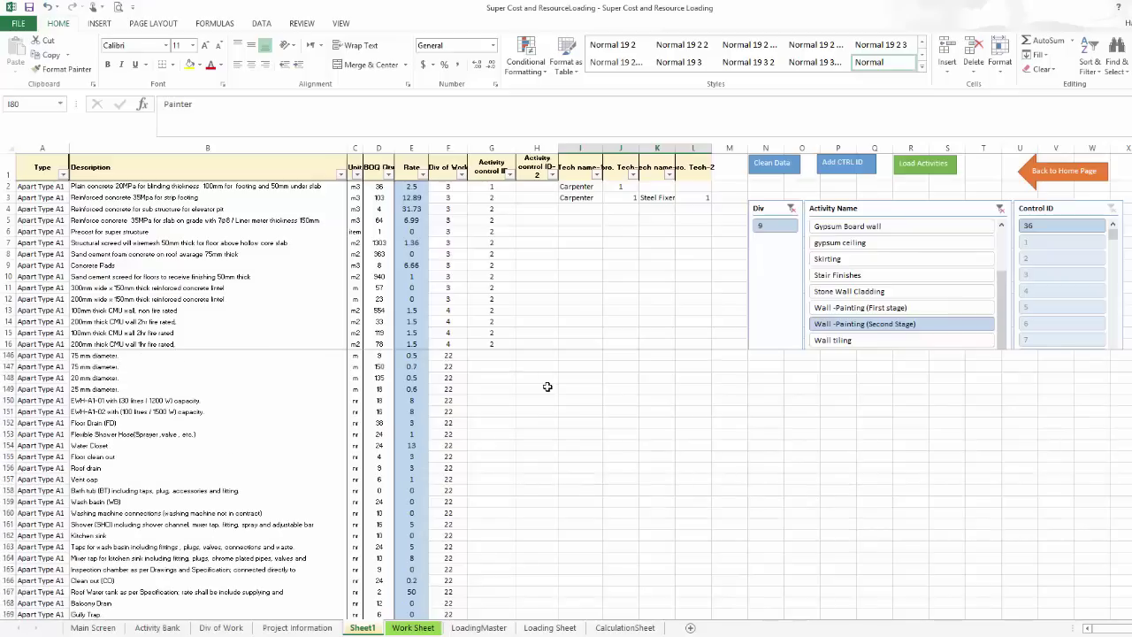
pyautogui.scroll(20, 547, 386)
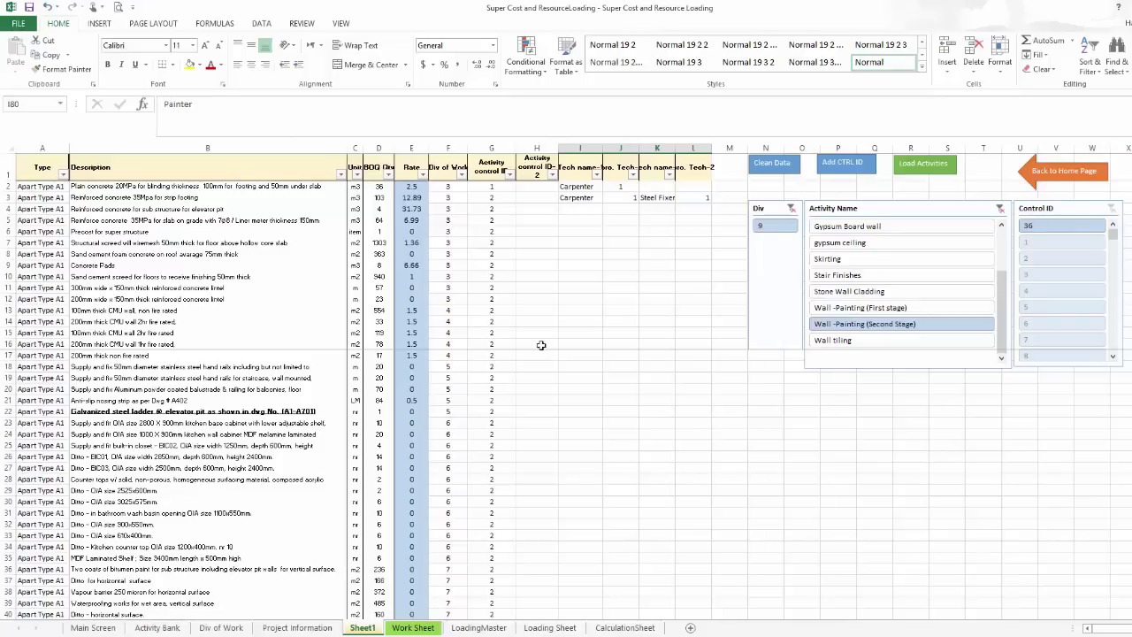
pyautogui.rightClick(40, 186)
pyautogui.click(94, 247)
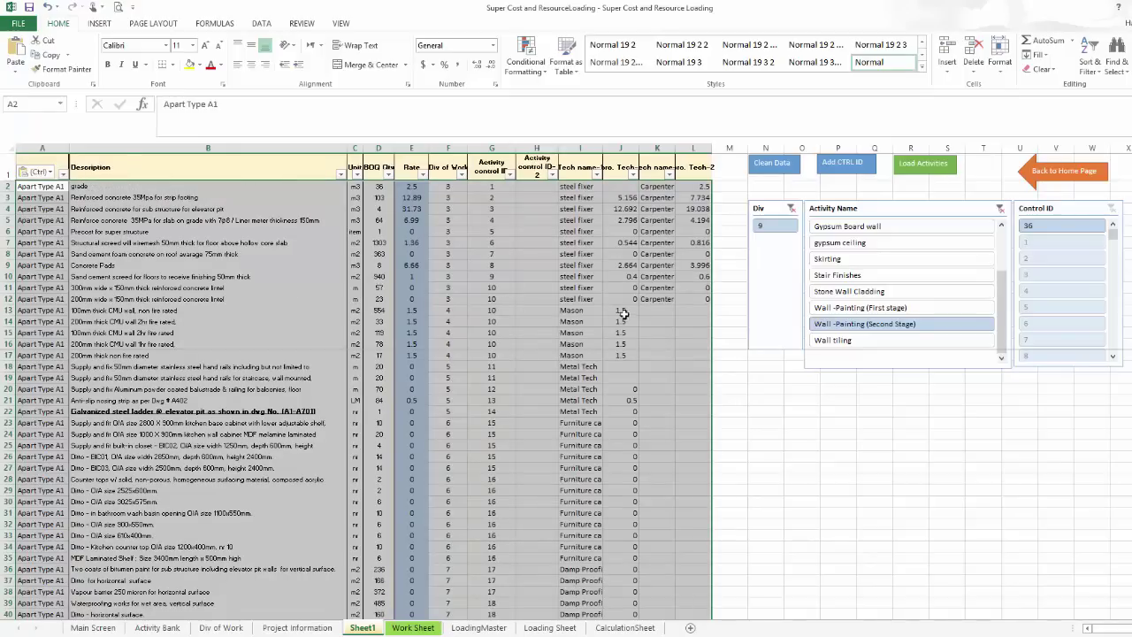
pyautogui.scroll(-20, 590, 351)
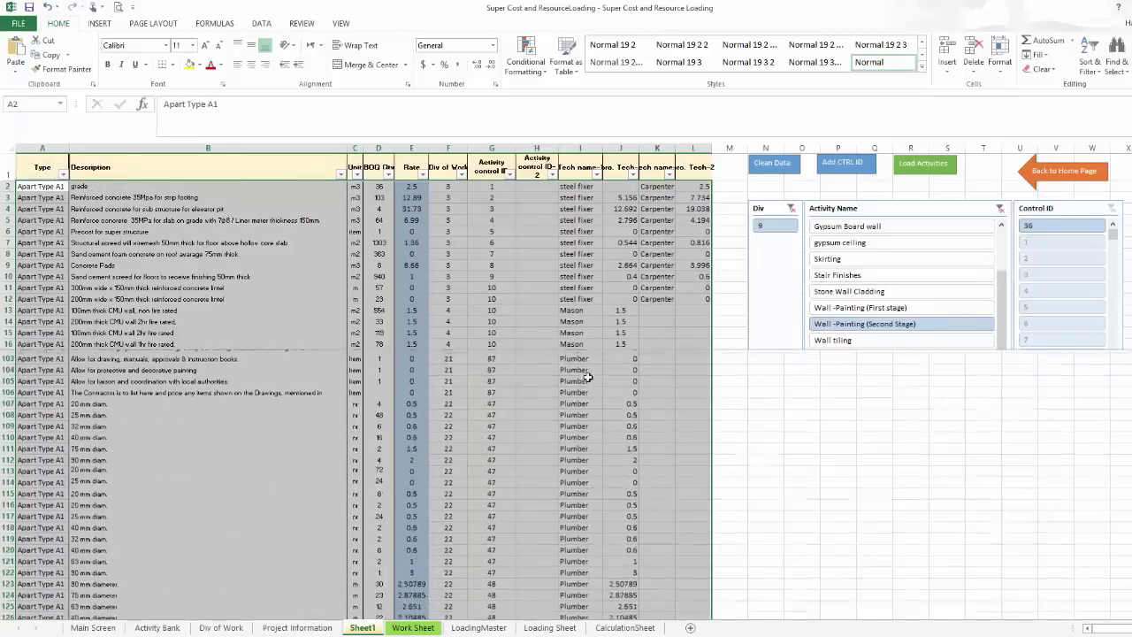
pyautogui.scroll(-17, 588, 378)
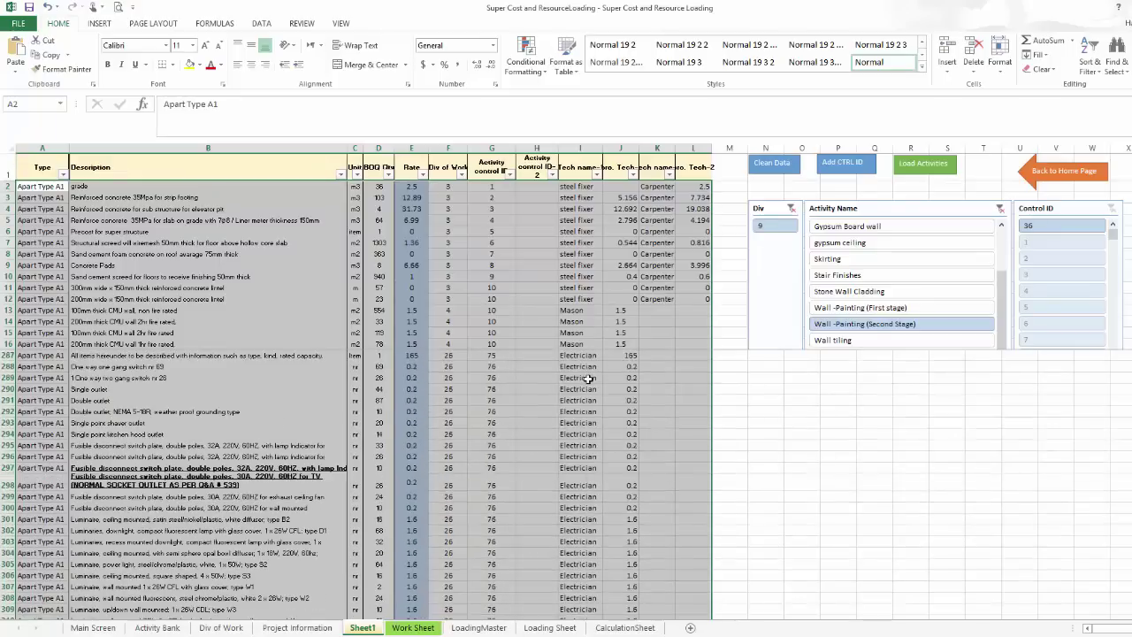
pyautogui.scroll(20, 588, 378)
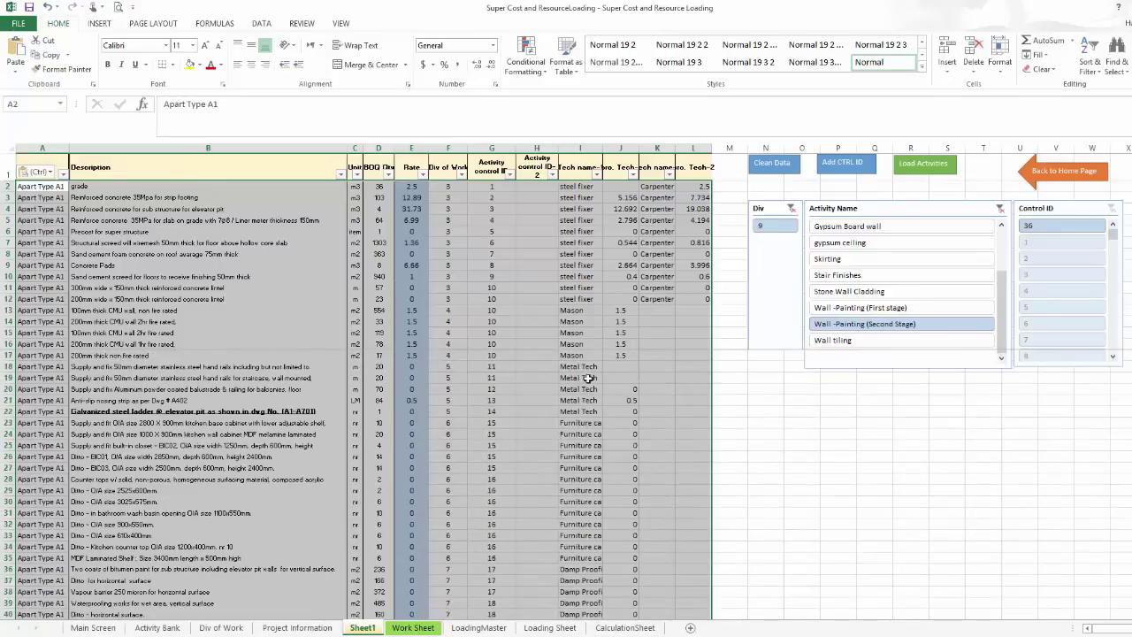
# Step: Load the activities from the completed item list in Sheet1 and acknowledge the notice
pyautogui.click(656, 321)
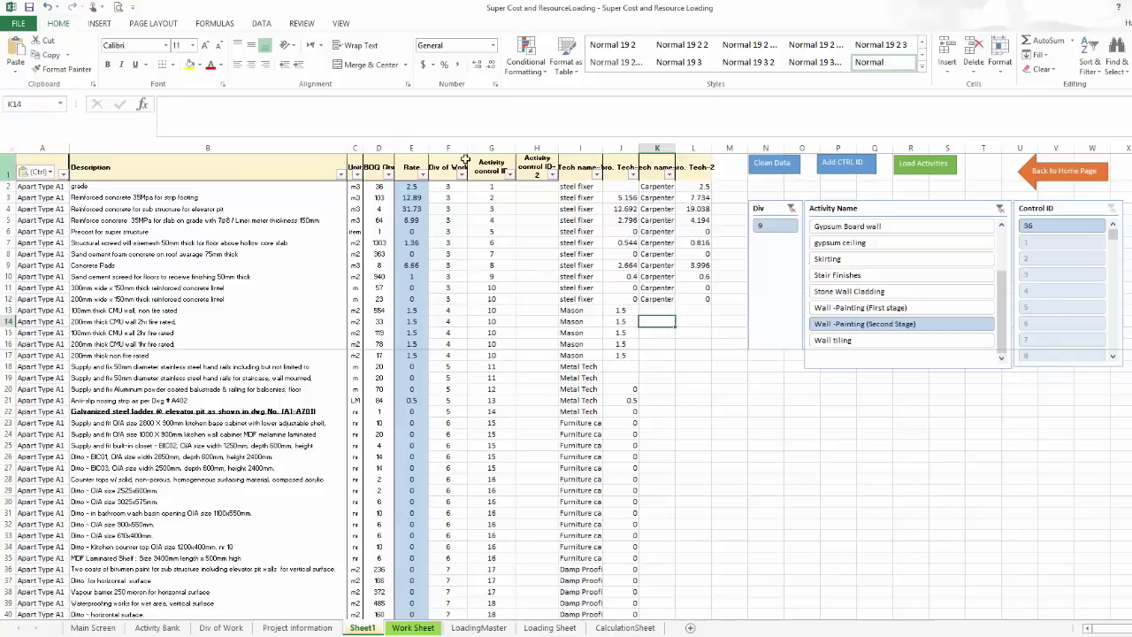
pyautogui.click(932, 172)
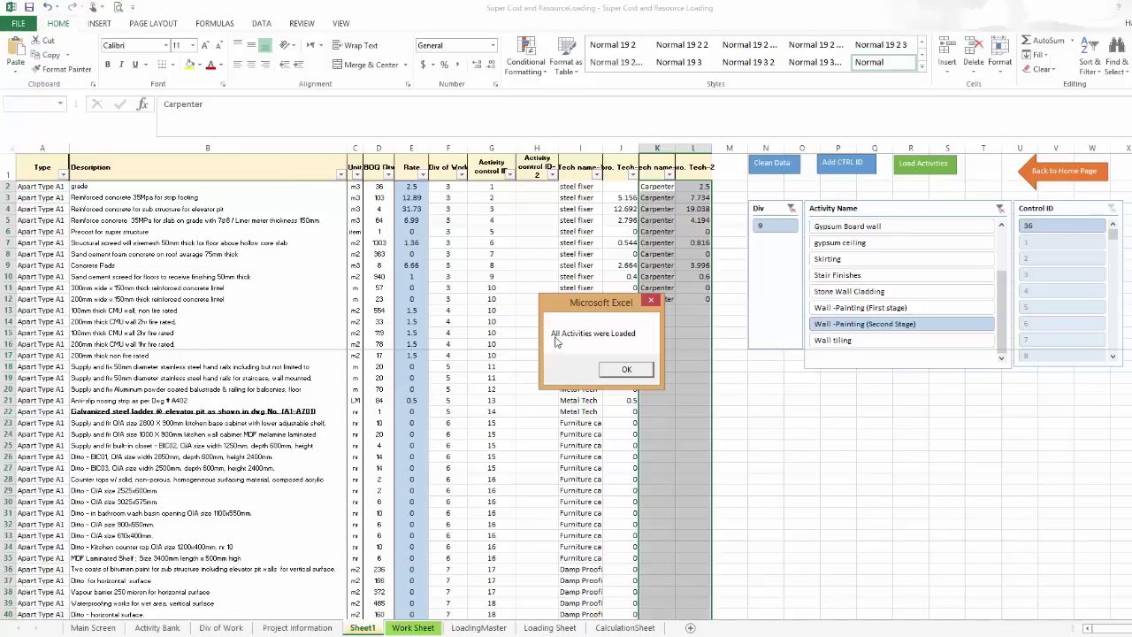
pyautogui.click(626, 370)
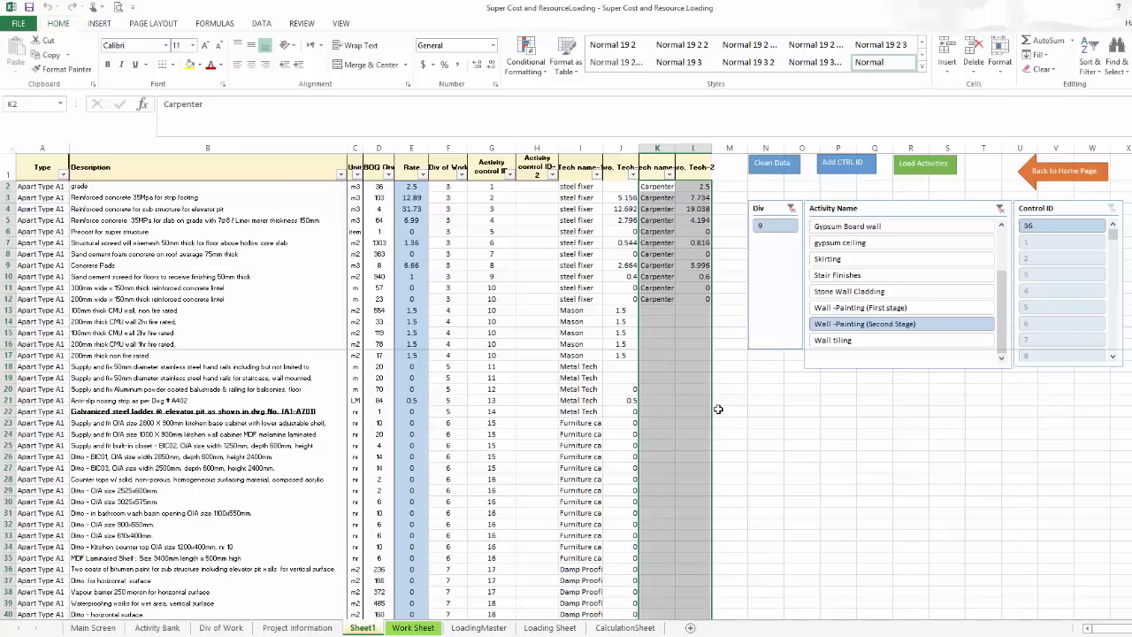
# Step: Go through the home page to the master cost loading sheet, and open the Master Cost Loading workbook from the project folder
pyautogui.click(1080, 166)
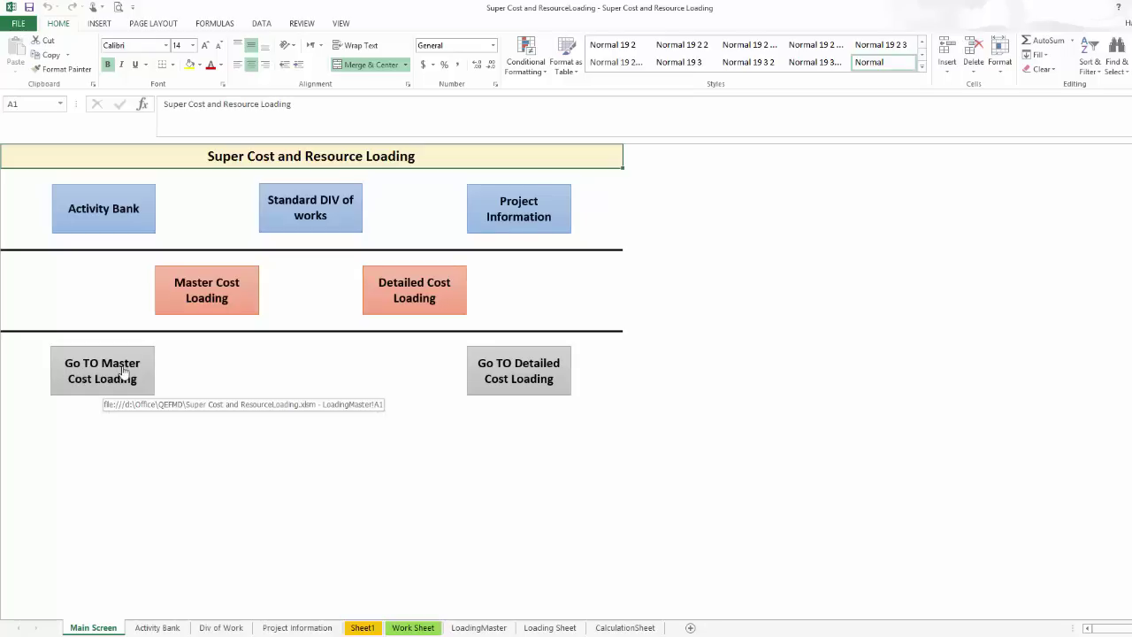
pyautogui.click(123, 373)
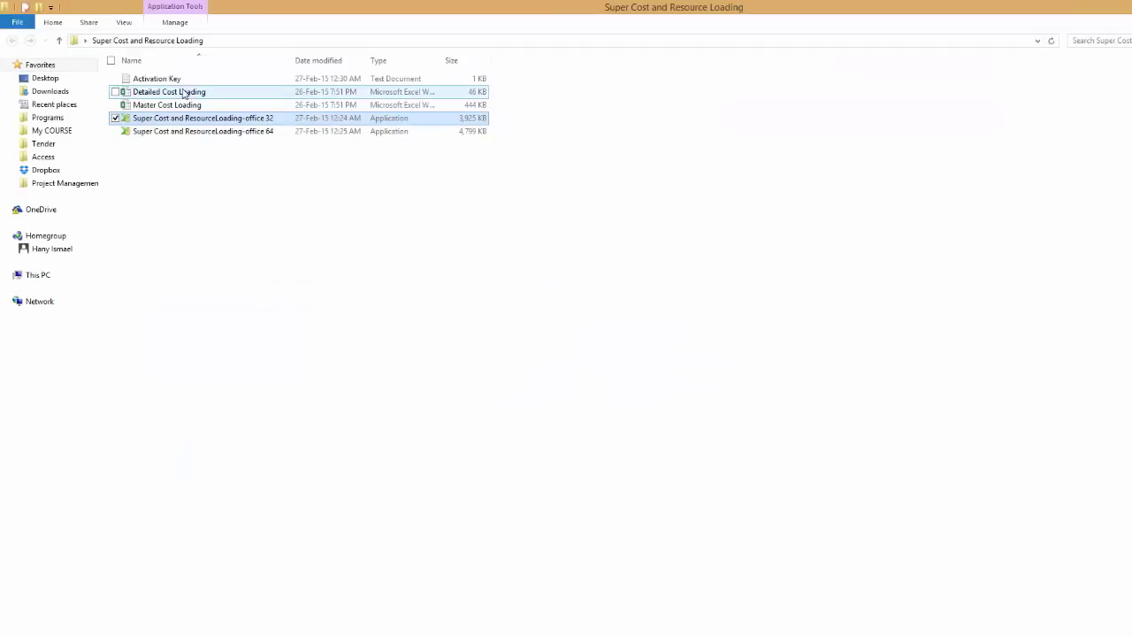
pyautogui.doubleClick(181, 104)
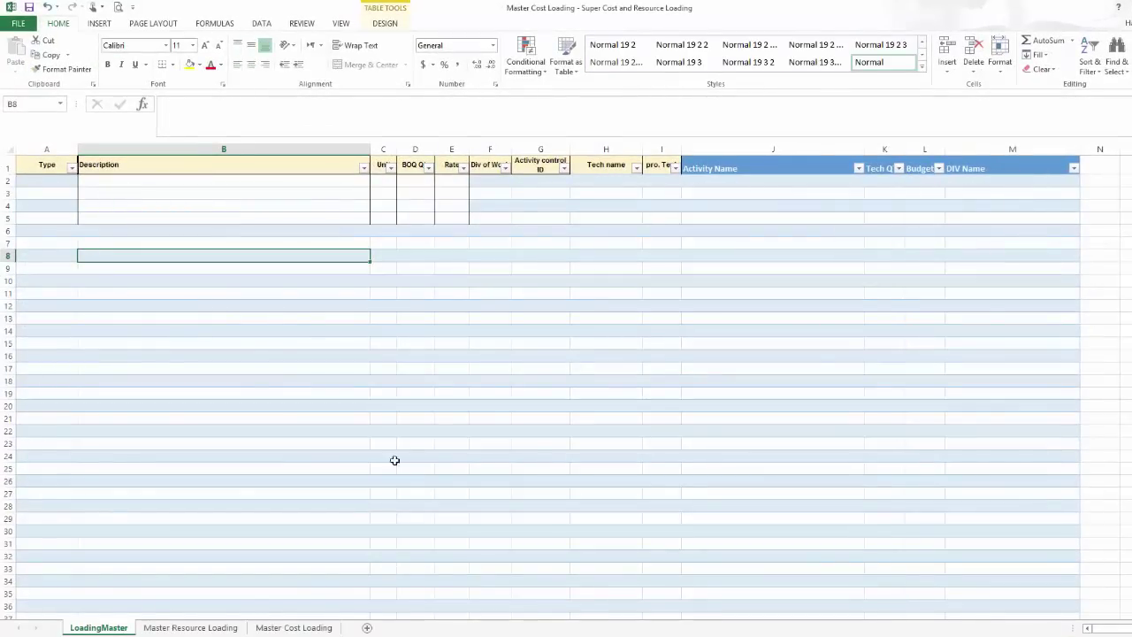
# Step: Switch to the Super Cost and ResourceLoading workbook and copy all LoadingMaster rows below the header, columns A to M
pyautogui.hotkey('ctrl', 'Tab')
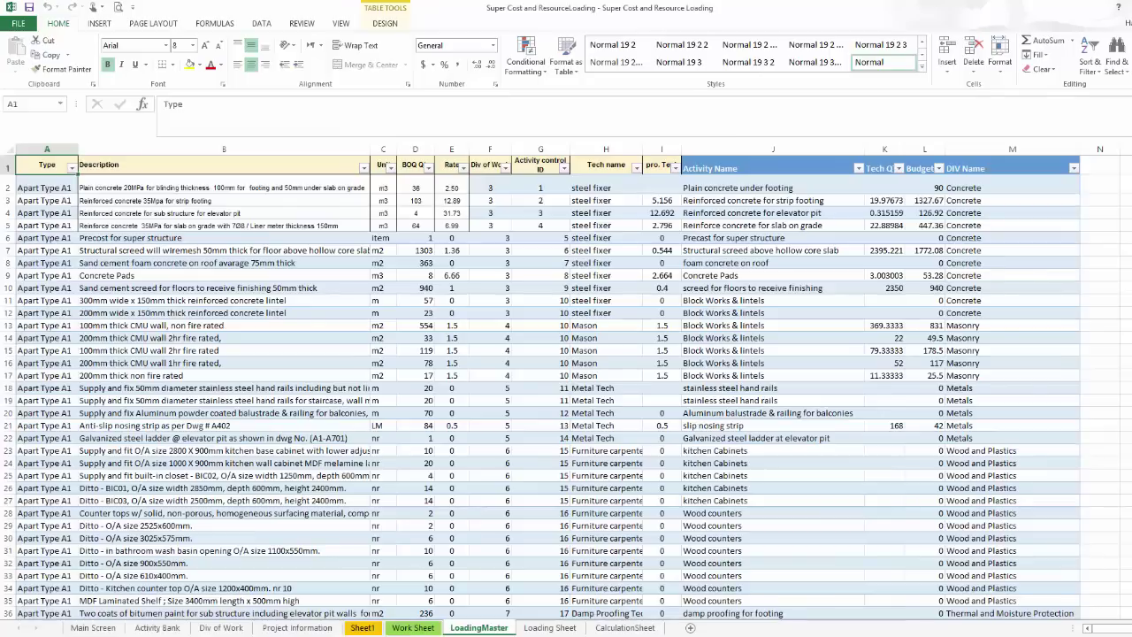
pyautogui.moveTo(44, 188); pyautogui.dragTo(1041, 191)
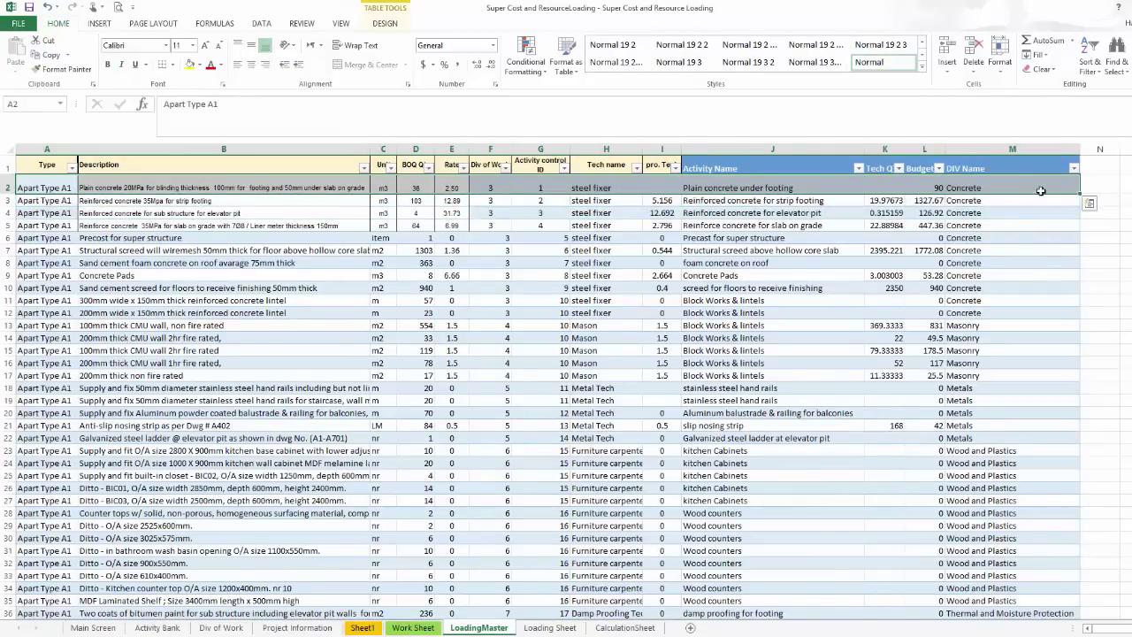
pyautogui.hotkey('ctrl', 'shift', 'Down')
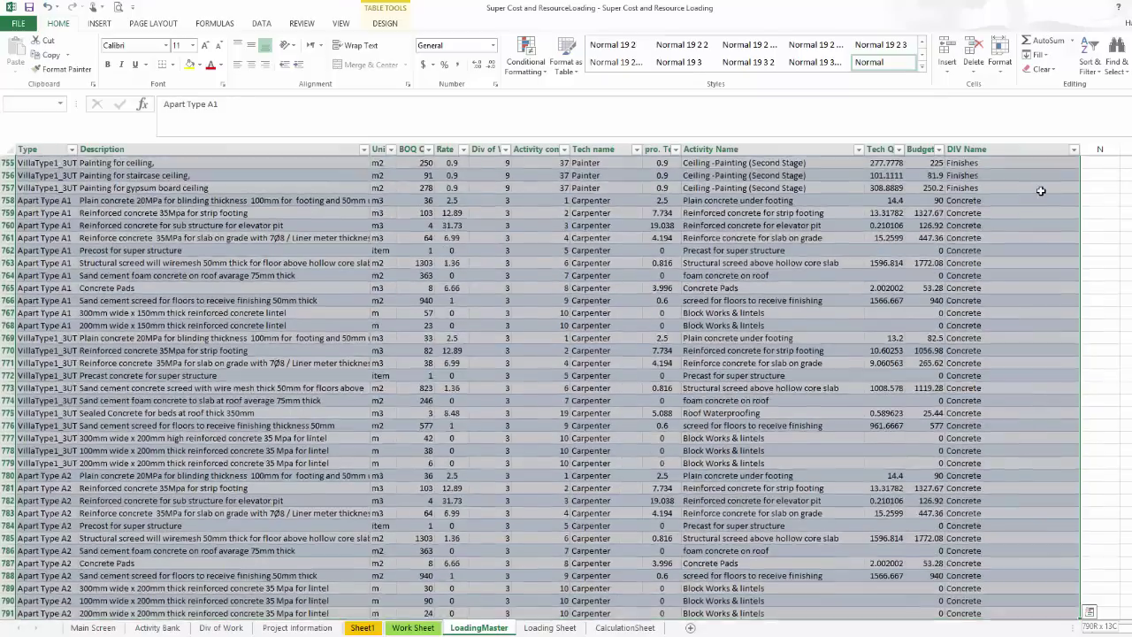
pyautogui.hotkey('ctrl', 'c')
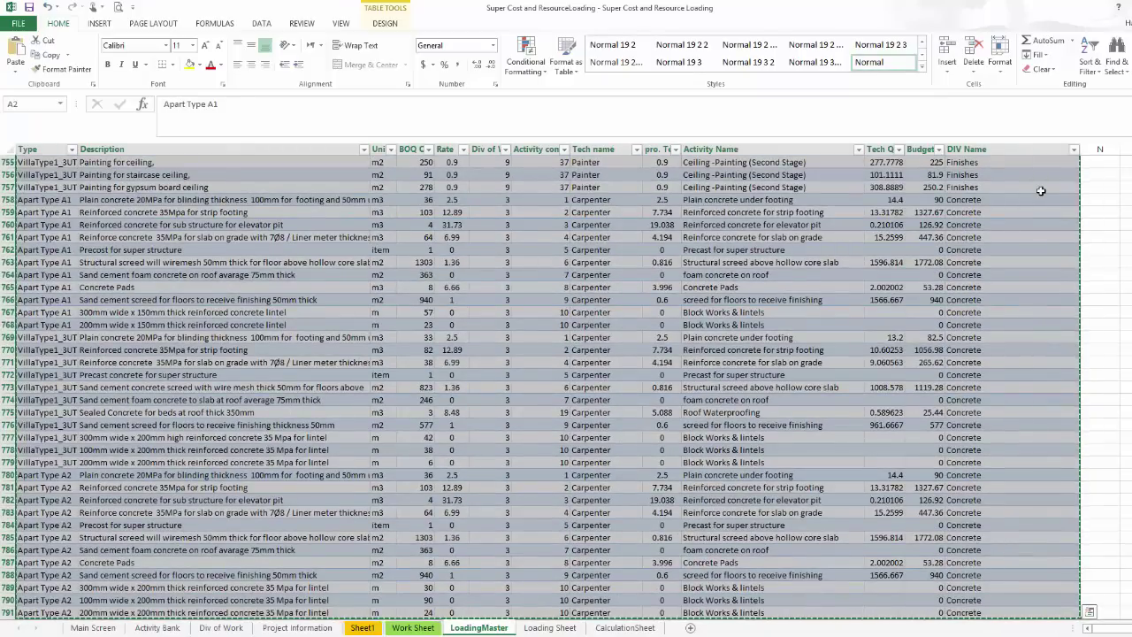
# Step: Paste the copied rows into the LoadingMaster sheet of the Master Cost Loading workbook, starting at cell A2
pyautogui.hotkey('ctrl', 'Tab')
pyautogui.click(70, 182)
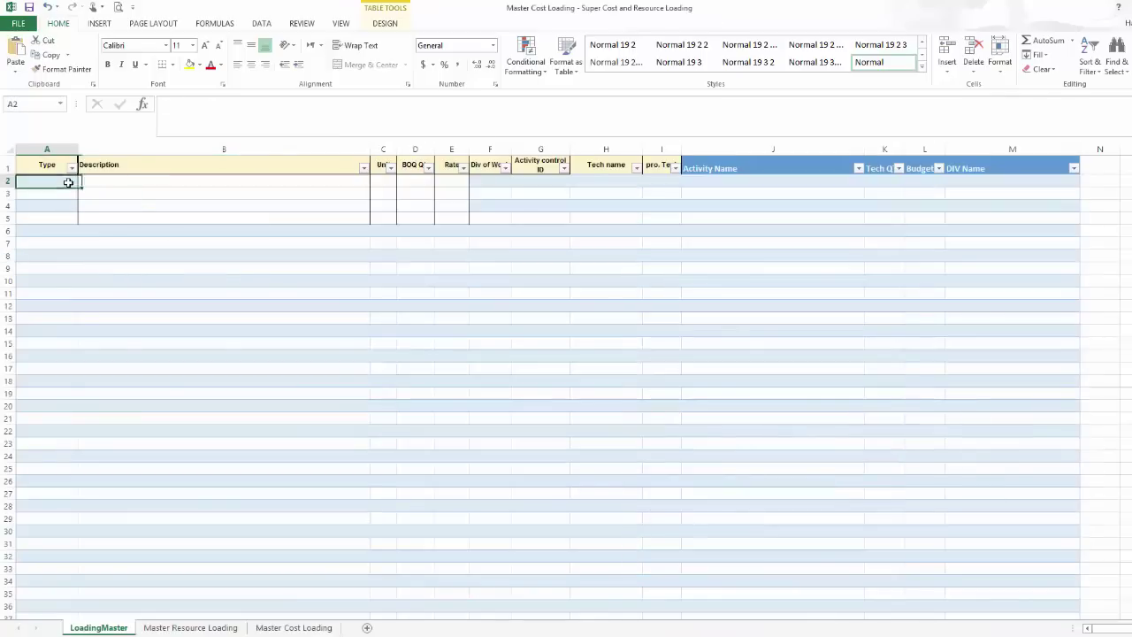
pyautogui.rightClick(70, 182)
pyautogui.click(118, 241)
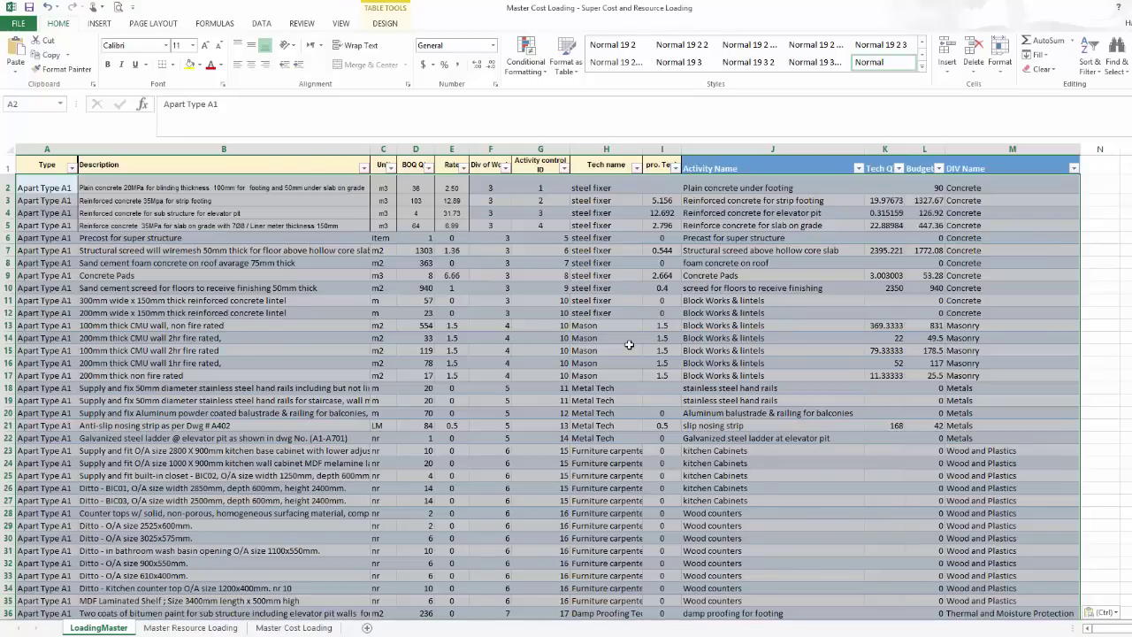
# Step: Refresh the workbook's data and collapse the Apart Type A1, Apart Type A2 and VillaType1_3UT groups on the Master Resource Loading sheet
pyautogui.click(263, 24)
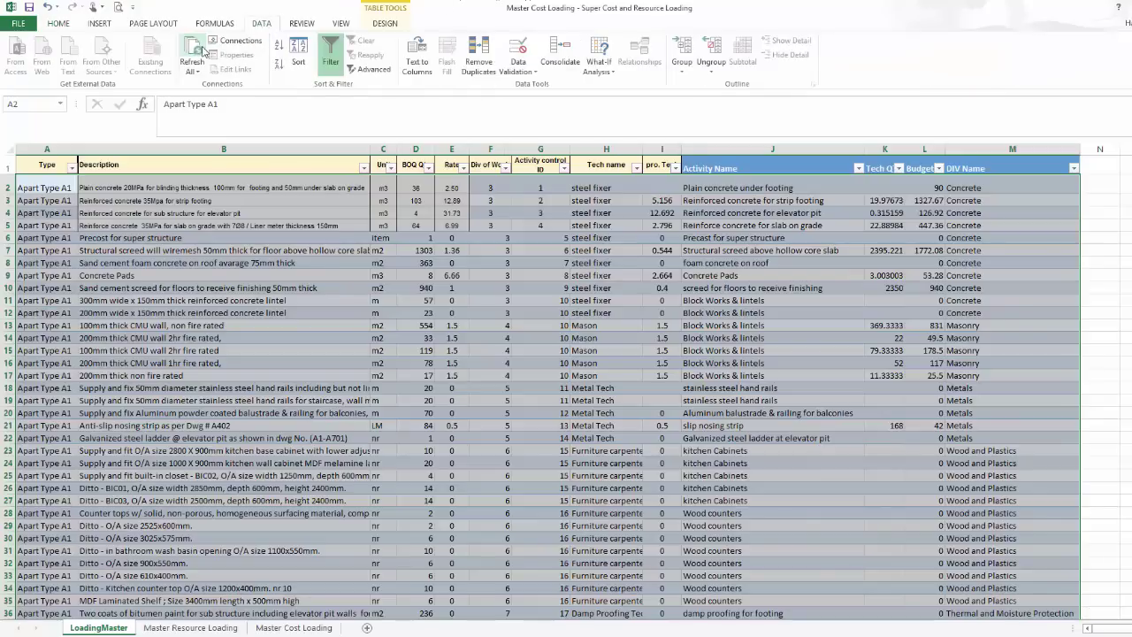
pyautogui.click(190, 627)
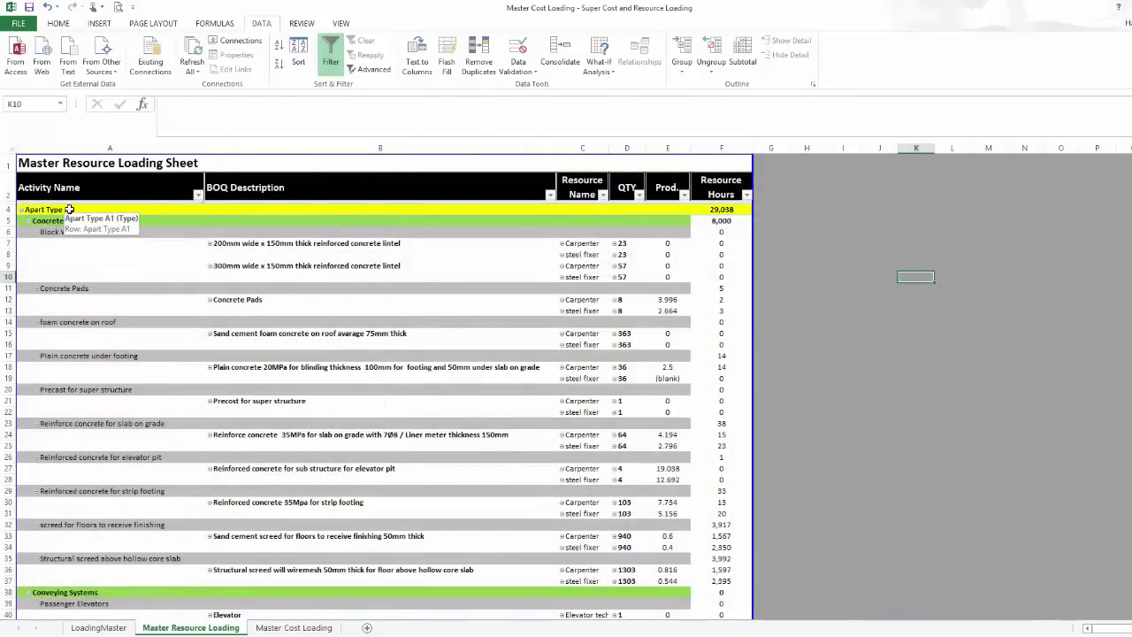
pyautogui.click(23, 212)
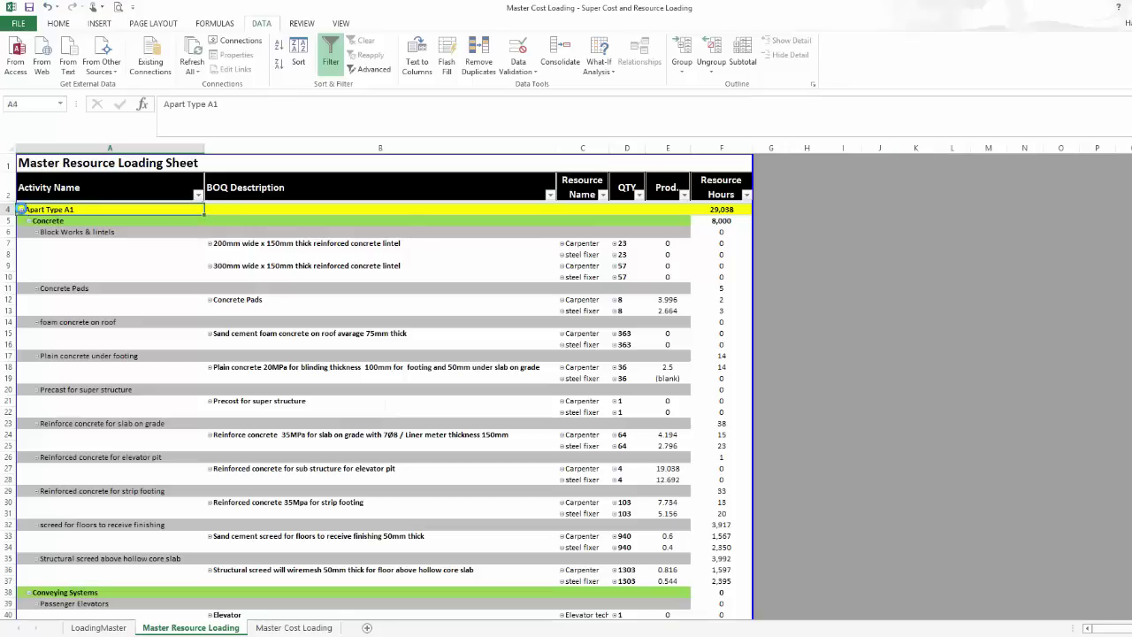
pyautogui.click(23, 222)
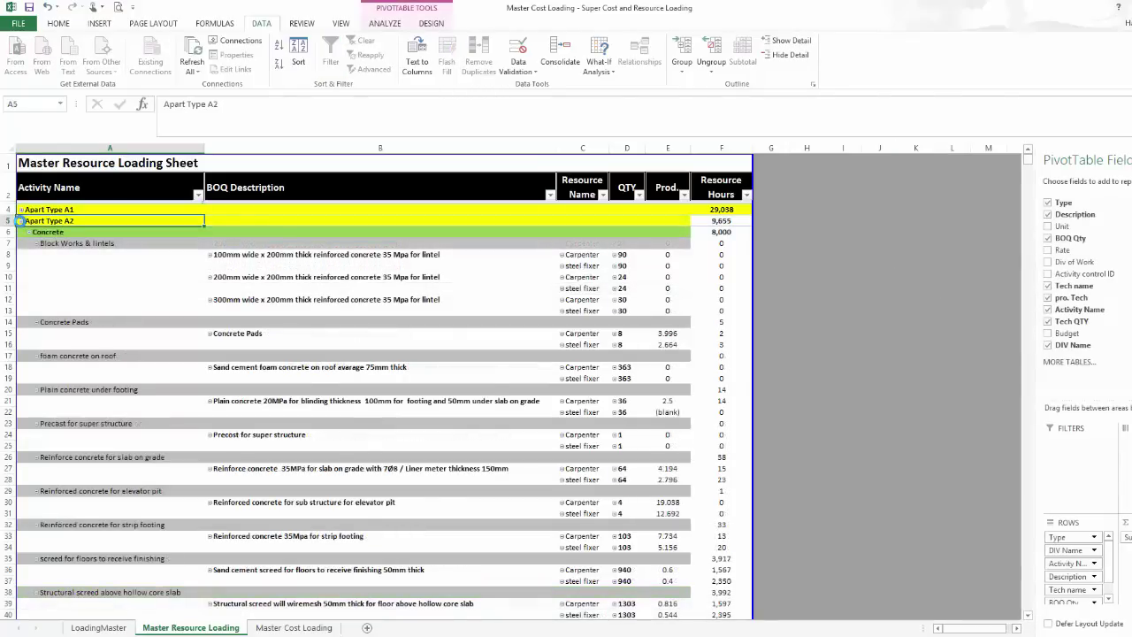
pyautogui.click(22, 233)
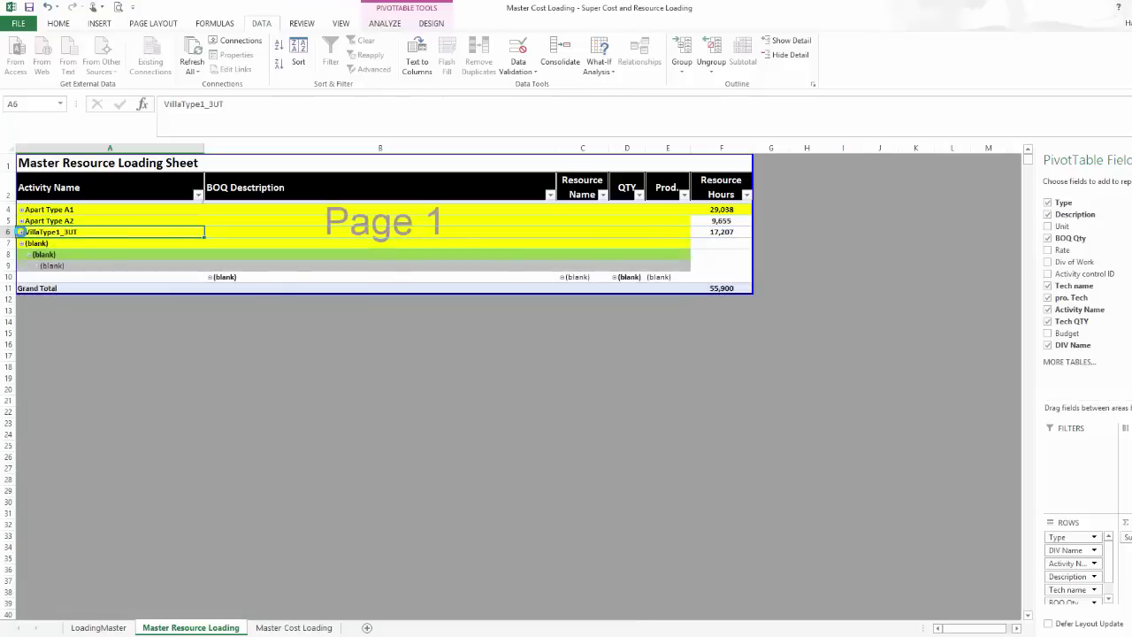
# Step: Expand the Apart Type A1 group again and filter Activity Name by the grey cell colour
pyautogui.click(20, 232)
pyautogui.click(22, 210)
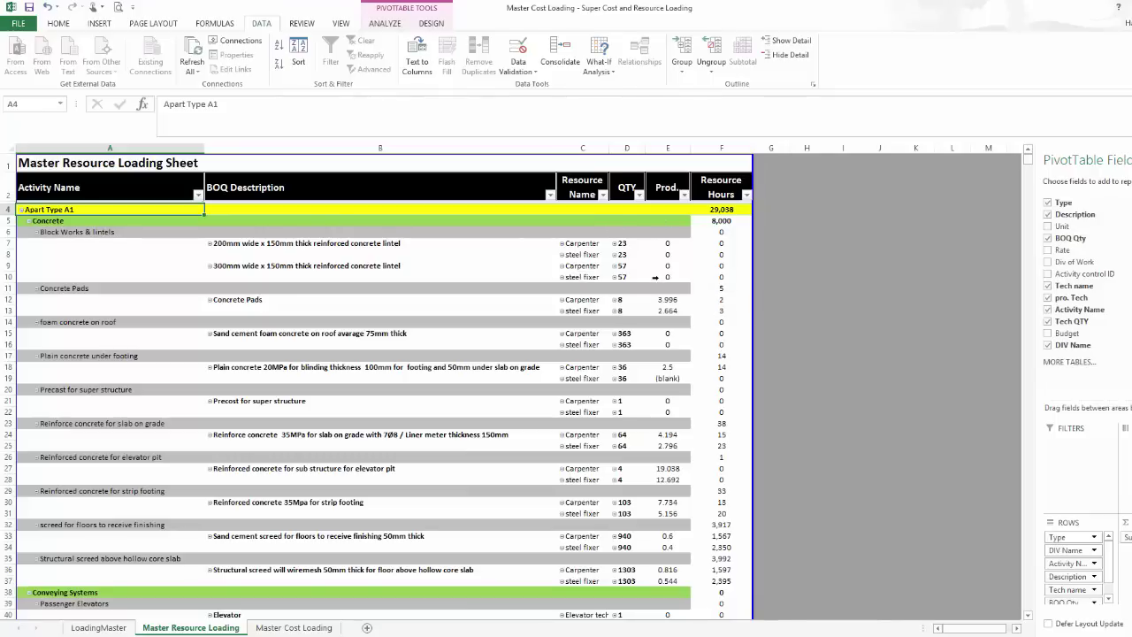
pyautogui.moveTo(728, 209)
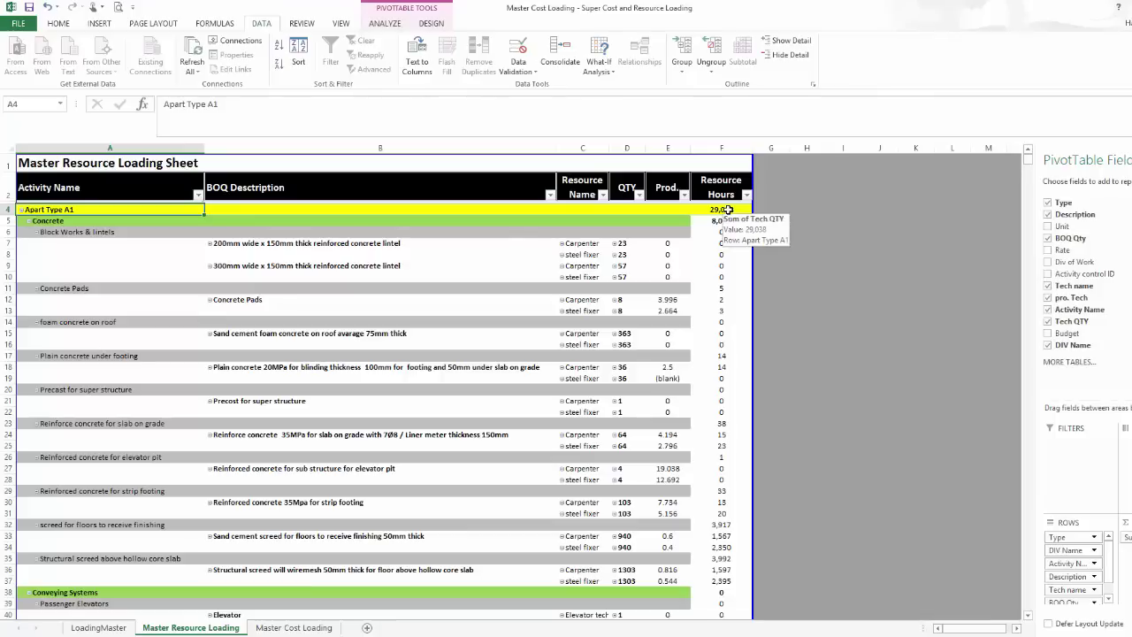
pyautogui.click(200, 195)
pyautogui.moveTo(171, 273)
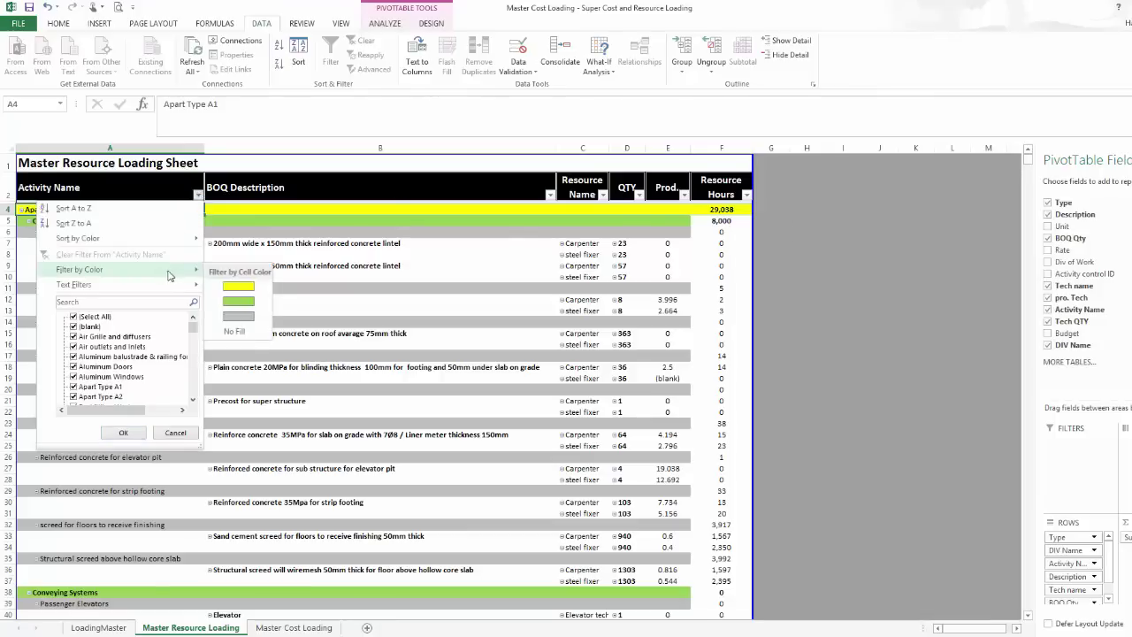
pyautogui.click(251, 315)
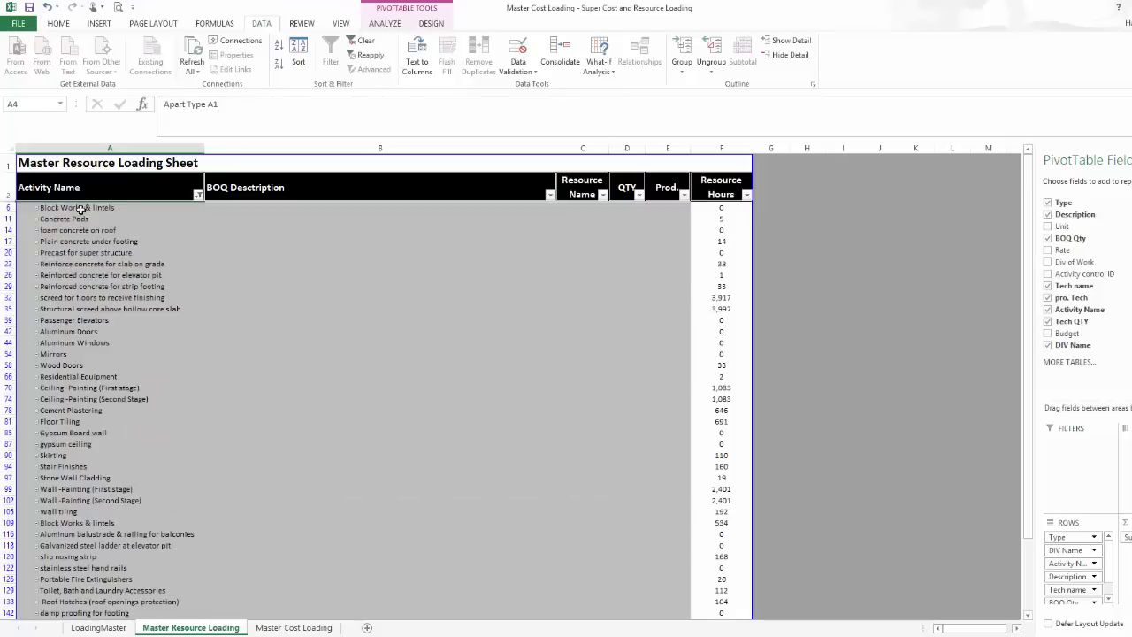
# Step: Review the resource hours of each activity in the filtered Master Resource Loading list
pyautogui.moveTo(80, 208); pyautogui.dragTo(725, 508)
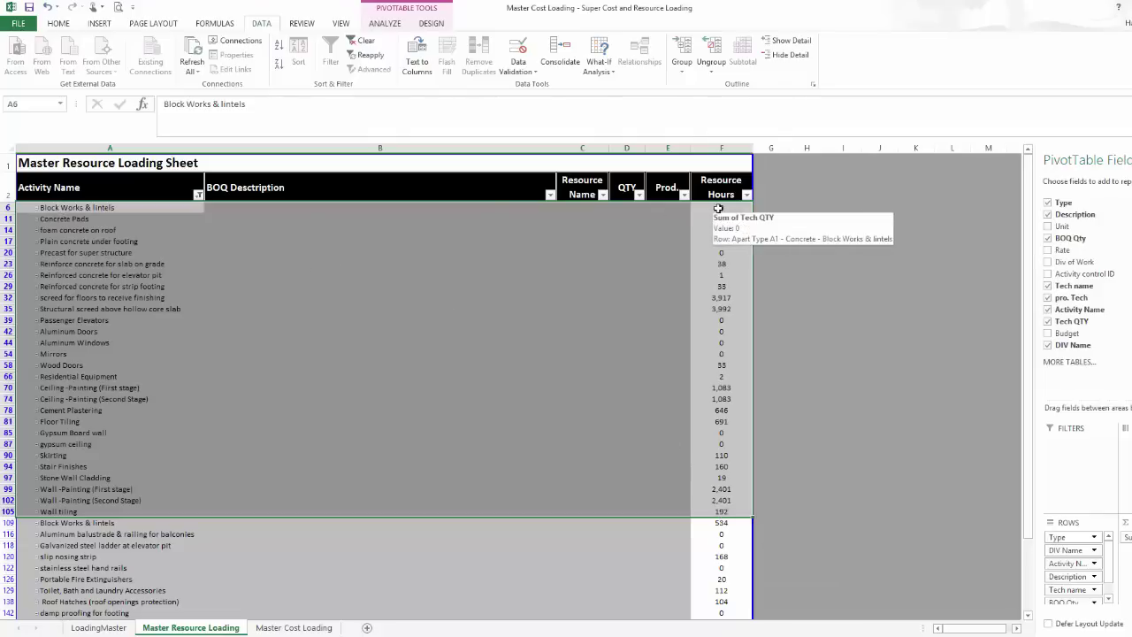
pyautogui.scroll(-2, 733, 386)
pyautogui.scroll(-10, 733, 386)
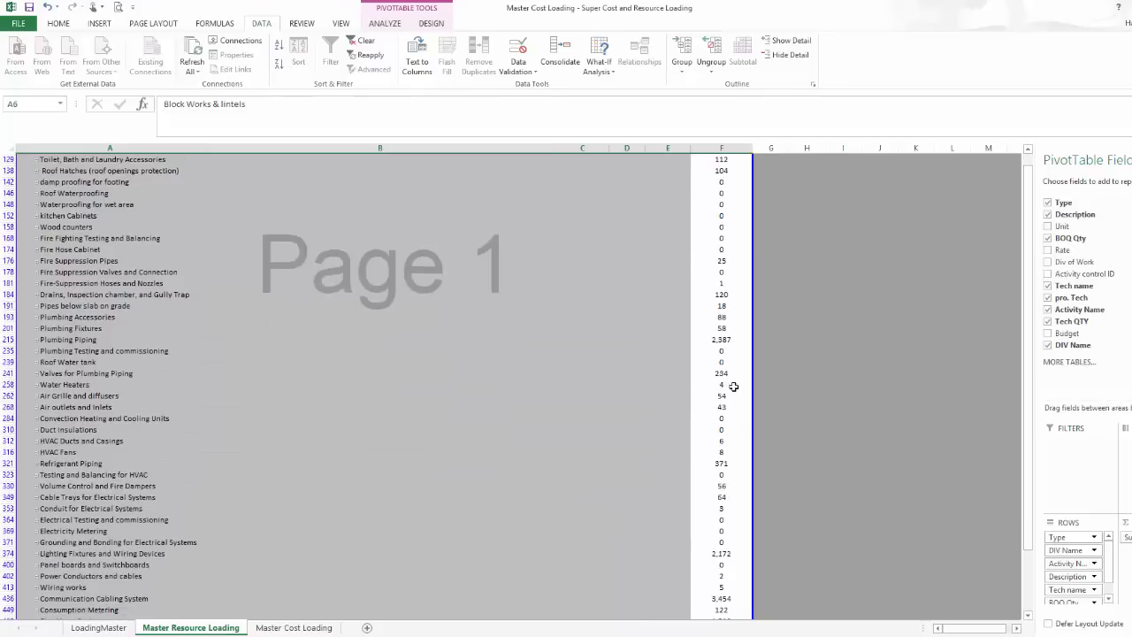
pyautogui.scroll(12, 733, 386)
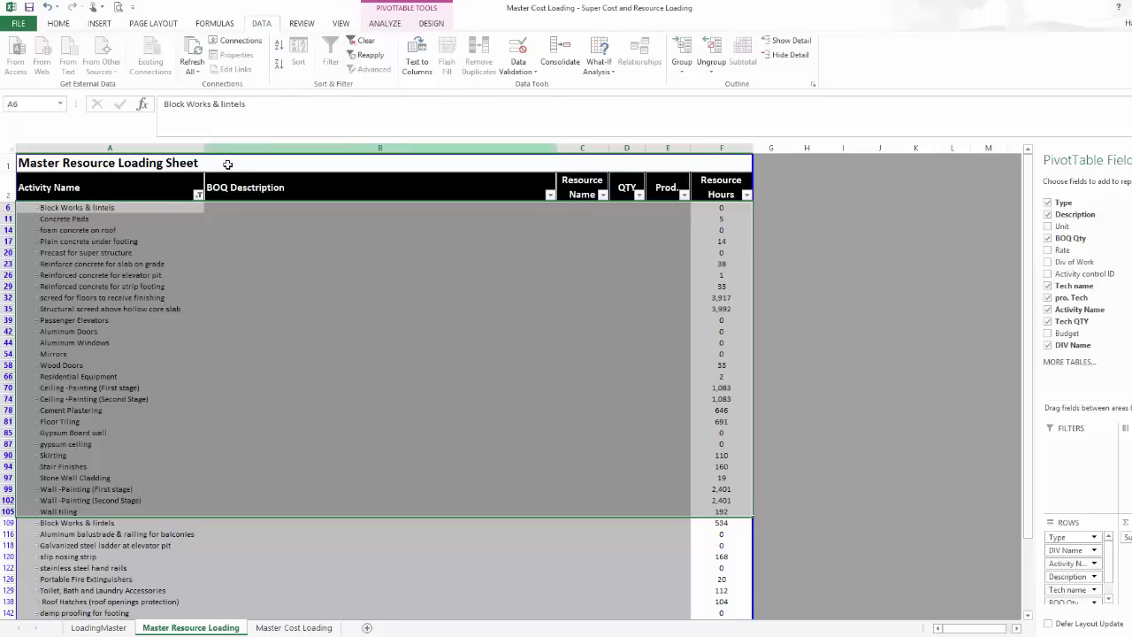
# Step: Remove the colour filter from Activity Name by selecting all entries
pyautogui.click(198, 195)
pyautogui.click(80, 318)
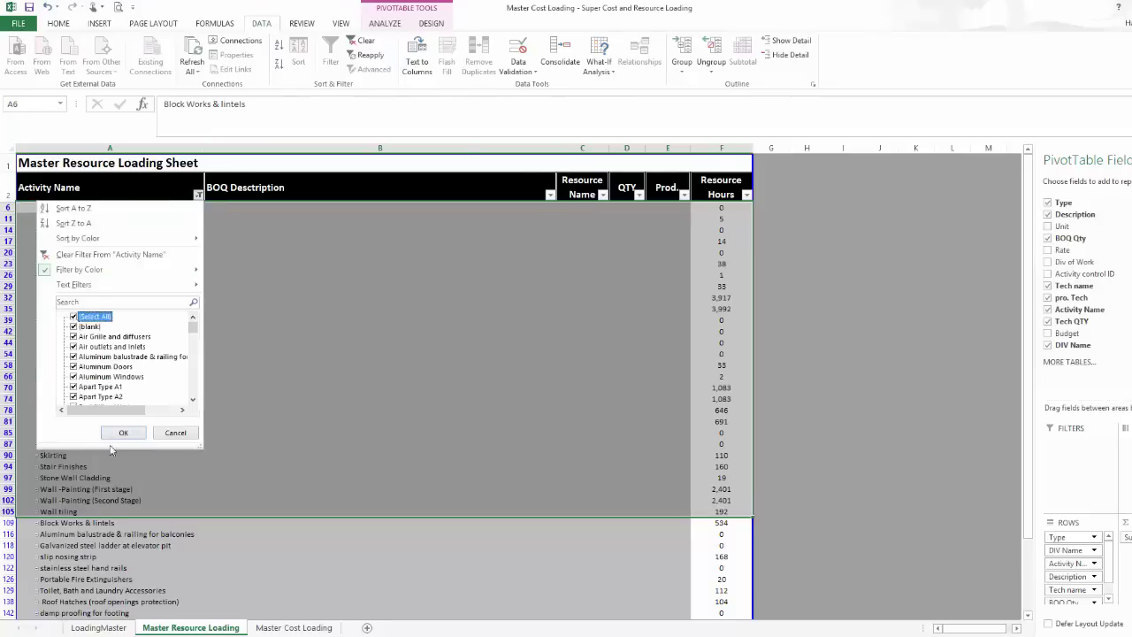
pyautogui.click(119, 432)
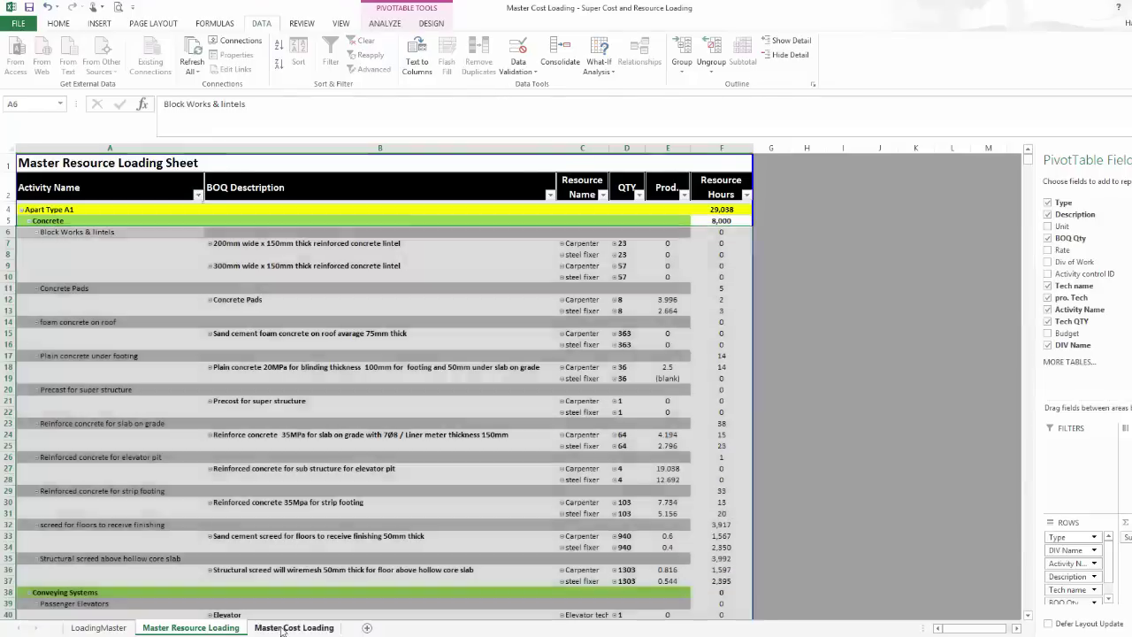
# Step: Review the activity budgets on the Master Cost Loading sheet and look through its print preview pages
pyautogui.click(285, 628)
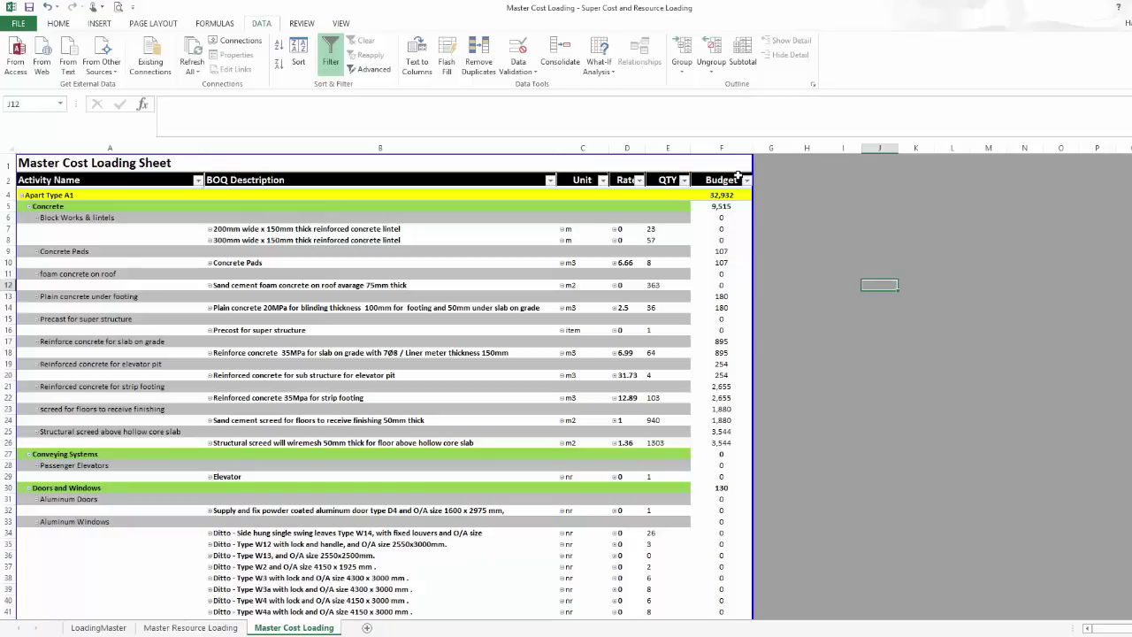
pyautogui.scroll(-2, 386, 335)
pyautogui.scroll(2, 385, 335)
pyautogui.click(116, 7)
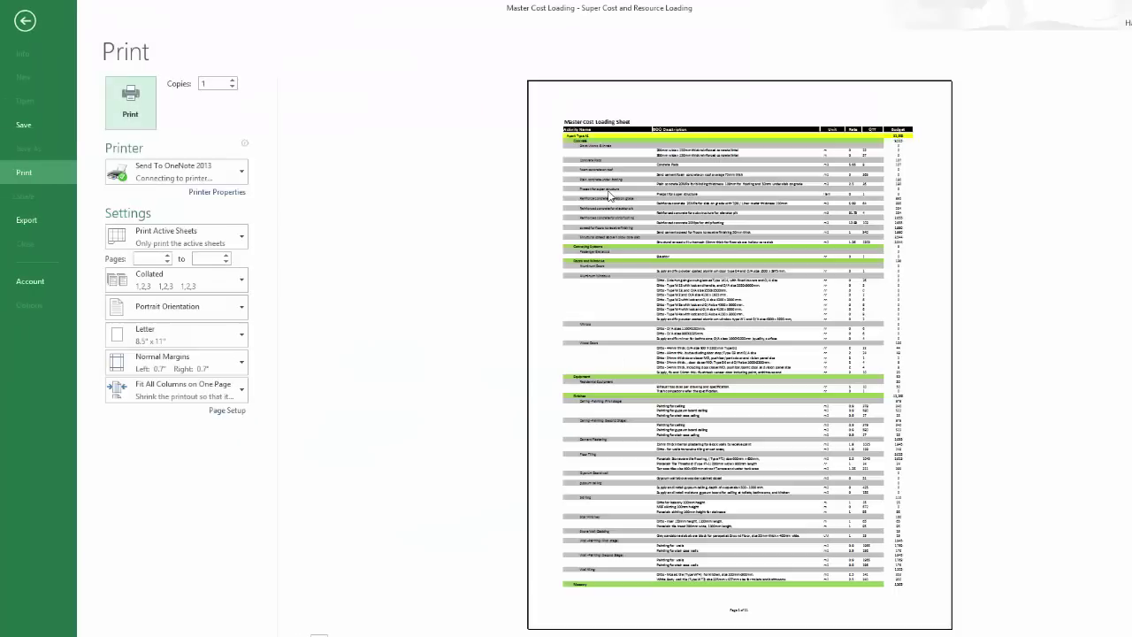
pyautogui.scroll(-1, 749, 294)
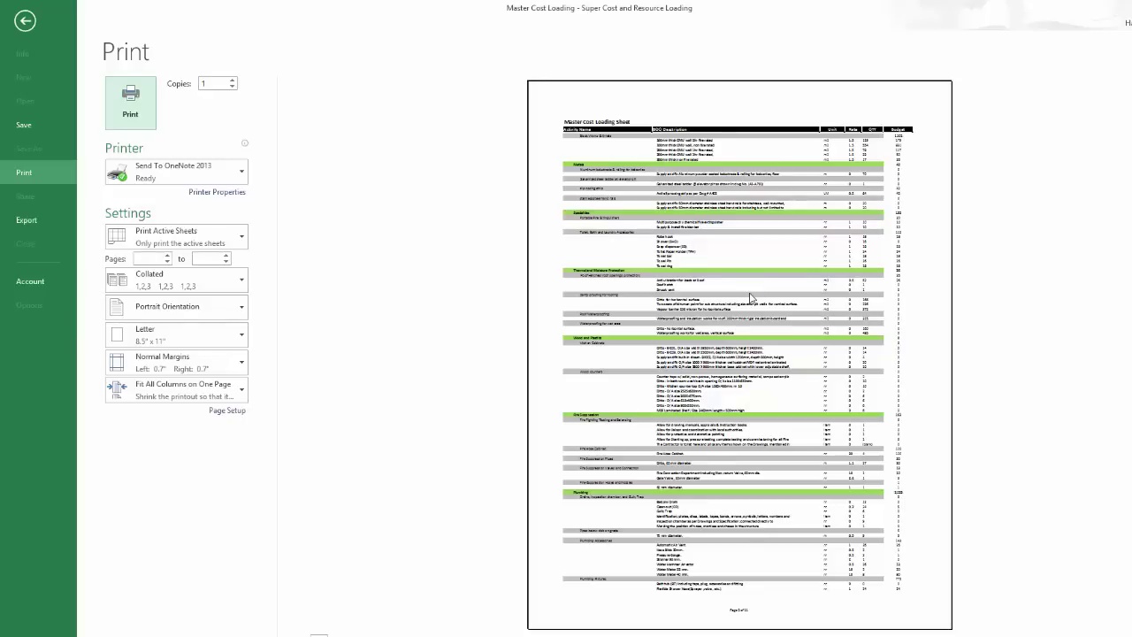
pyautogui.scroll(-3, 750, 297)
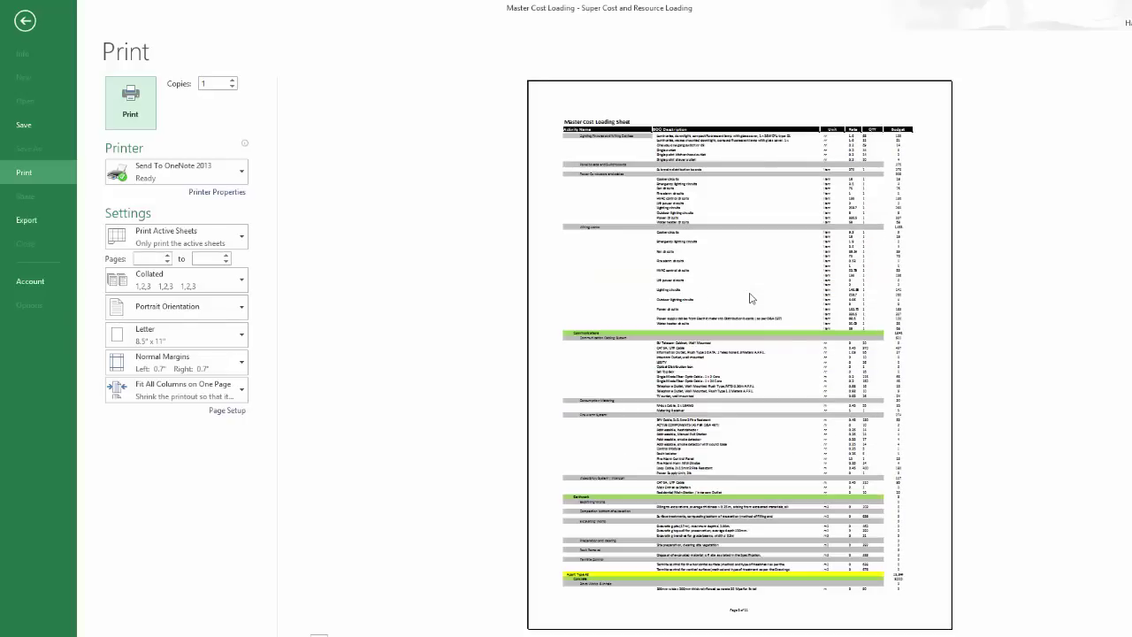
pyautogui.click(25, 21)
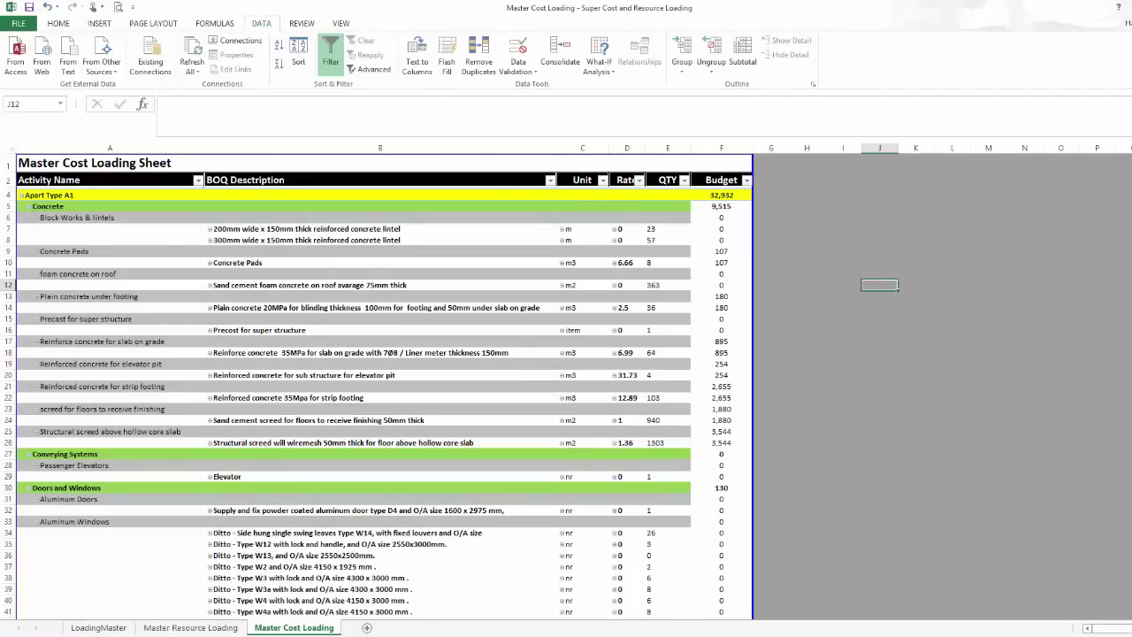
# Step: Close the Master Cost Loading workbook without saving and return to the main screen of Super Cost and ResourceLoading
pyautogui.hotkey('ctrl', 'w')
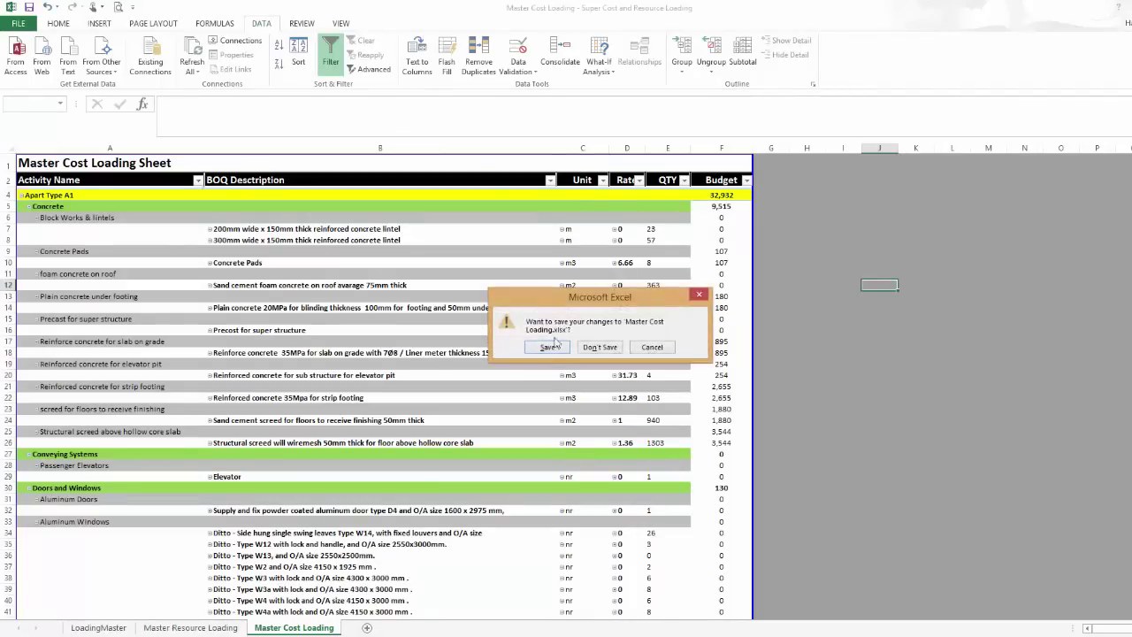
pyautogui.click(602, 348)
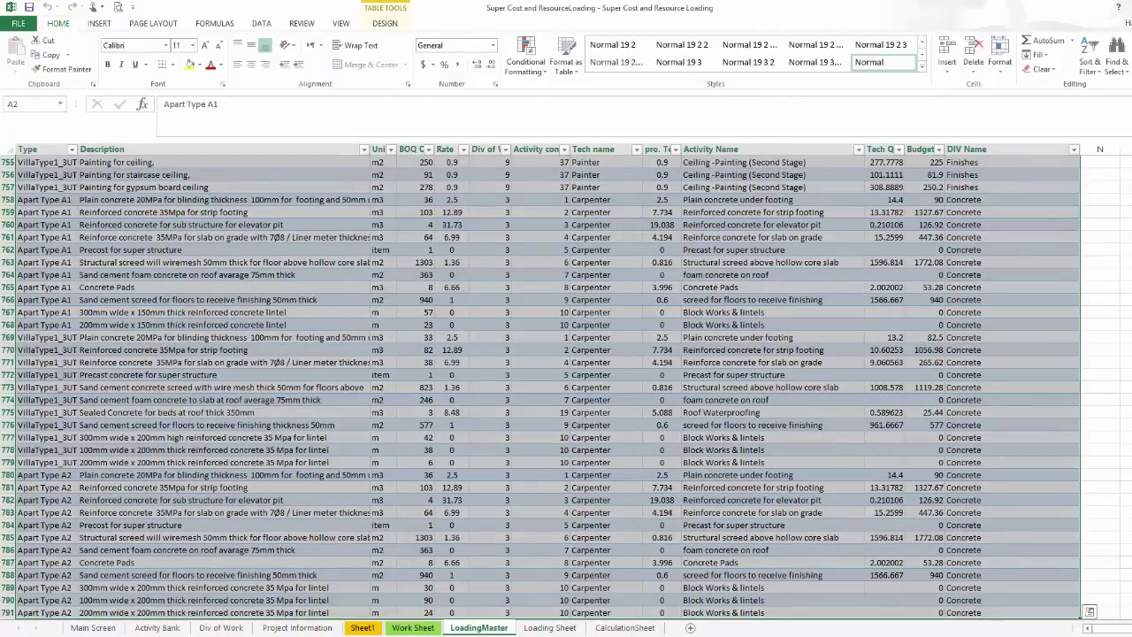
pyautogui.click(482, 601)
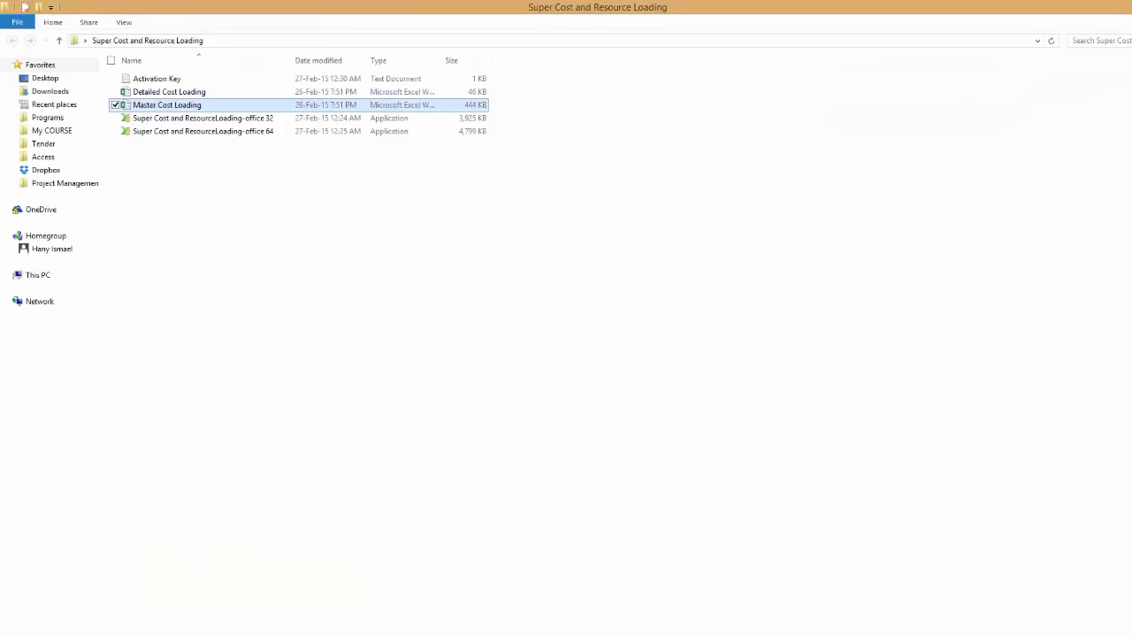
pyautogui.hotkey('alt', 'Tab')
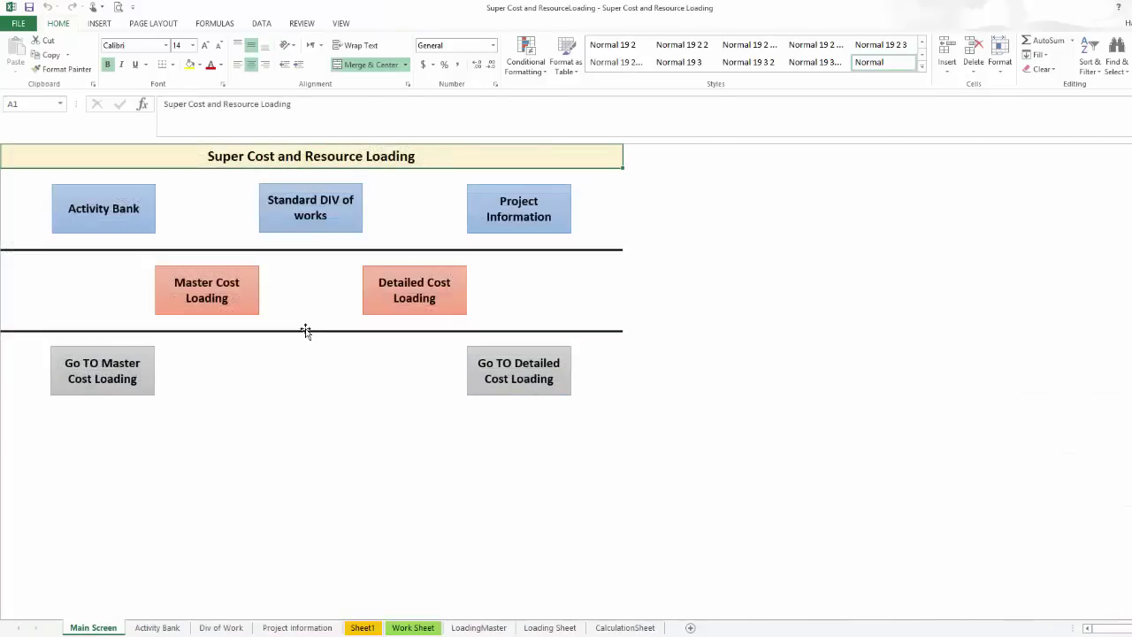
# Step: Open the detailed cost loading work sheet and examine the plain concrete BOQ item's details and division of work
pyautogui.click(389, 294)
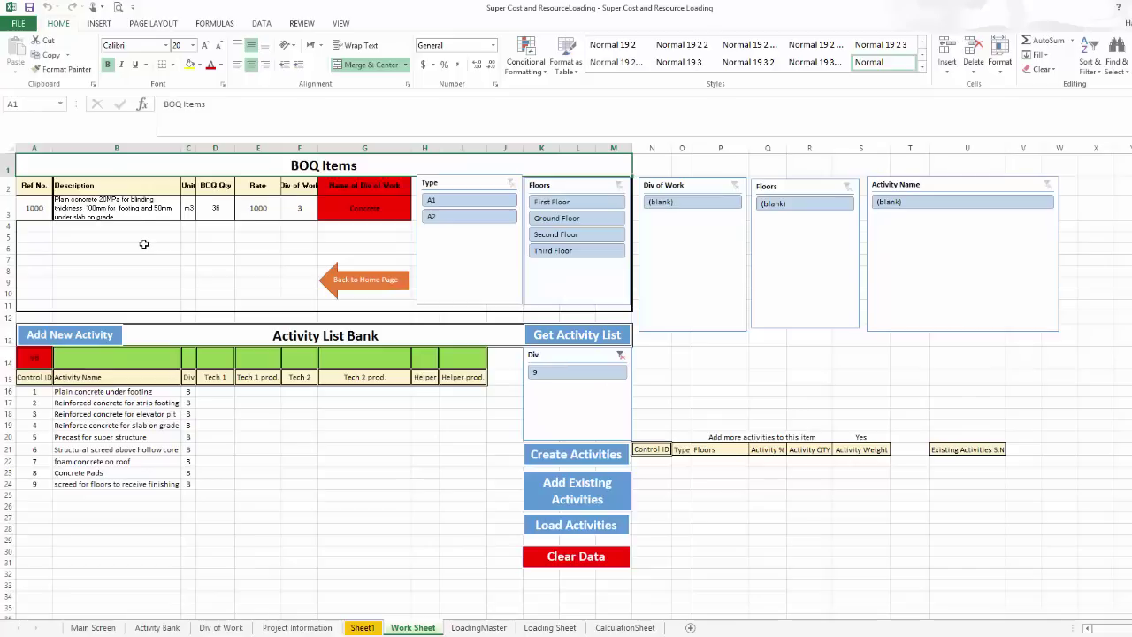
pyautogui.click(82, 201)
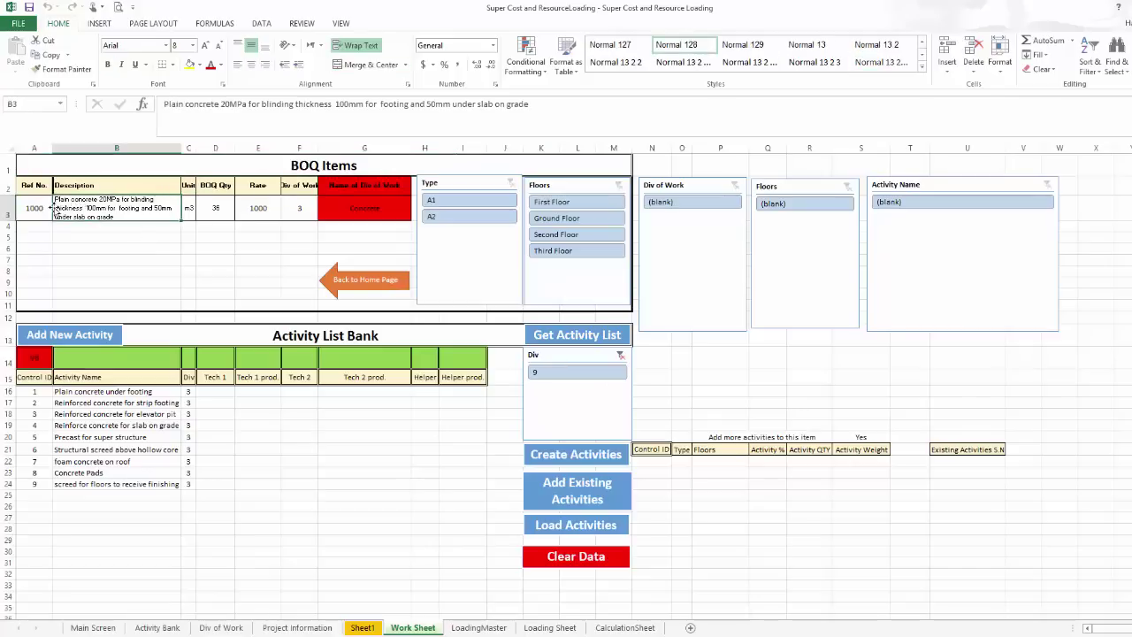
pyautogui.moveTo(37, 207); pyautogui.dragTo(249, 216)
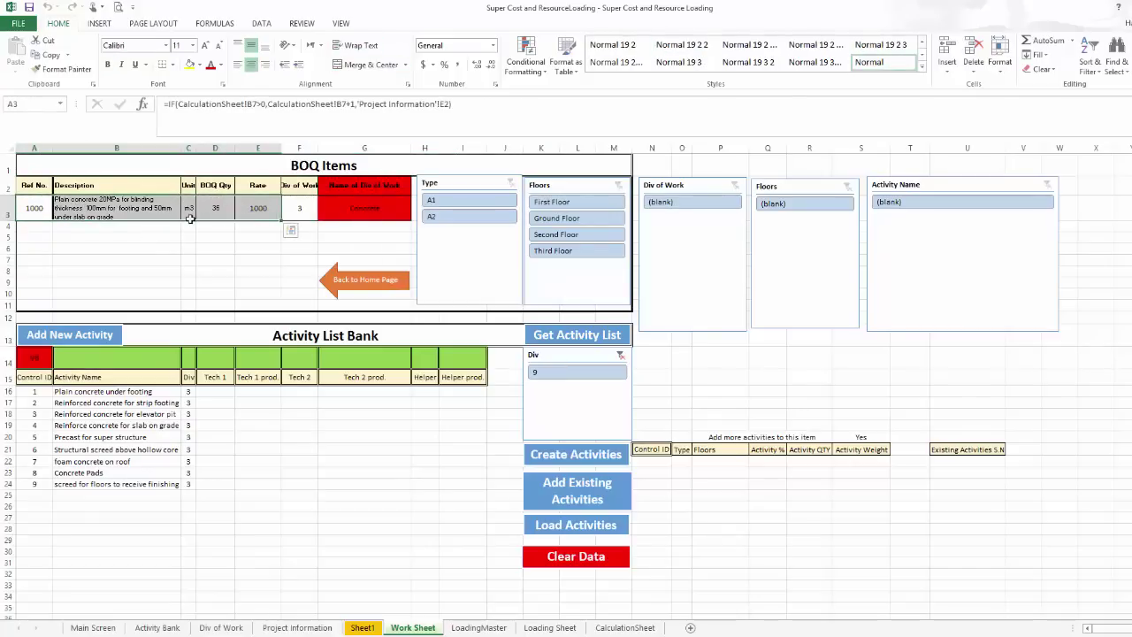
pyautogui.click(300, 207)
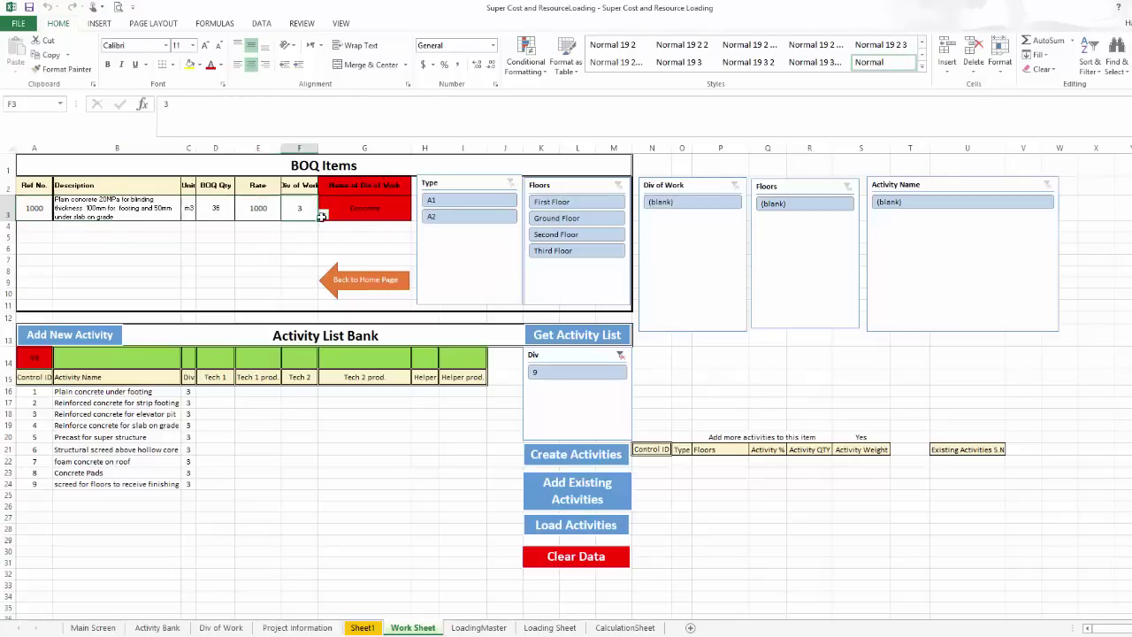
# Step: Clear the Div filter of the Activity List Bank and restrict it to division 3
pyautogui.click(620, 355)
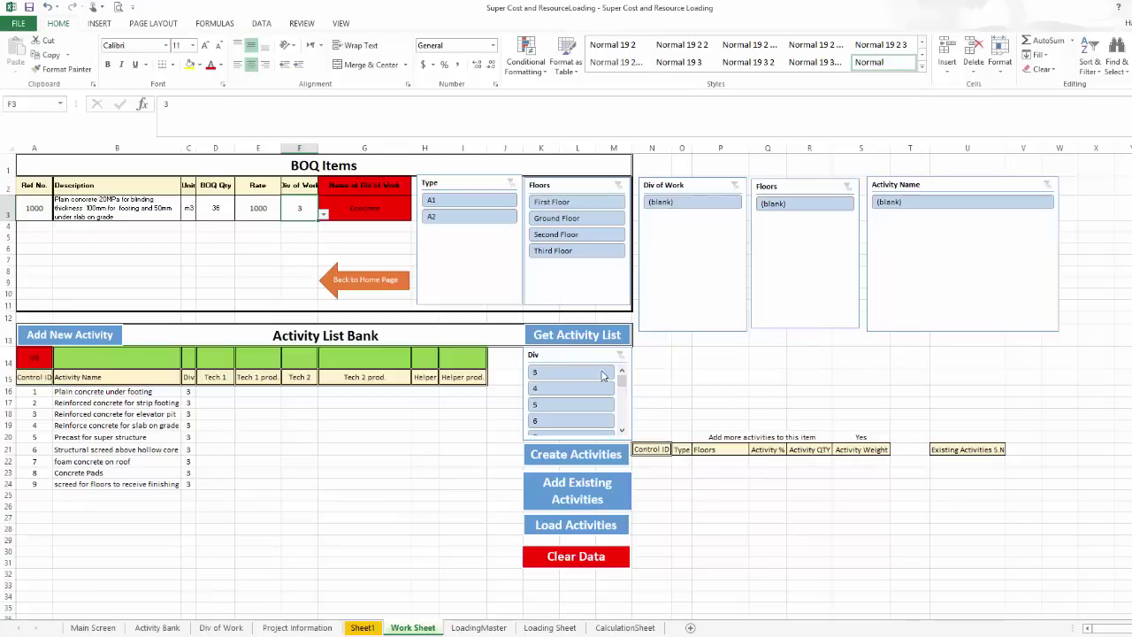
pyautogui.click(574, 375)
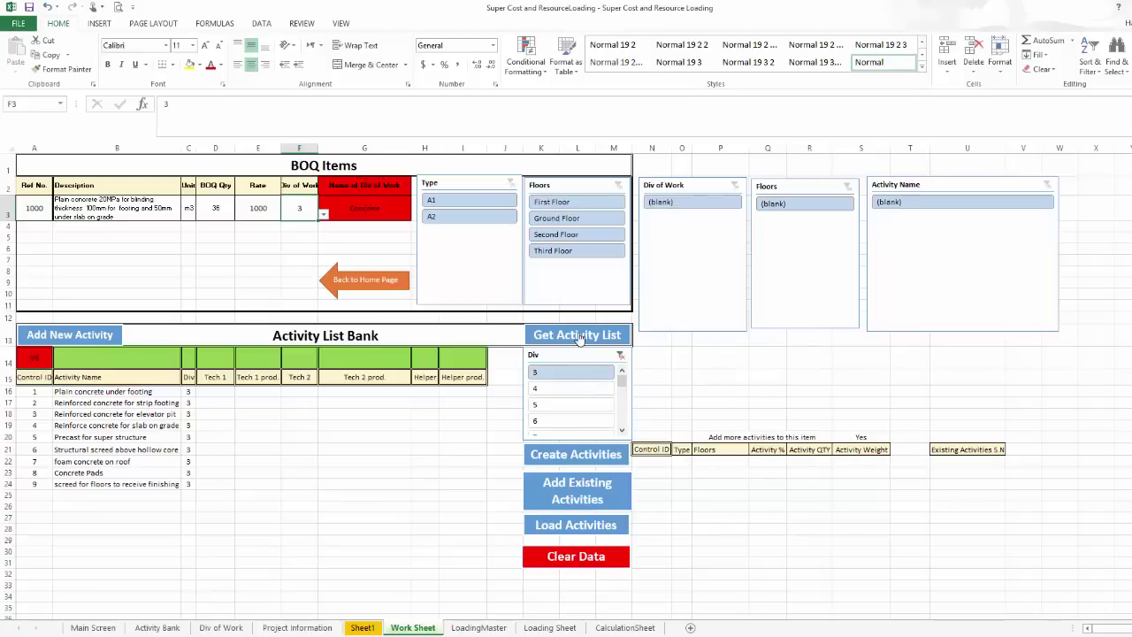
# Step: Retrieve the division 3 activity list with resources and productivity, and review the listed activities and their control IDs
pyautogui.click(579, 336)
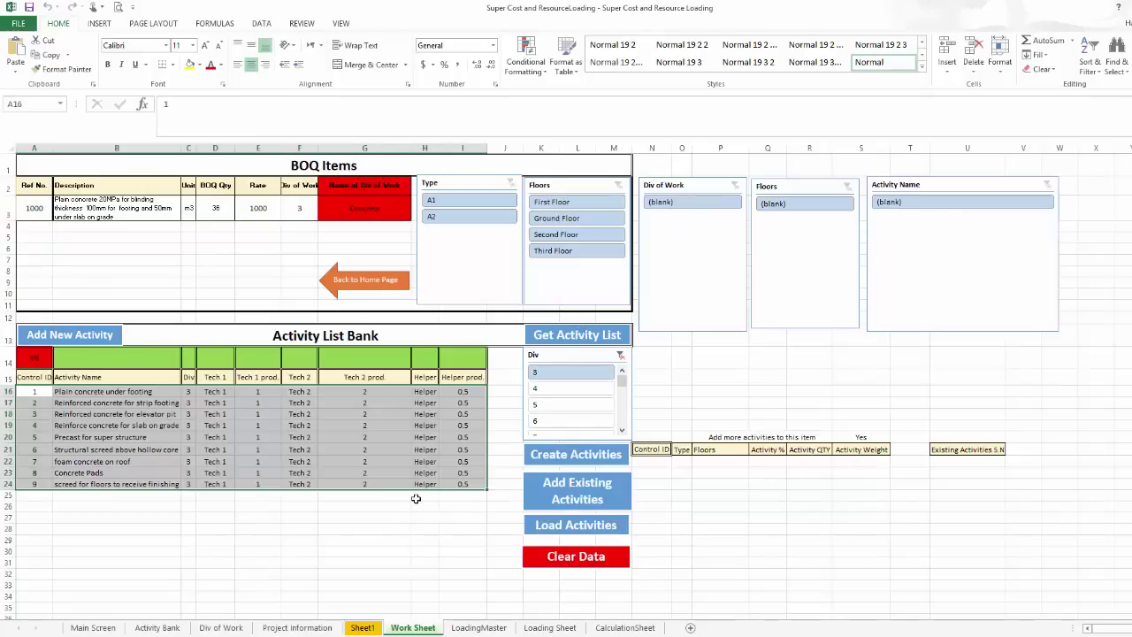
pyautogui.moveTo(34, 393)
pyautogui.mouseDown()
pyautogui.moveTo(257, 457)
pyautogui.moveTo(458, 483)
pyautogui.mouseUp()
pyautogui.click(212, 462)
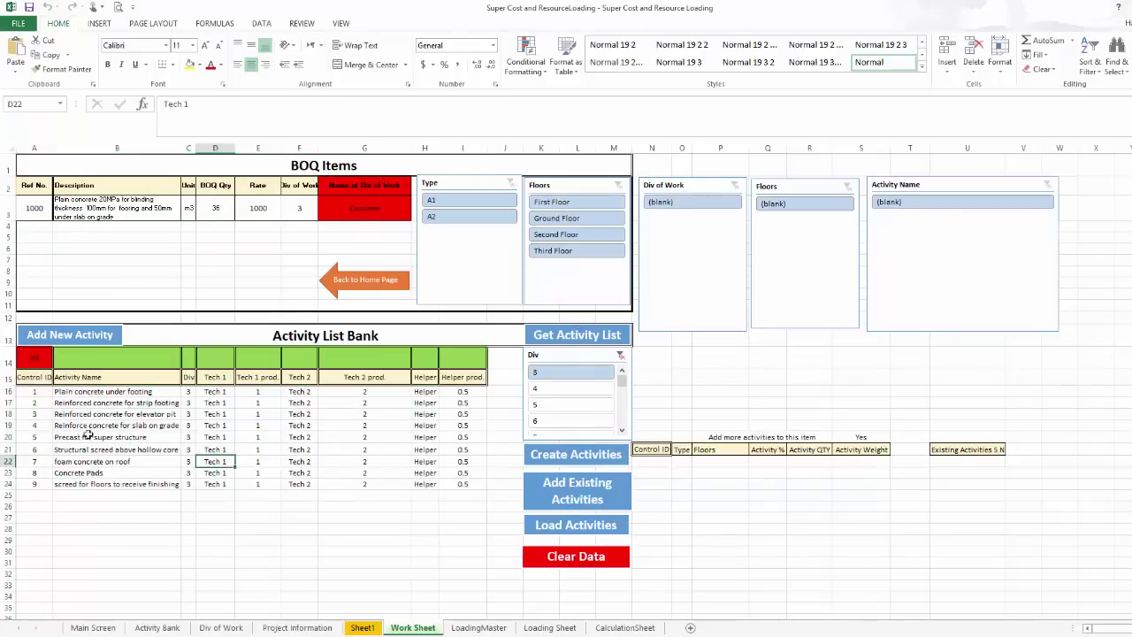
pyautogui.moveTo(32, 392); pyautogui.dragTo(459, 483)
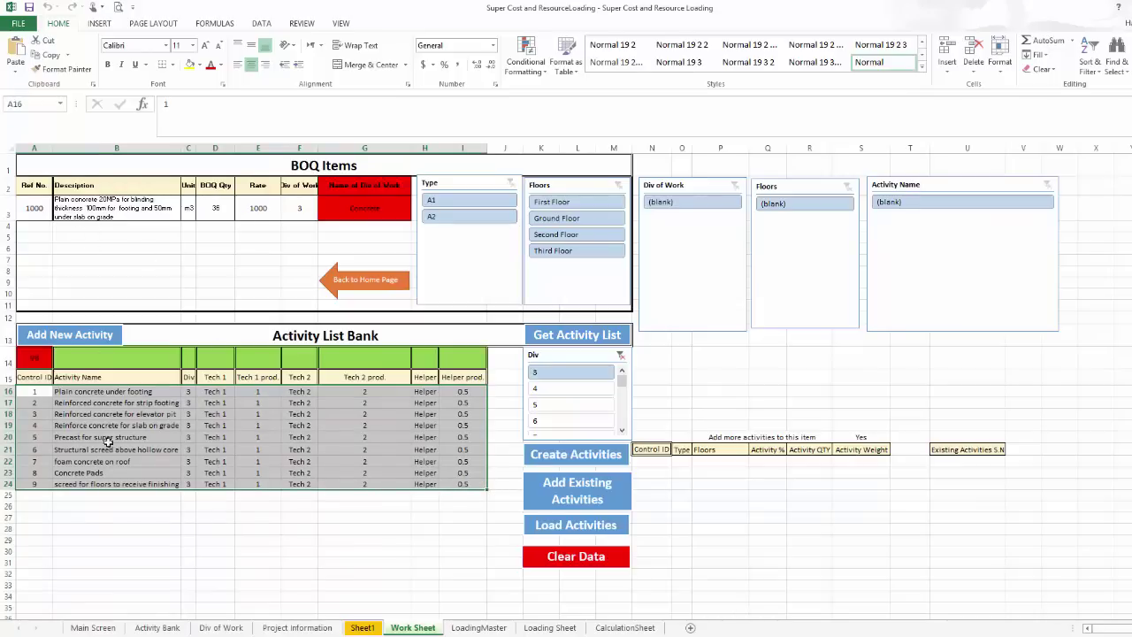
pyautogui.click(156, 513)
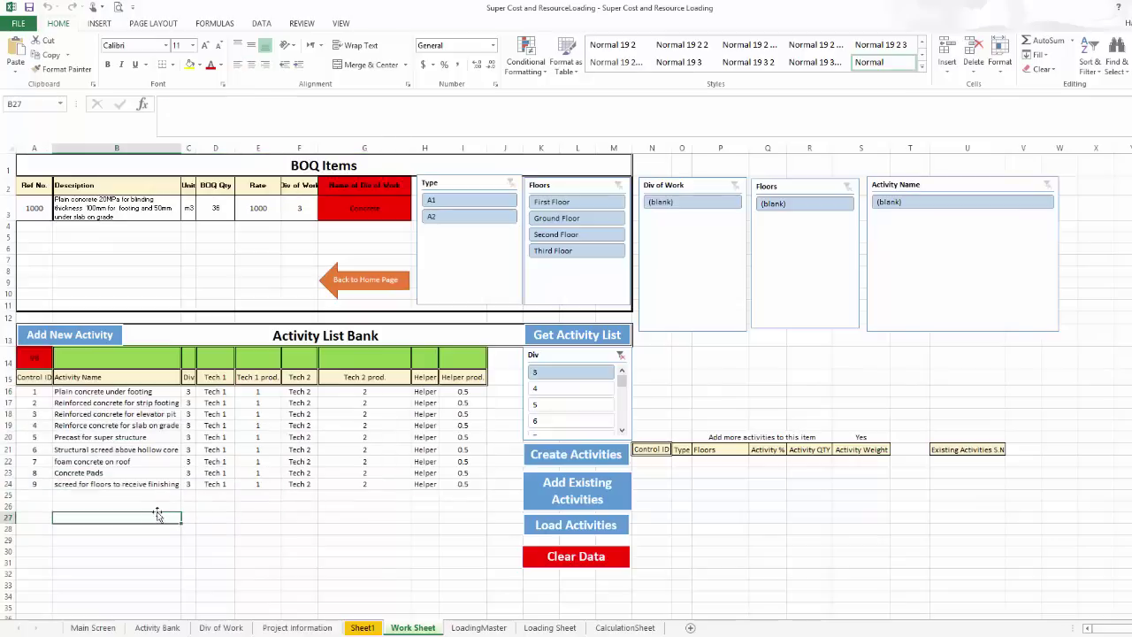
pyautogui.click(37, 392)
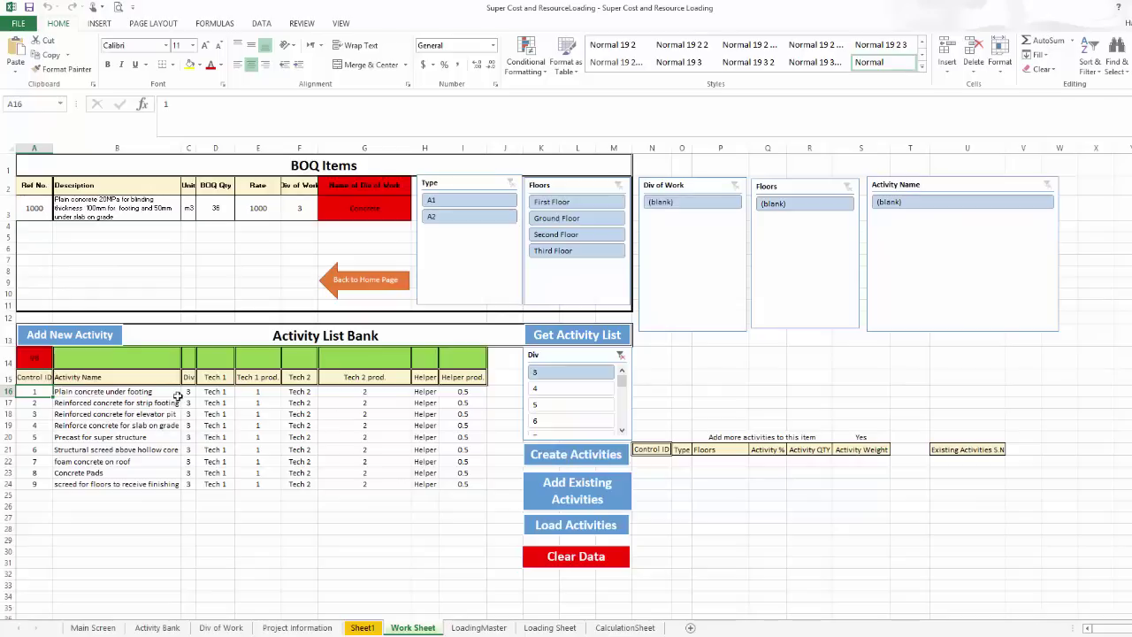
pyautogui.click(428, 415)
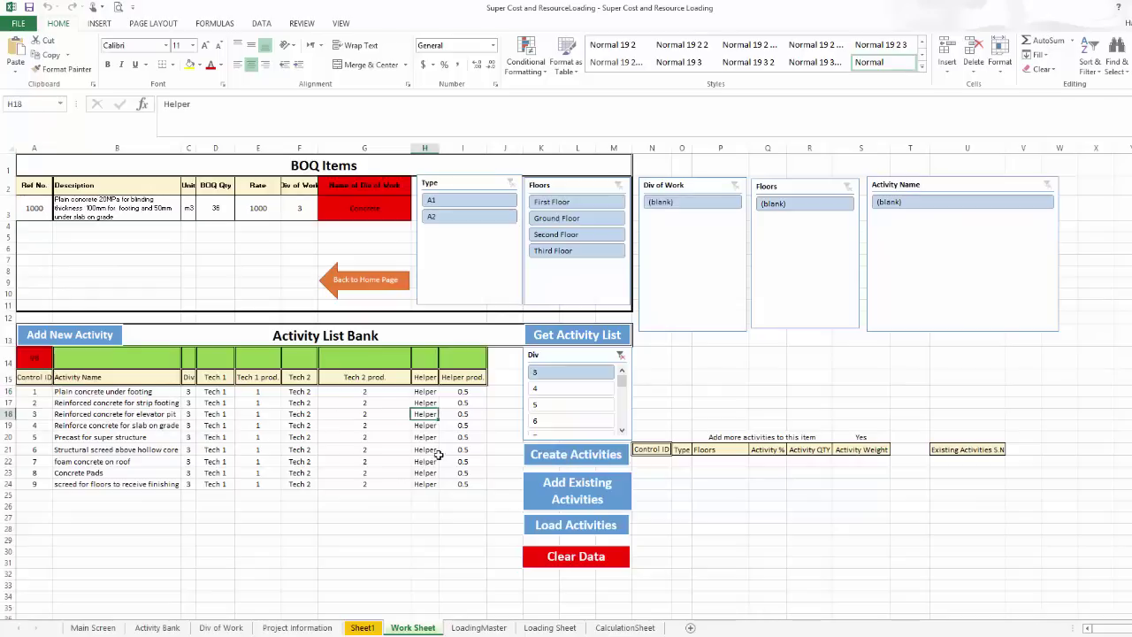
# Step: Create activities from control ID 1, Plain concrete under footing, for all types and floors
pyautogui.click(582, 456)
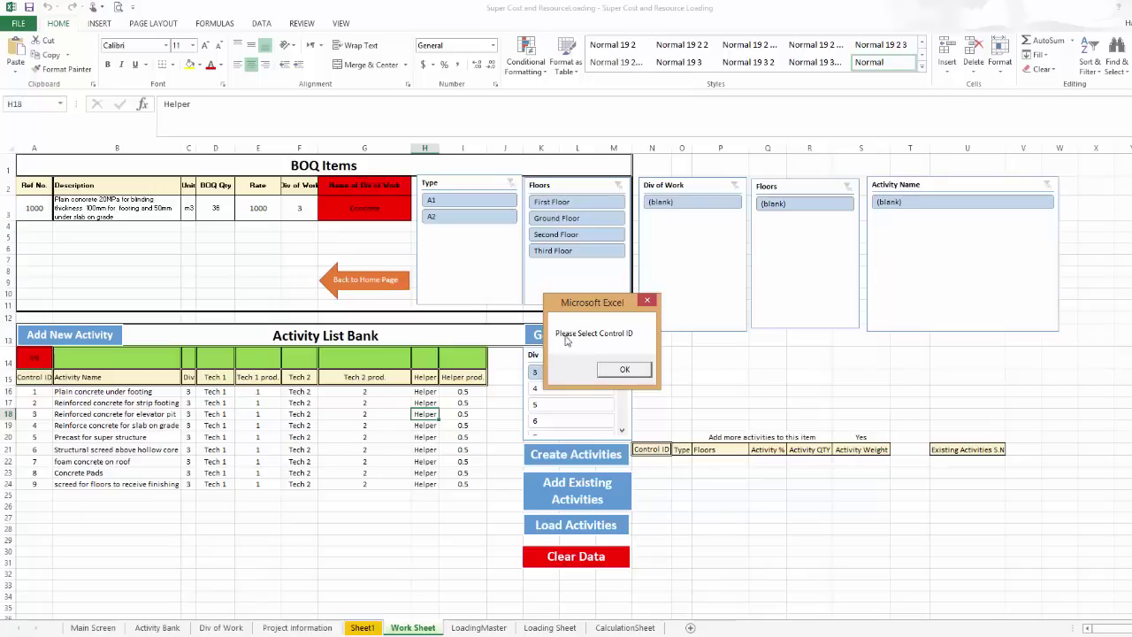
pyautogui.click(625, 369)
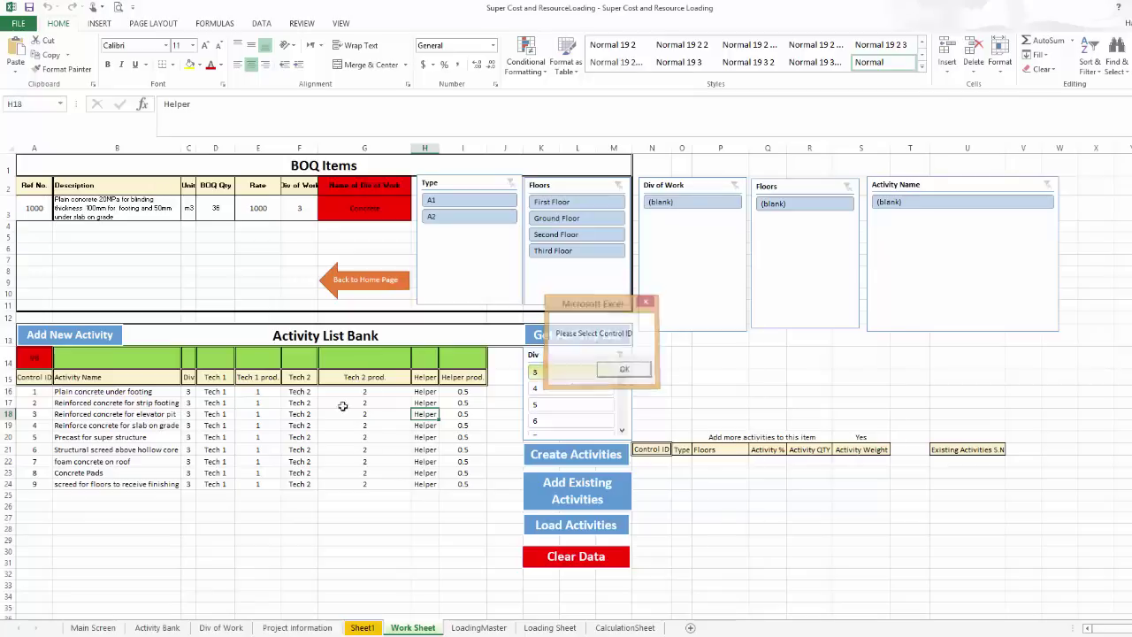
pyautogui.click(36, 392)
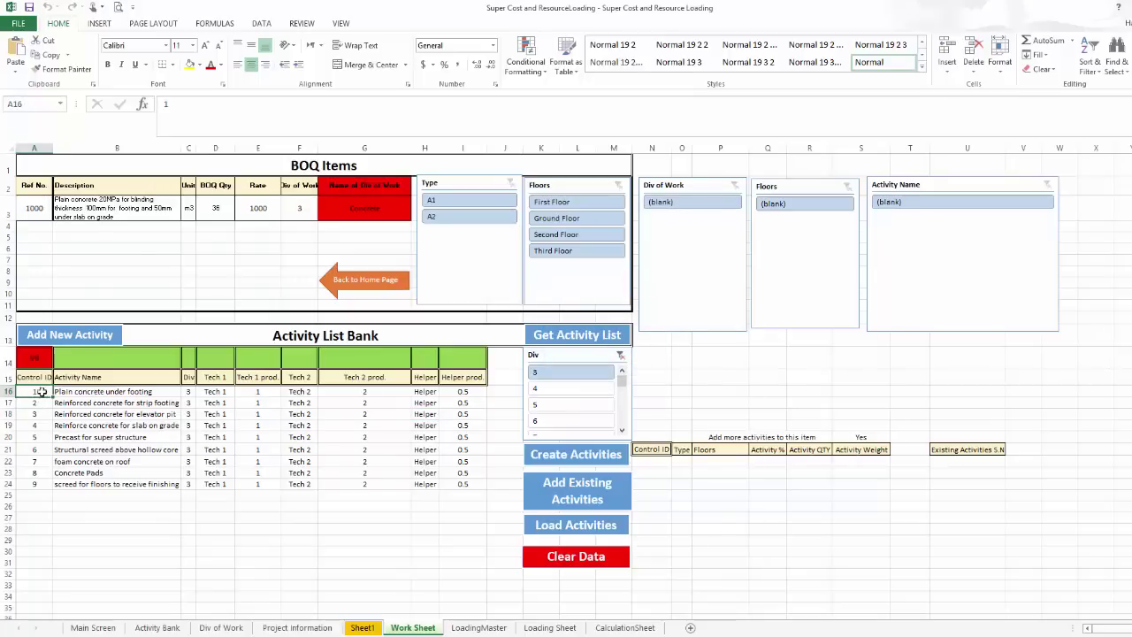
pyautogui.click(574, 456)
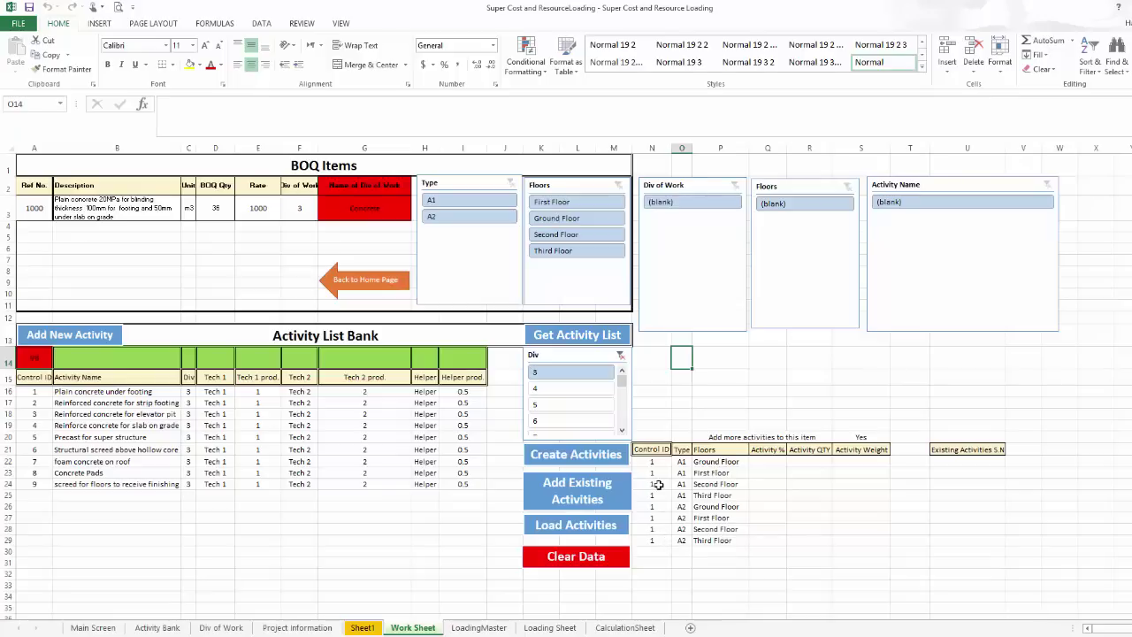
# Step: Filter the BOQ item's type to A1 and its floors to First Floor, Ground Floor and Second Floor
pyautogui.click(460, 203)
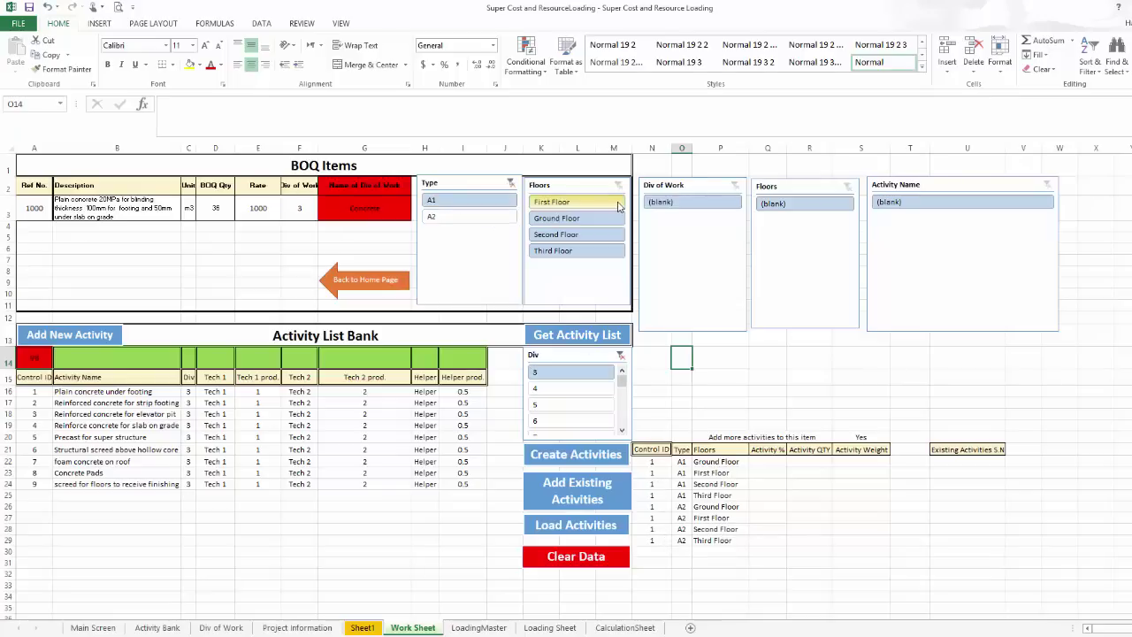
pyautogui.click(584, 203)
pyautogui.moveTo(586, 202); pyautogui.dragTo(836, 335)
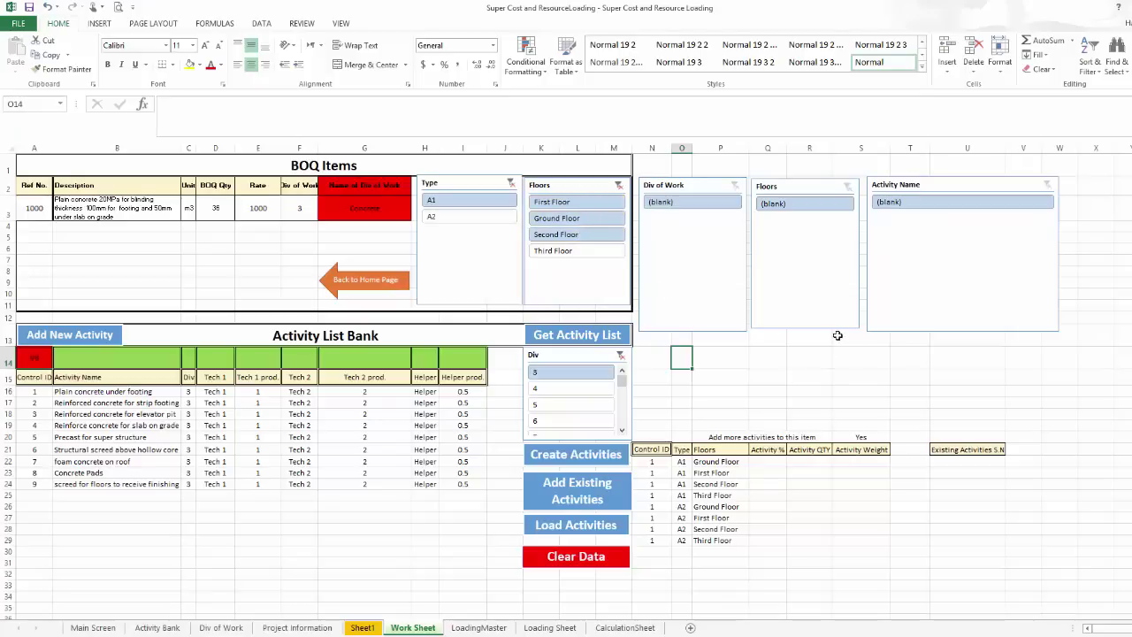
# Step: Add activities from control ID 1 to the current list for type A1 and the three filtered floors
pyautogui.click(574, 455)
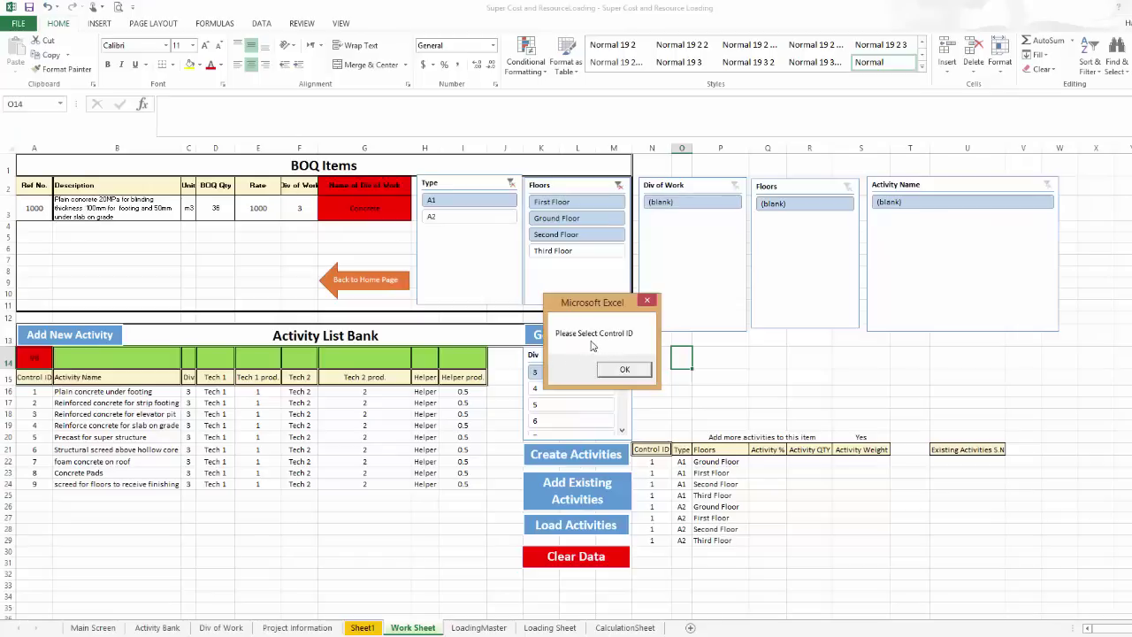
pyautogui.click(630, 368)
pyautogui.click(50, 392)
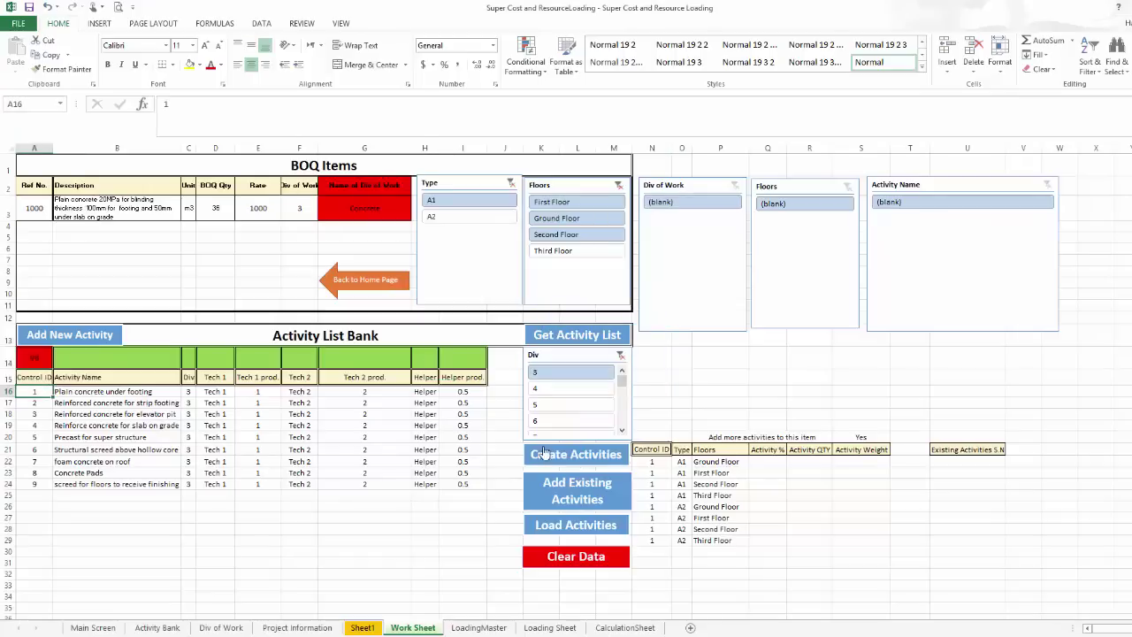
pyautogui.click(585, 455)
# Step: Set adding more activities to this item to No, recreate the control ID 1 activities, and check their floors
pyautogui.click(896, 437)
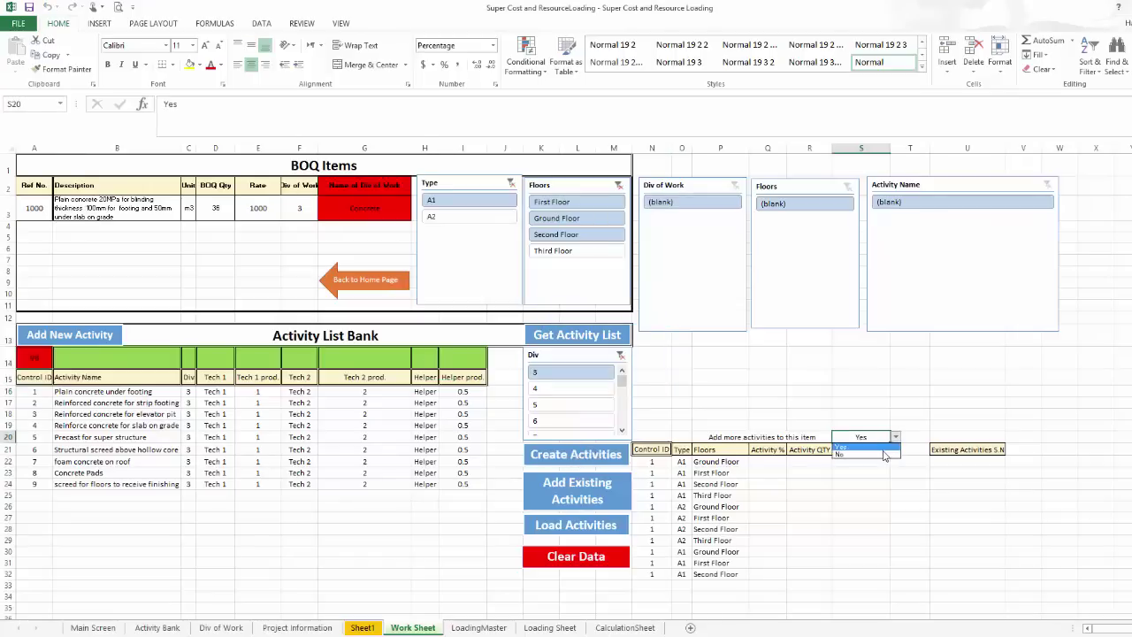
pyautogui.click(874, 461)
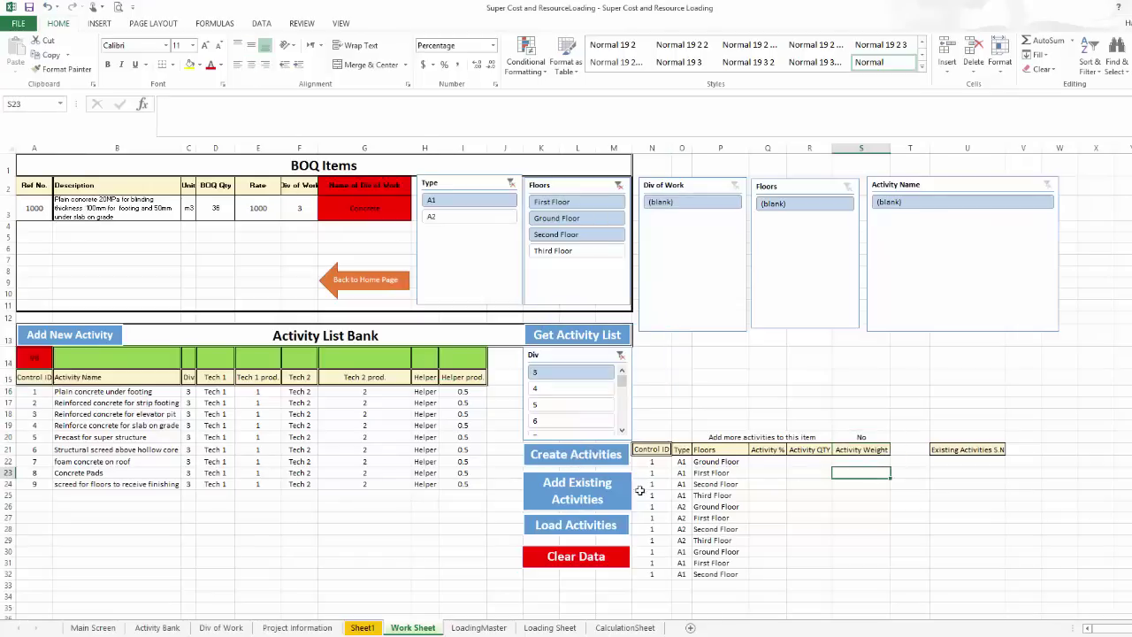
pyautogui.click(553, 458)
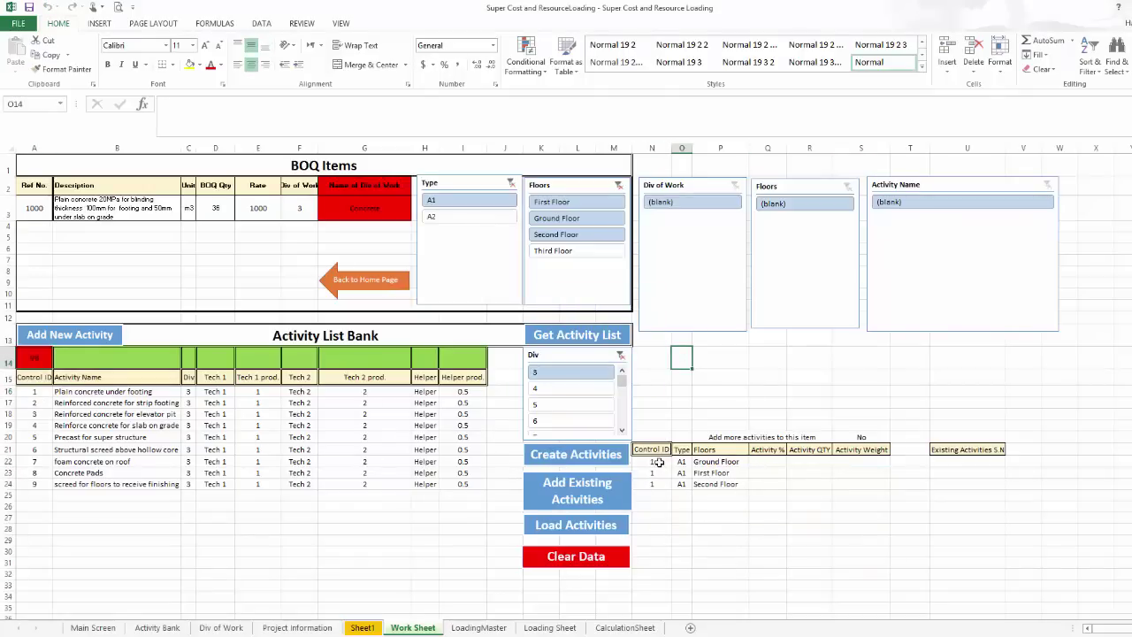
pyautogui.click(713, 461)
pyautogui.click(718, 472)
pyautogui.click(721, 485)
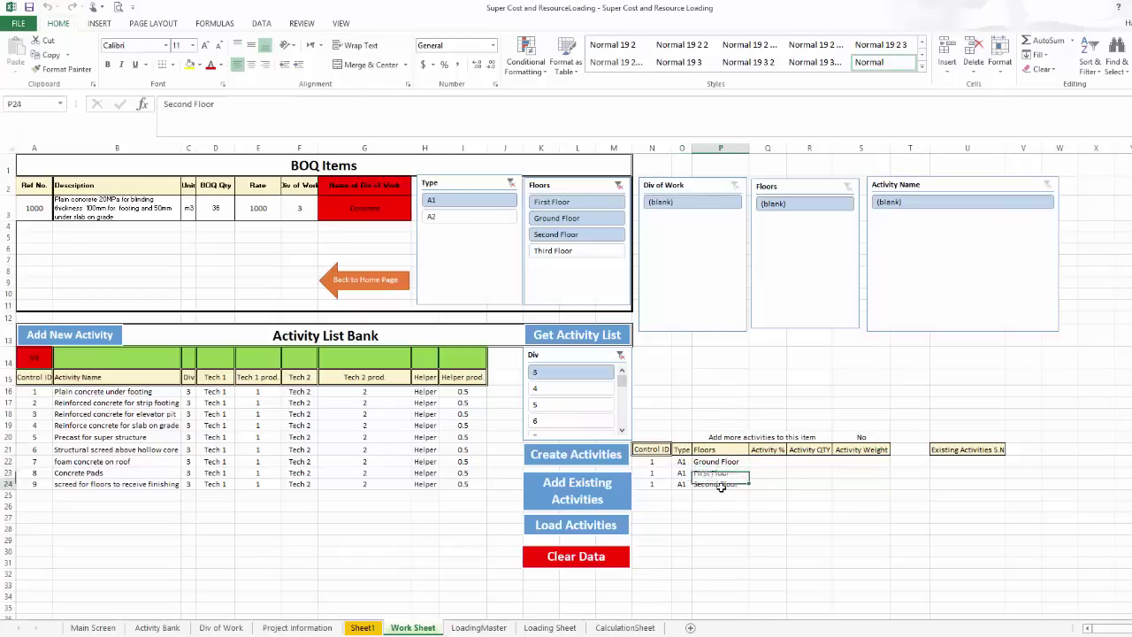
# Step: Set Activity % to 25% for the Ground, First and Second Floor activities and try to load them
pyautogui.click(768, 461)
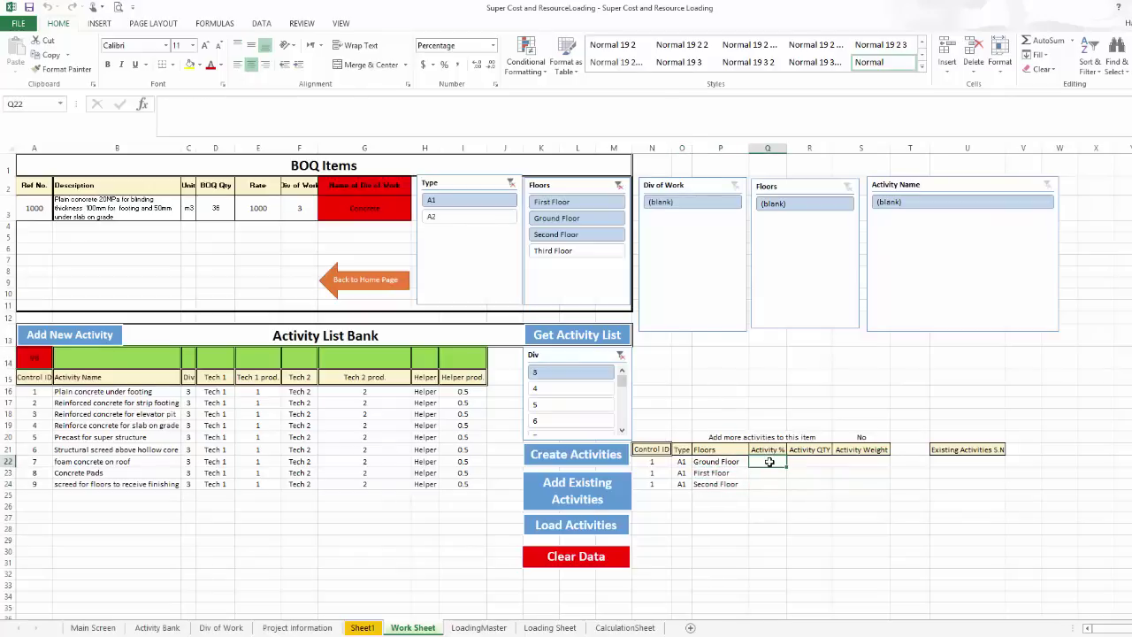
pyautogui.click(810, 460)
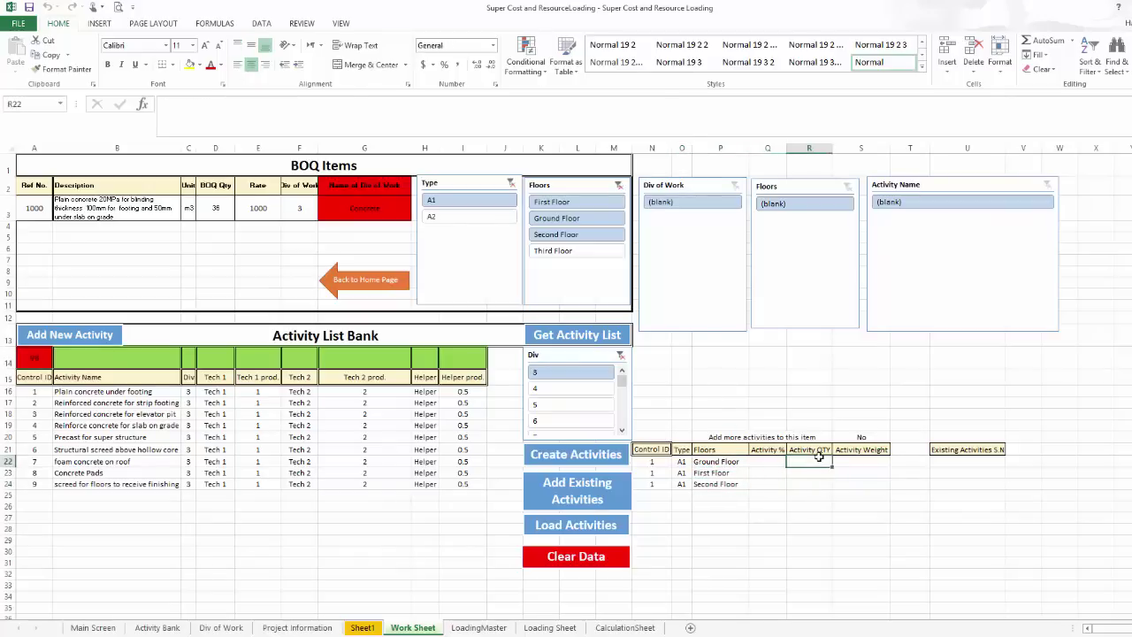
pyautogui.click(769, 461)
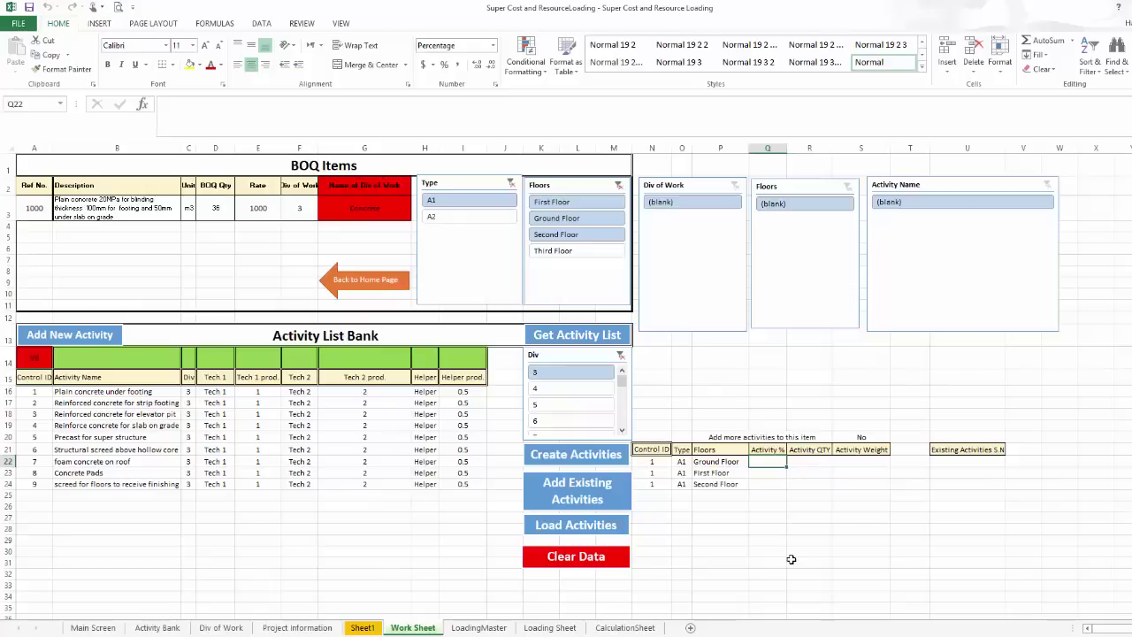
pyautogui.write('25')
pyautogui.press('Return')
pyautogui.write('25')
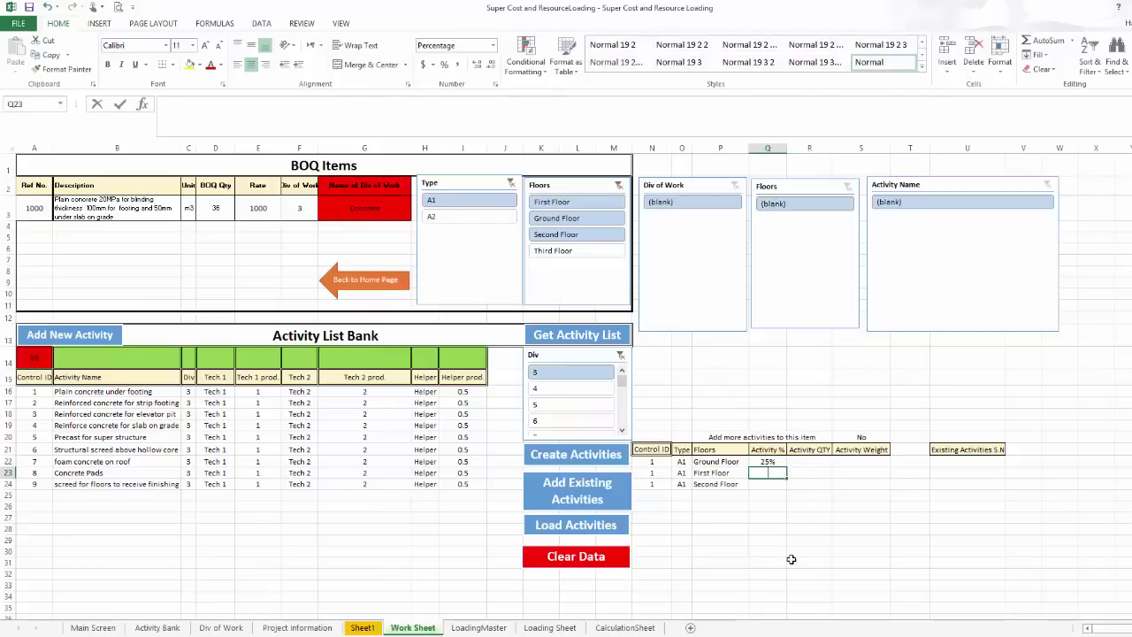
pyautogui.press('Return')
pyautogui.write('25')
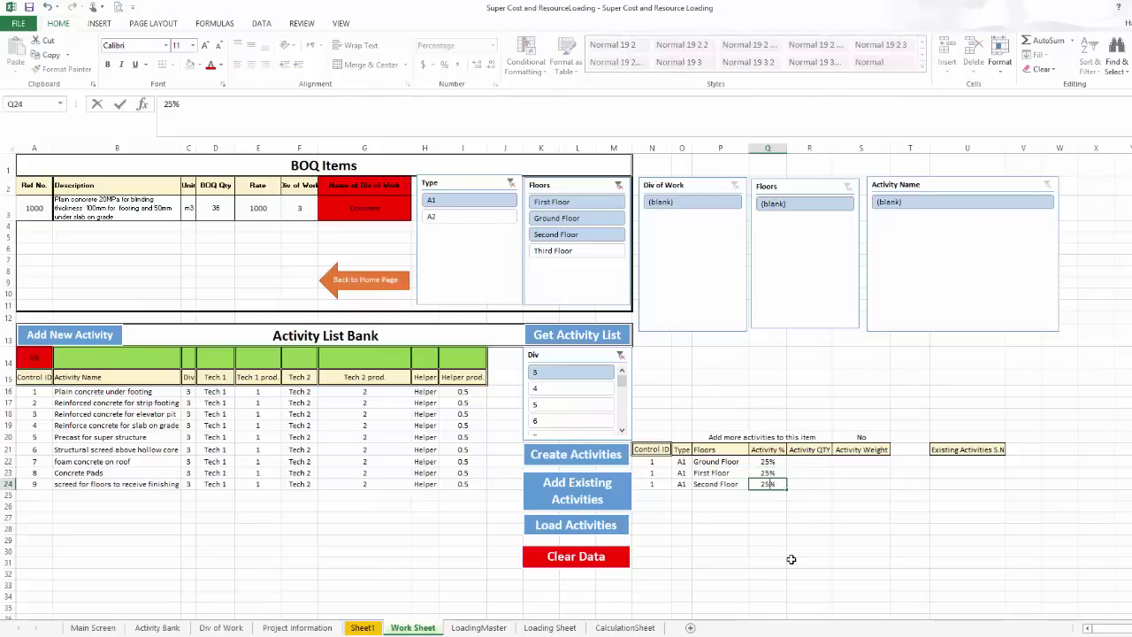
pyautogui.press('Return')
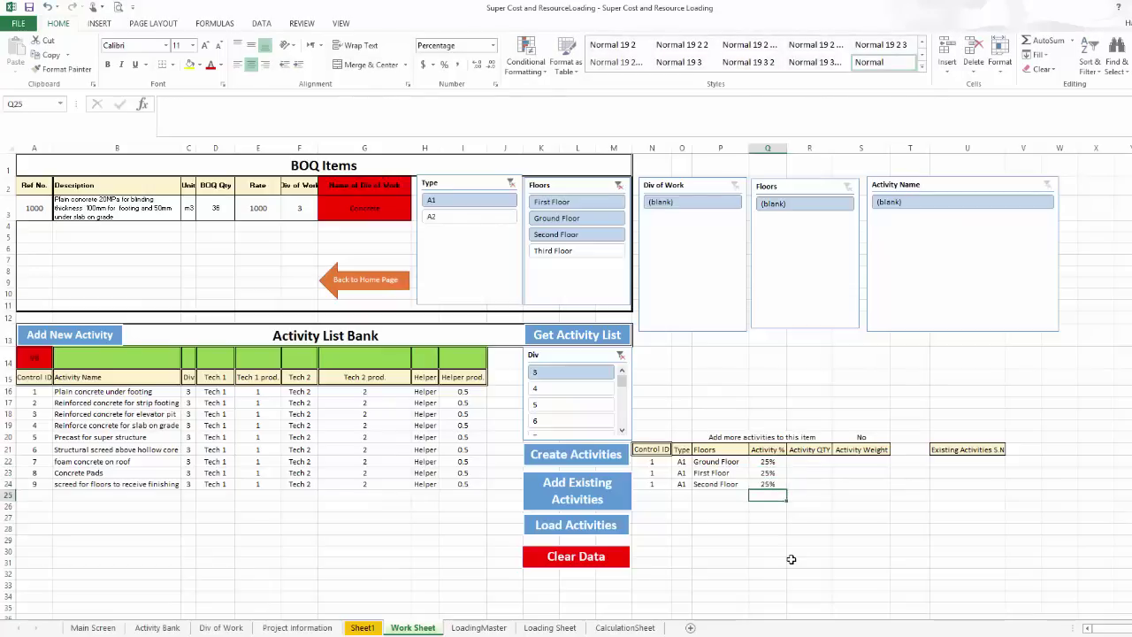
pyautogui.click(597, 526)
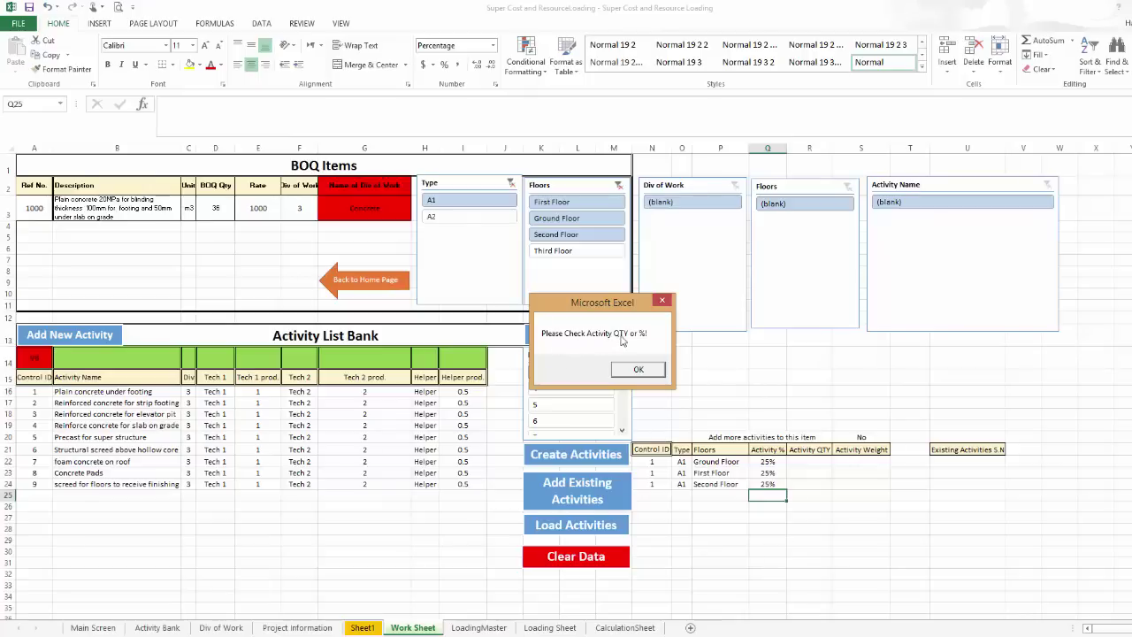
pyautogui.click(638, 369)
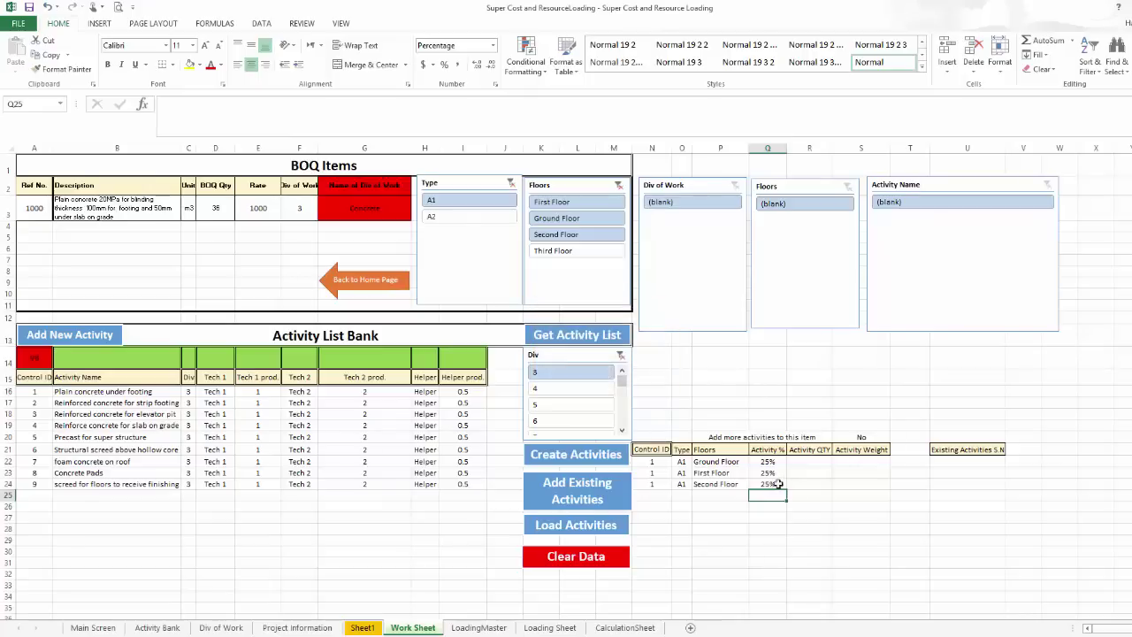
# Step: Set the Second Floor's Activity % to 50% and load the activities
pyautogui.moveTo(767, 461); pyautogui.dragTo(766, 484)
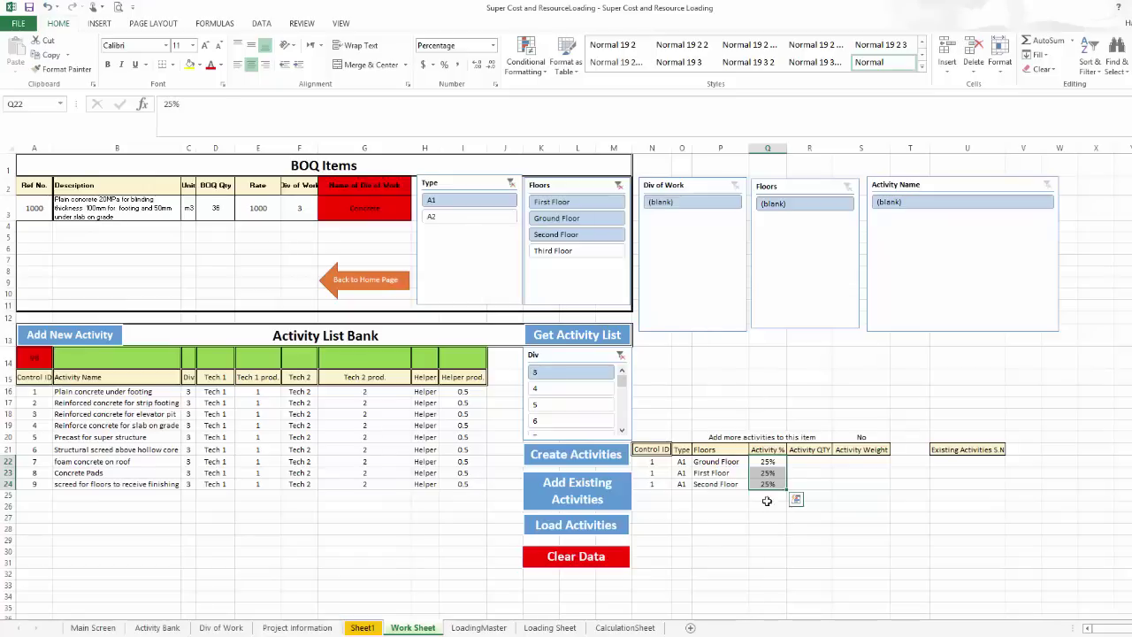
pyautogui.click(767, 484)
pyautogui.write('50')
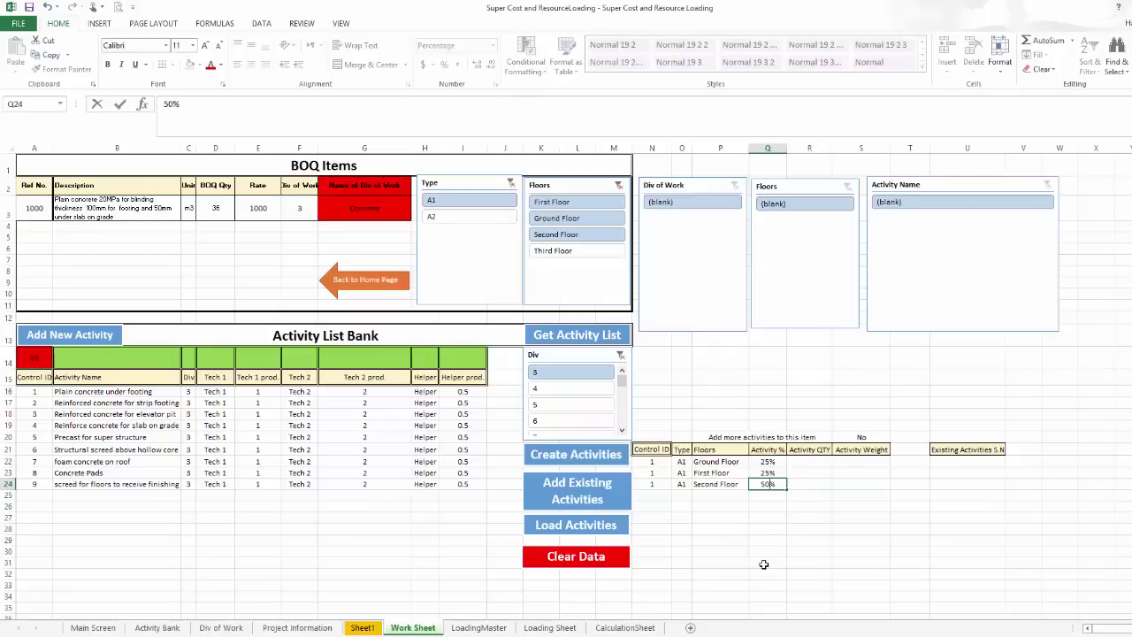
pyautogui.press('Return')
pyautogui.moveTo(766, 461); pyautogui.dragTo(776, 488)
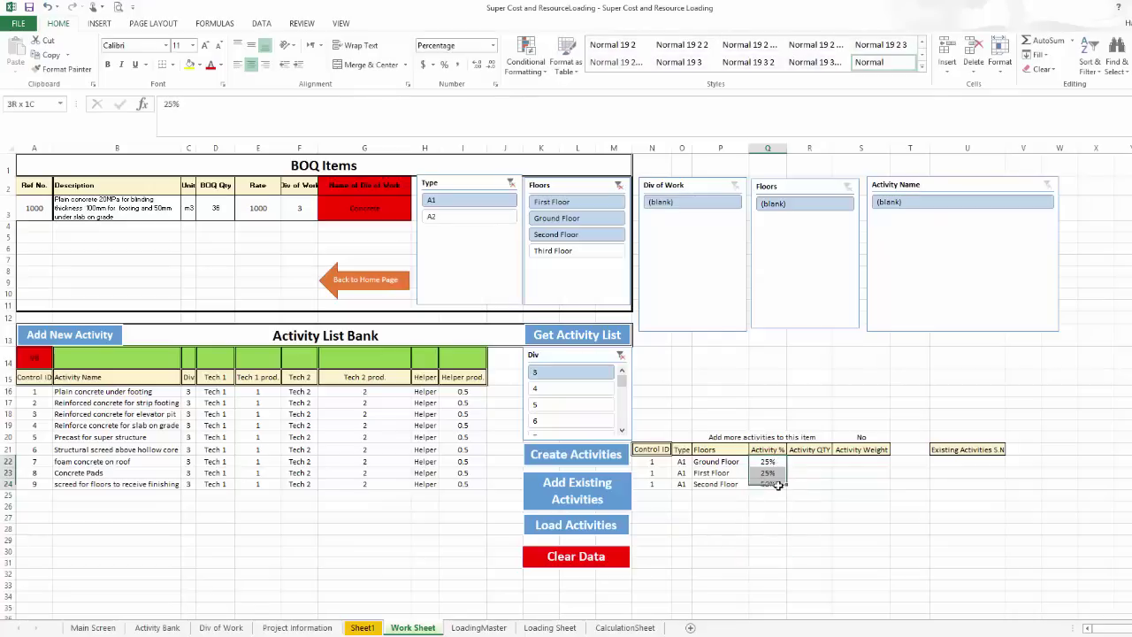
pyautogui.click(720, 551)
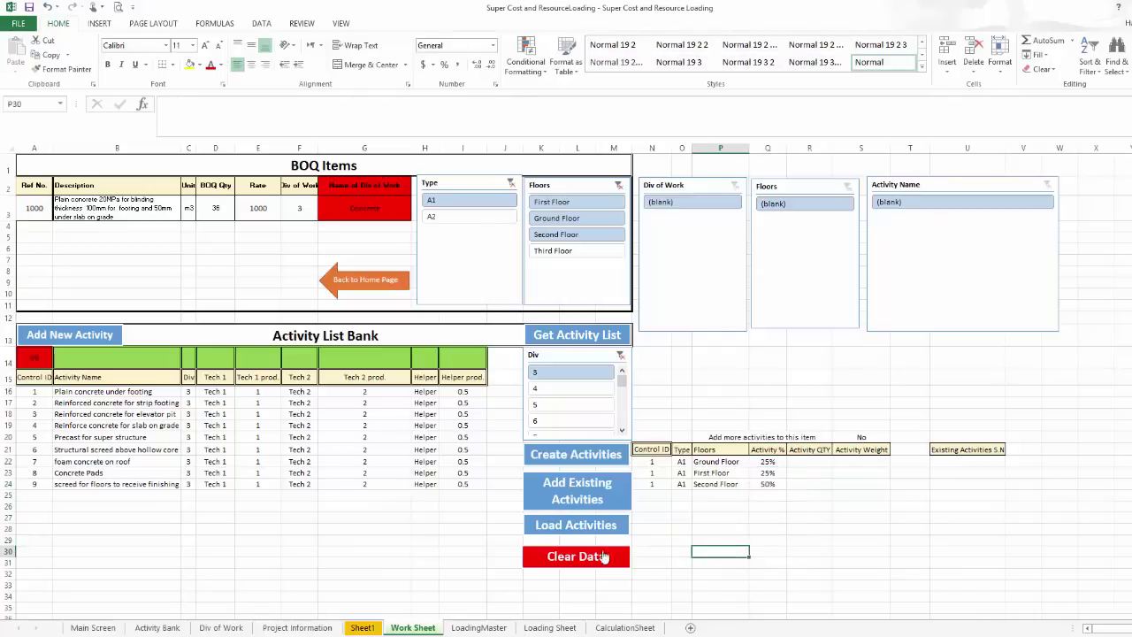
pyautogui.click(577, 527)
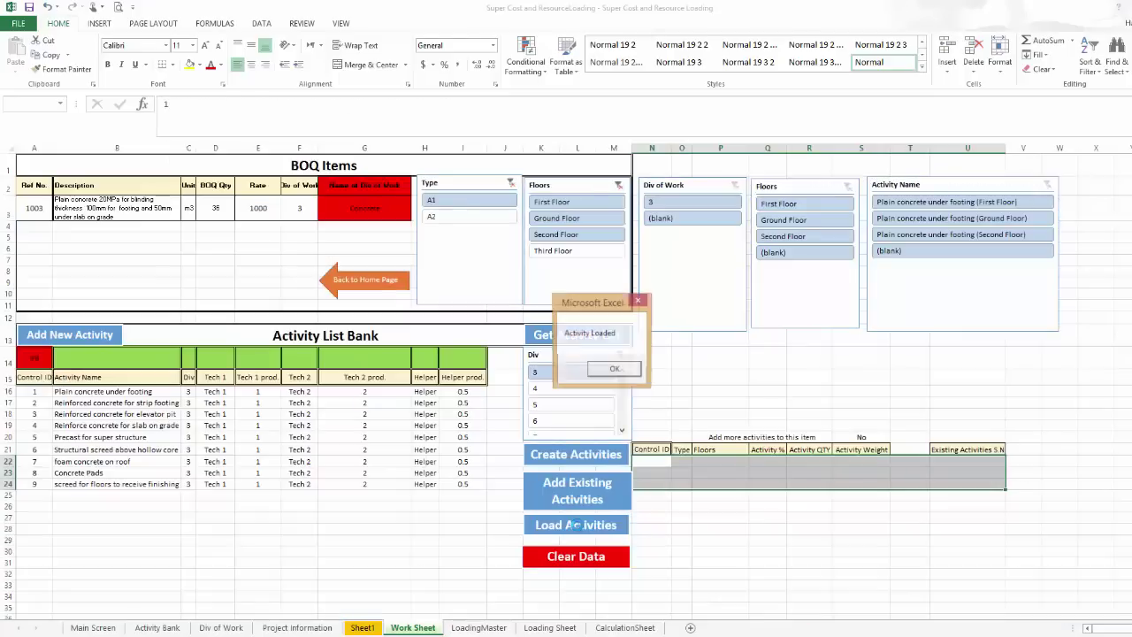
pyautogui.click(614, 370)
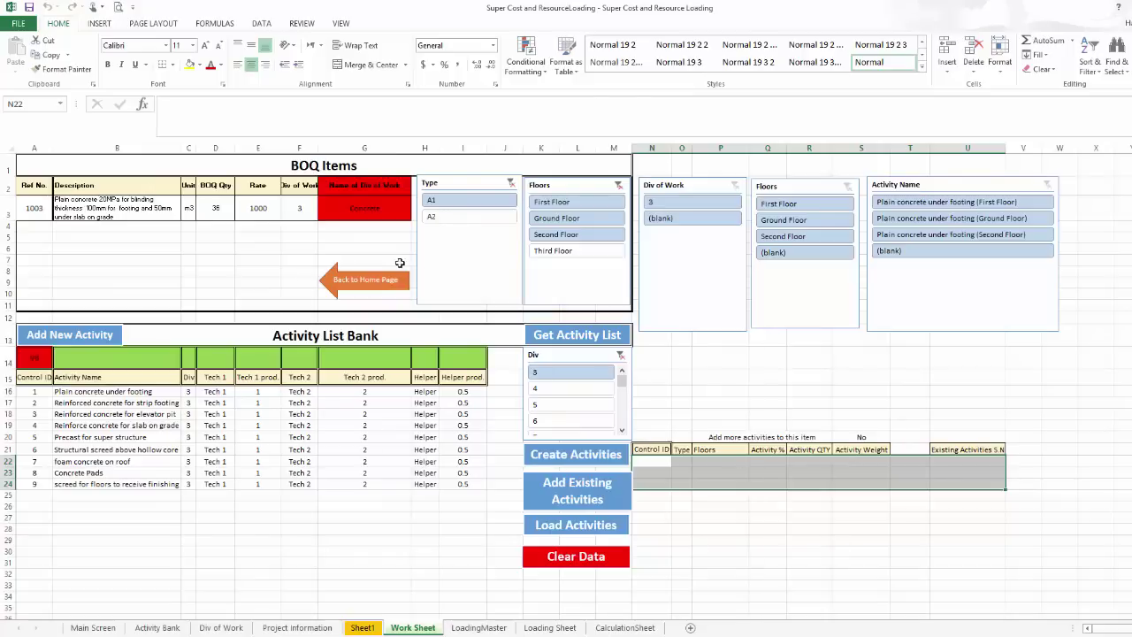
# Step: Review the next BOQ item and filter the loaded activities to division 3, Ground Floor, and Plain concrete under footing (Ground Floor)
pyautogui.moveTo(78, 209); pyautogui.dragTo(297, 209)
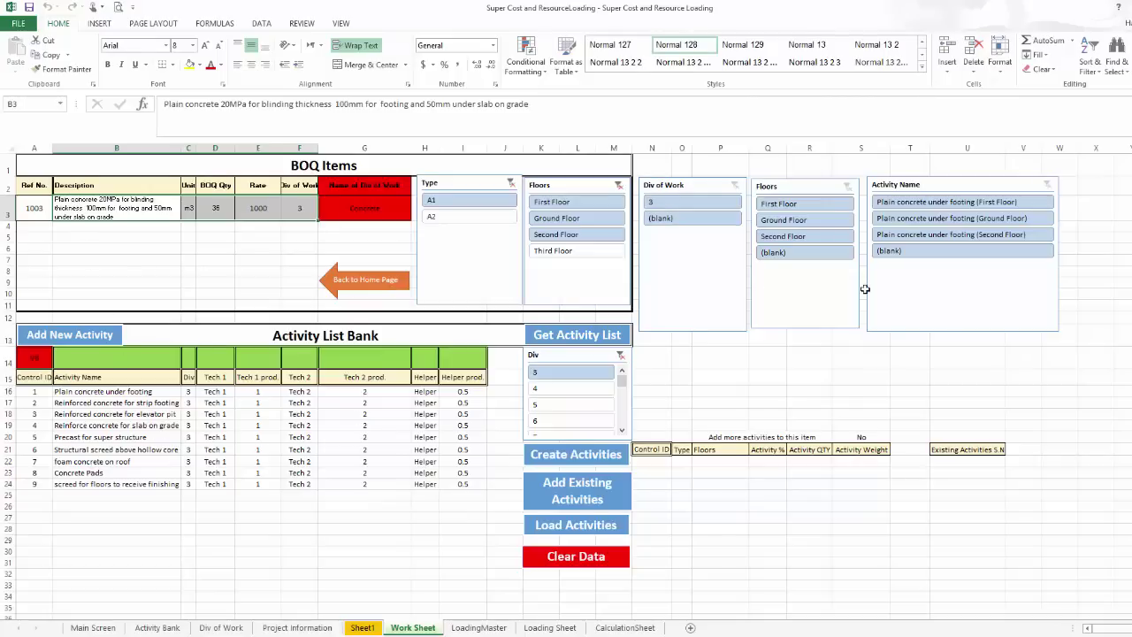
pyautogui.click(669, 205)
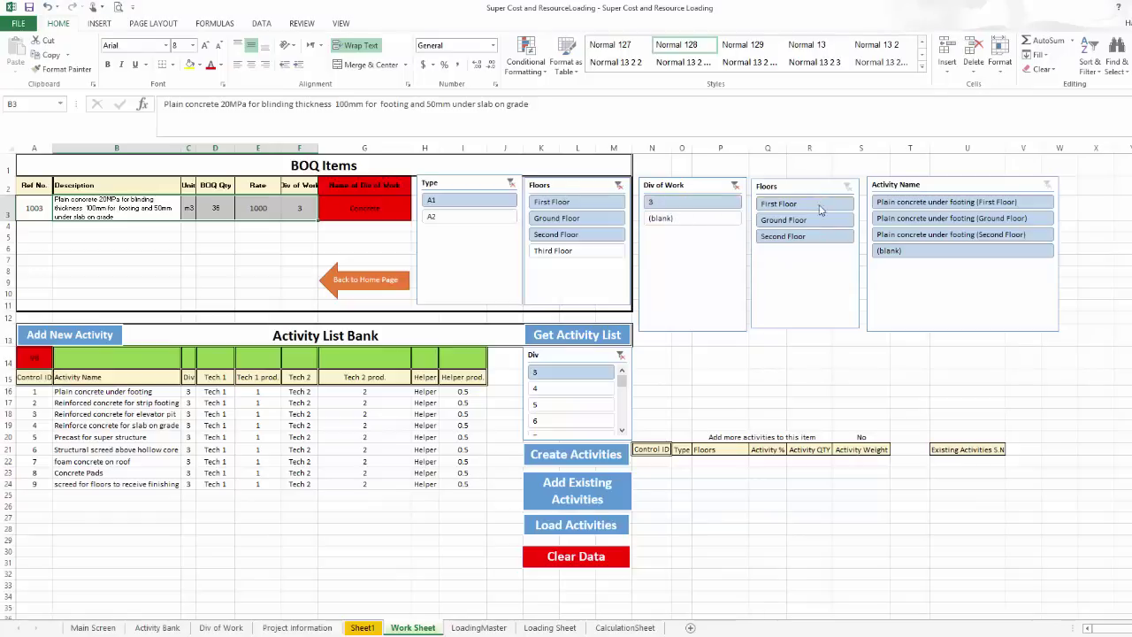
pyautogui.click(783, 219)
pyautogui.click(943, 209)
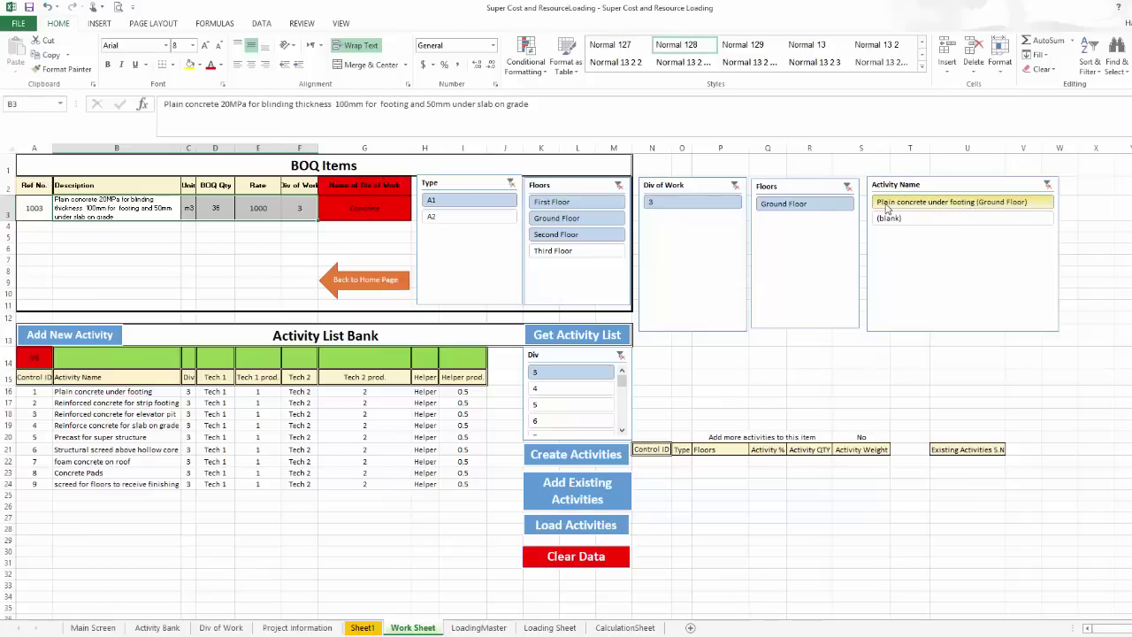
# Step: Add the filtered existing Ground Floor activity GF-3-101 to the current BOQ item and check its entry
pyautogui.click(569, 489)
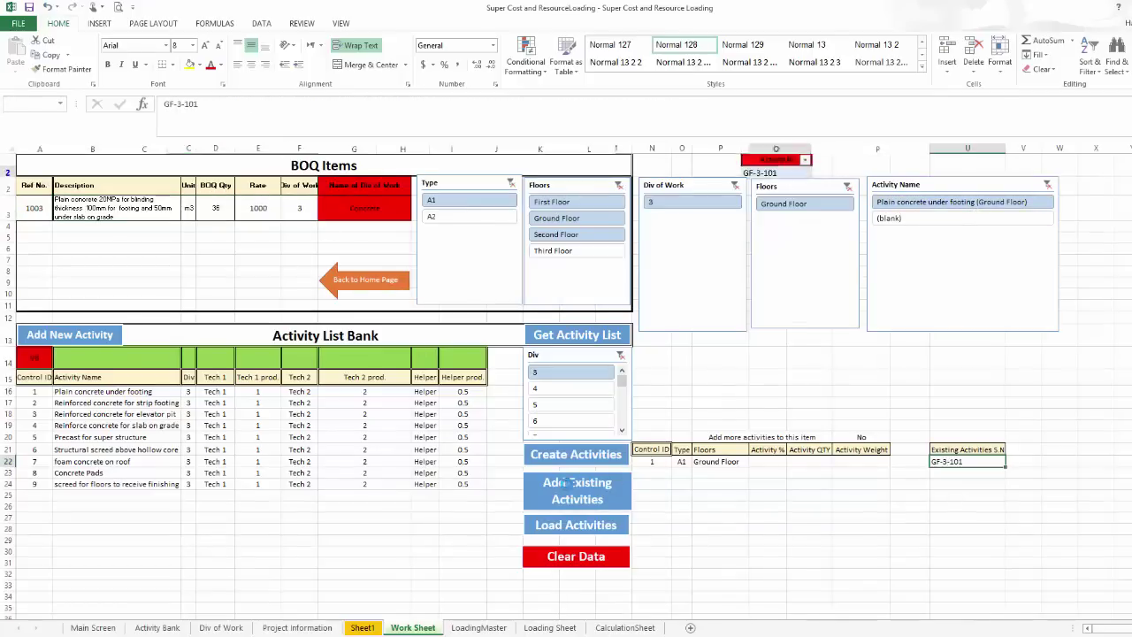
pyautogui.click(651, 461)
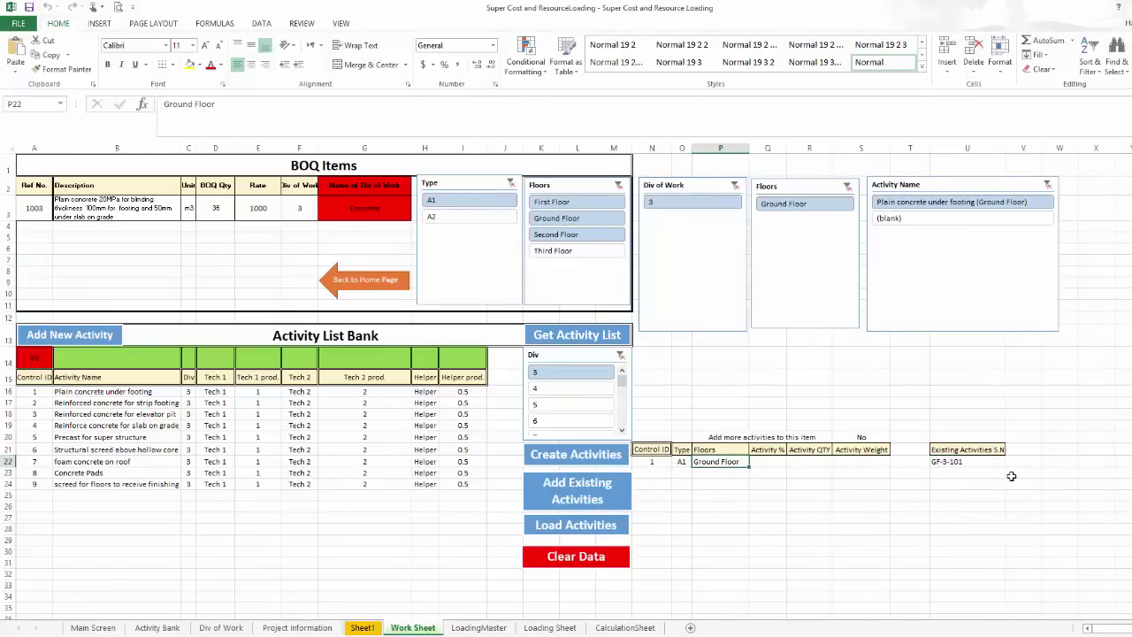
pyautogui.click(973, 461)
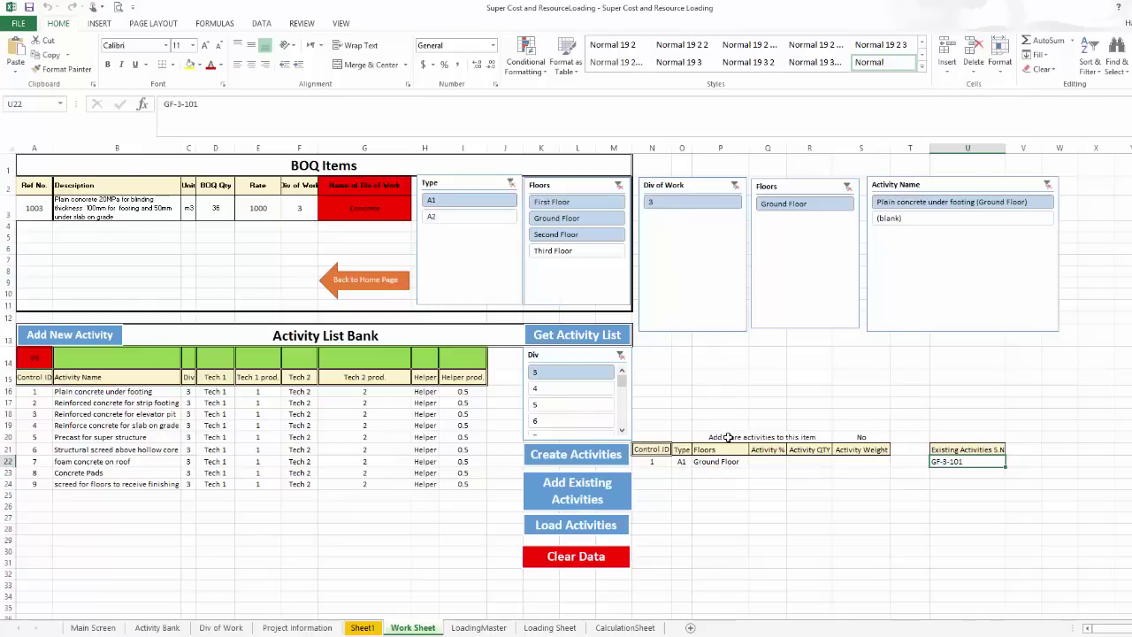
# Step: Set adding more activities to this item to Yes and create the control ID 2 activity for the First Floor only
pyautogui.click(759, 437)
pyautogui.click(862, 437)
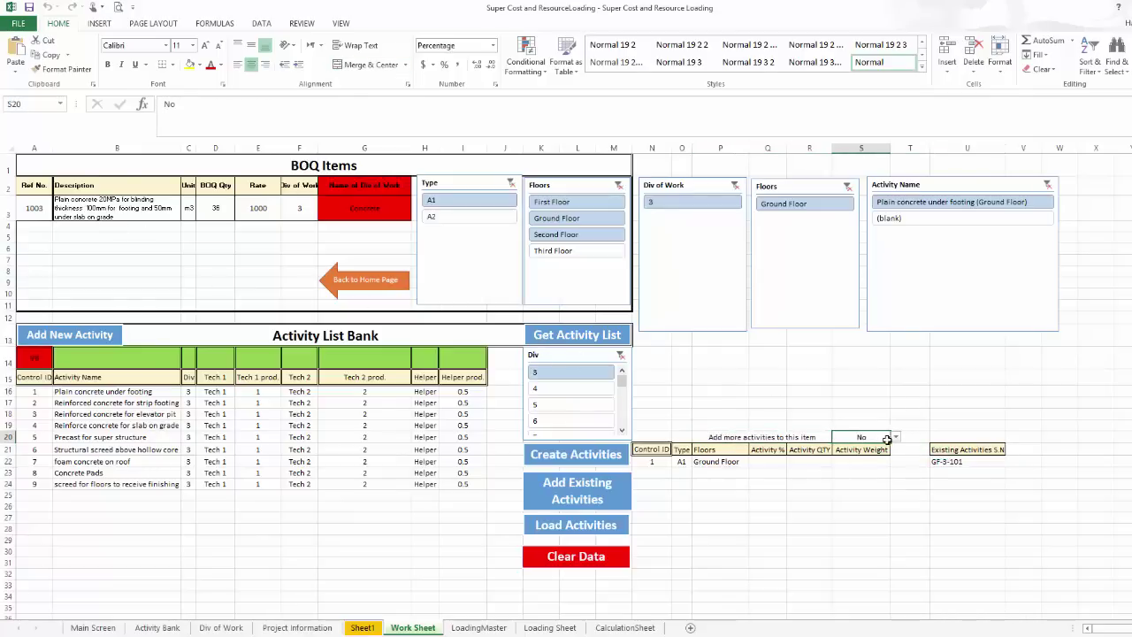
pyautogui.click(895, 437)
pyautogui.click(842, 446)
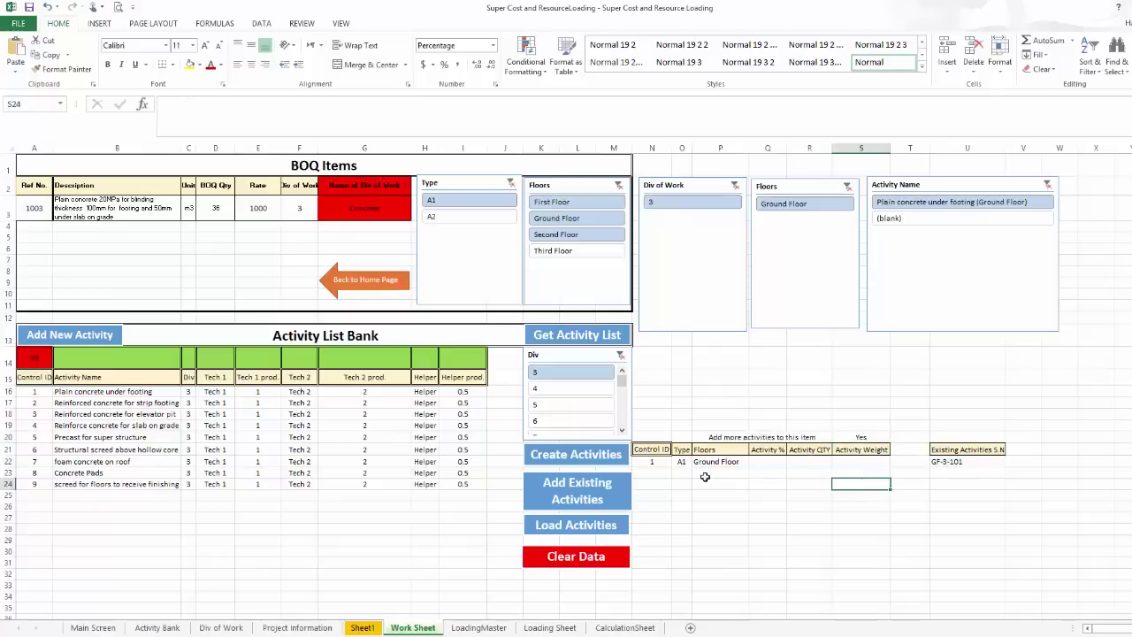
pyautogui.click(559, 201)
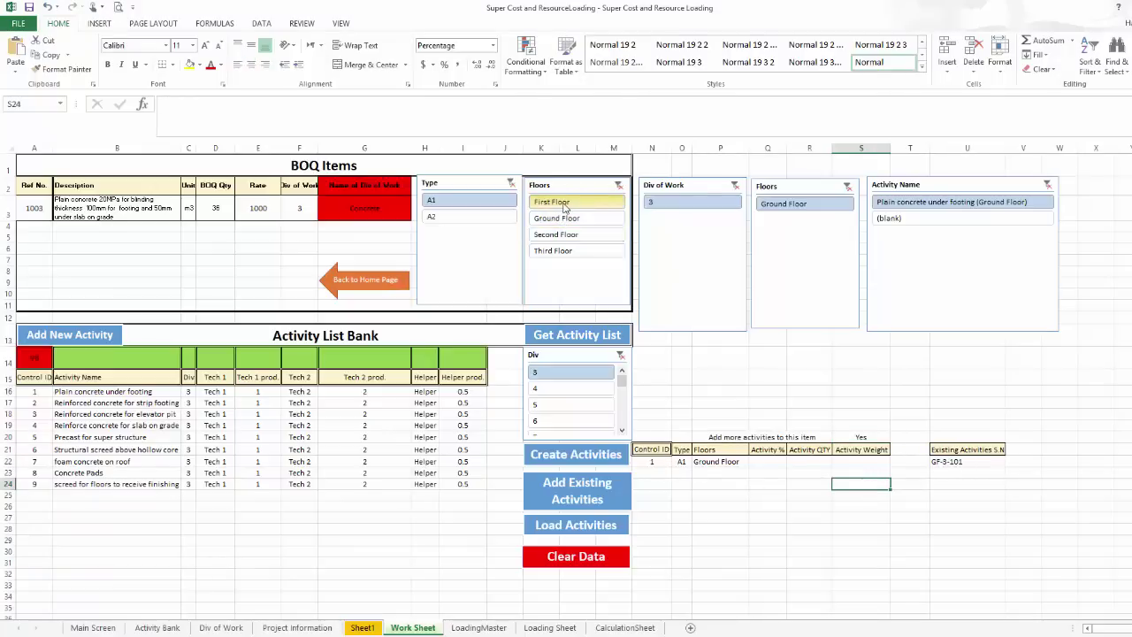
pyautogui.click(35, 403)
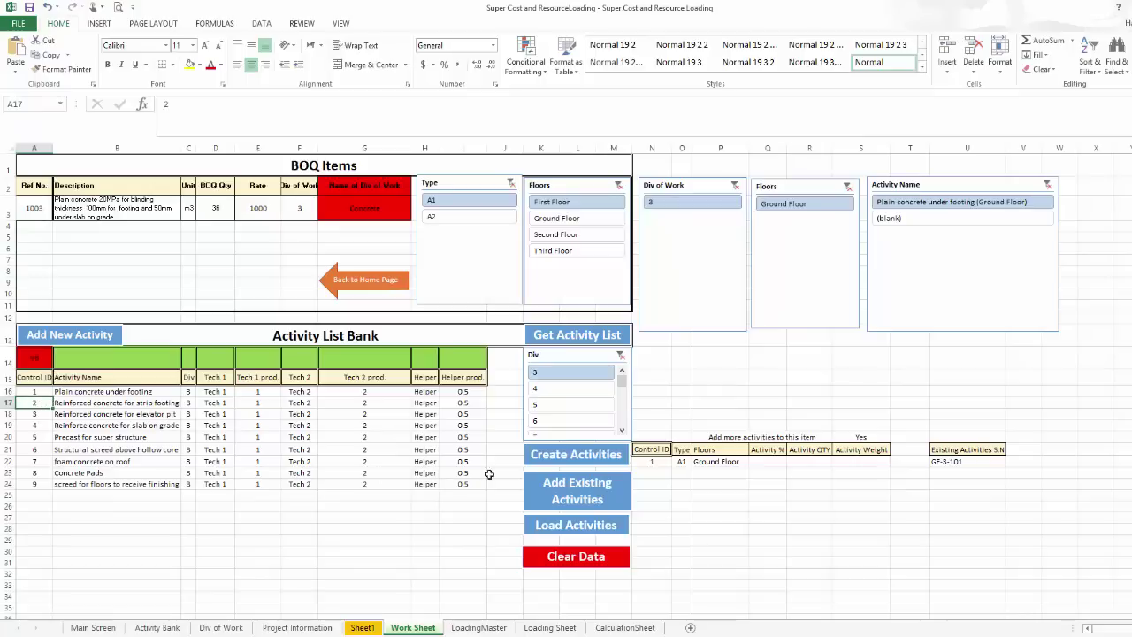
pyautogui.click(597, 456)
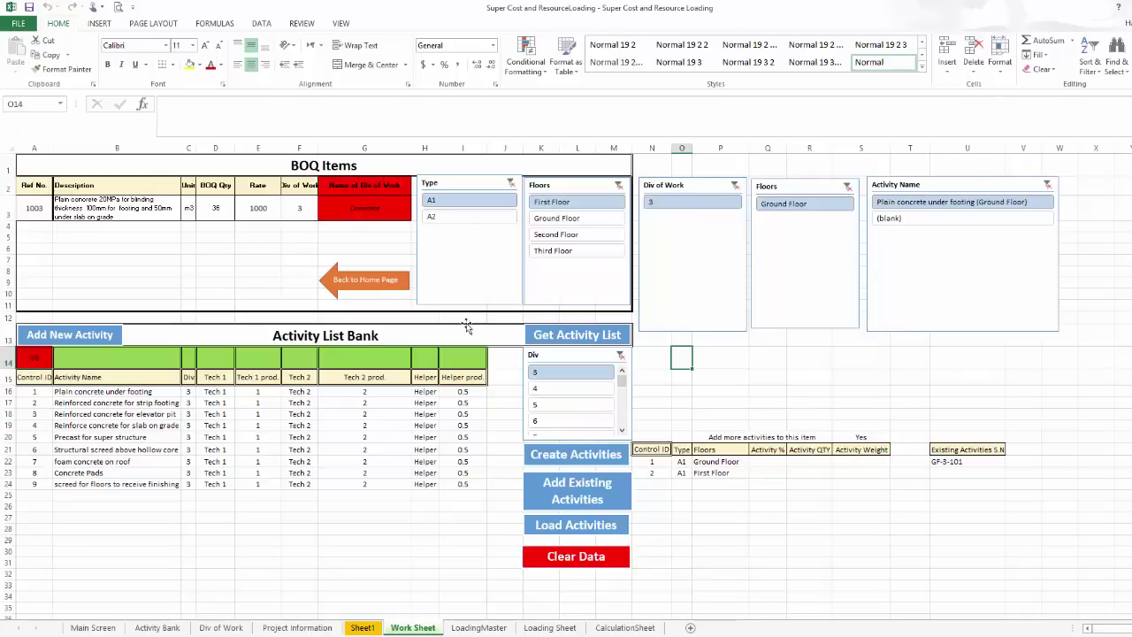
# Step: Set Activity % to 50% for both the Ground Floor and First Floor activities and load them
pyautogui.click(771, 461)
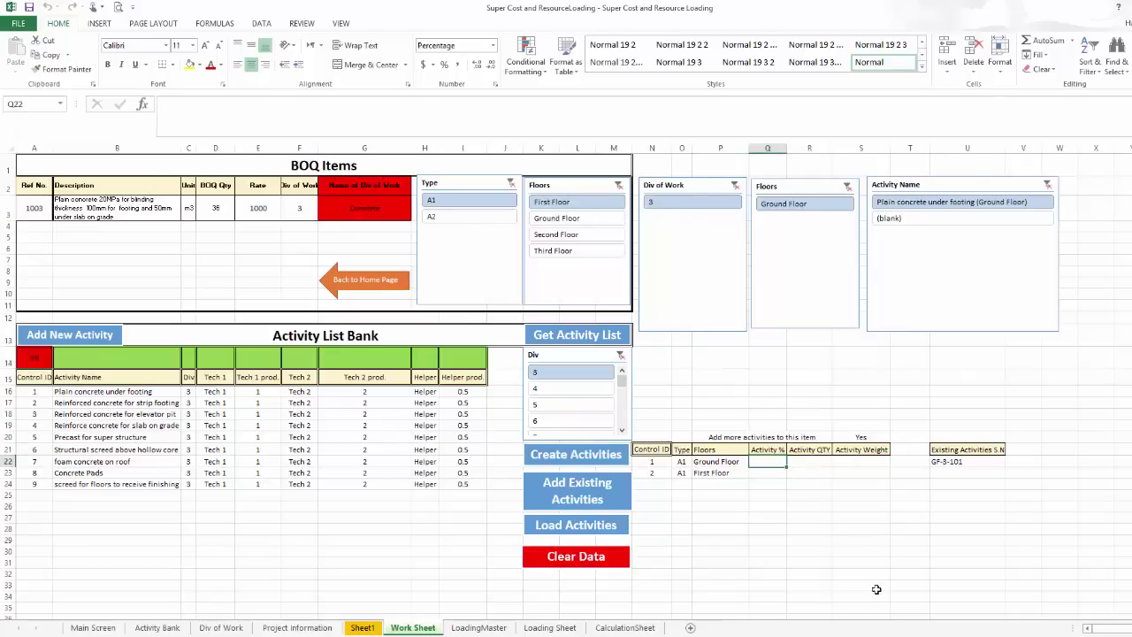
pyautogui.write('50')
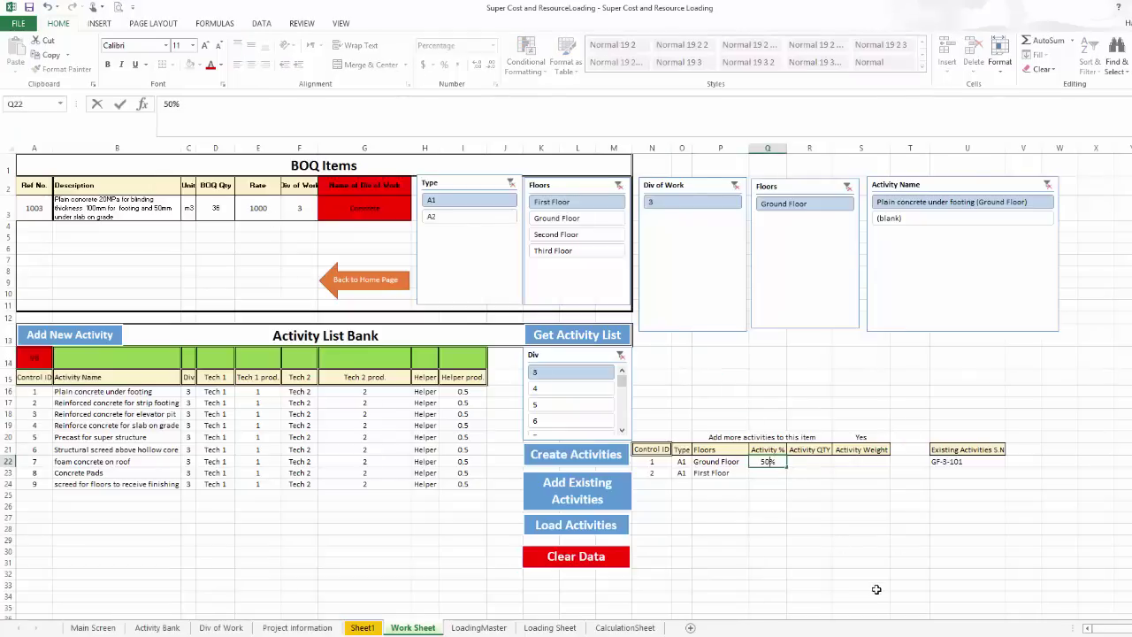
pyautogui.press('Return')
pyautogui.write('50')
pyautogui.press('Return')
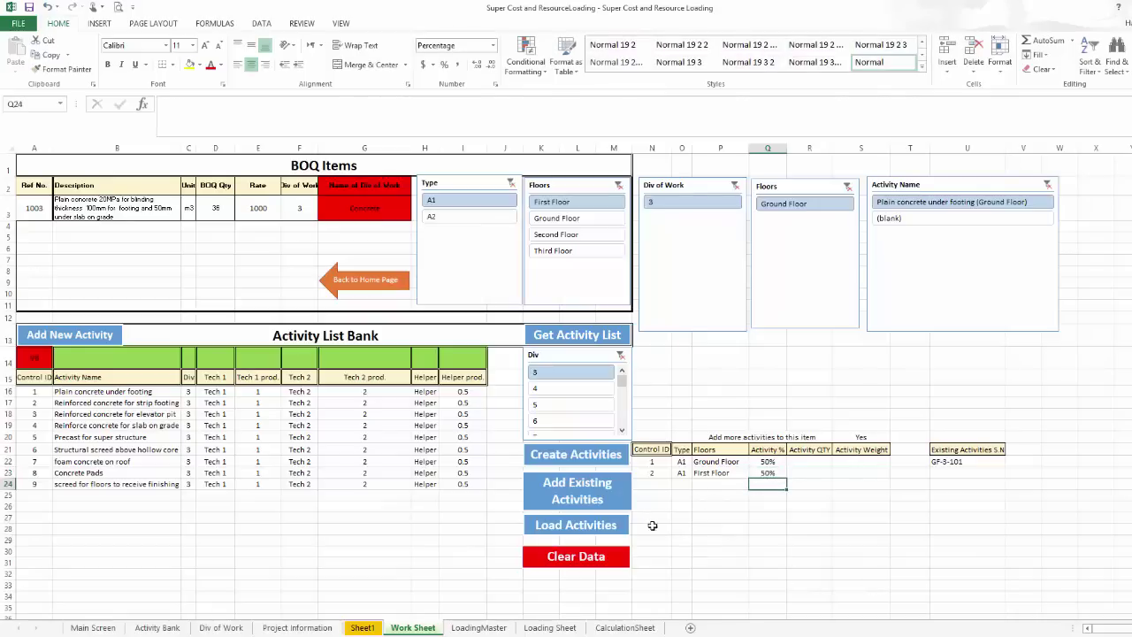
pyautogui.click(597, 525)
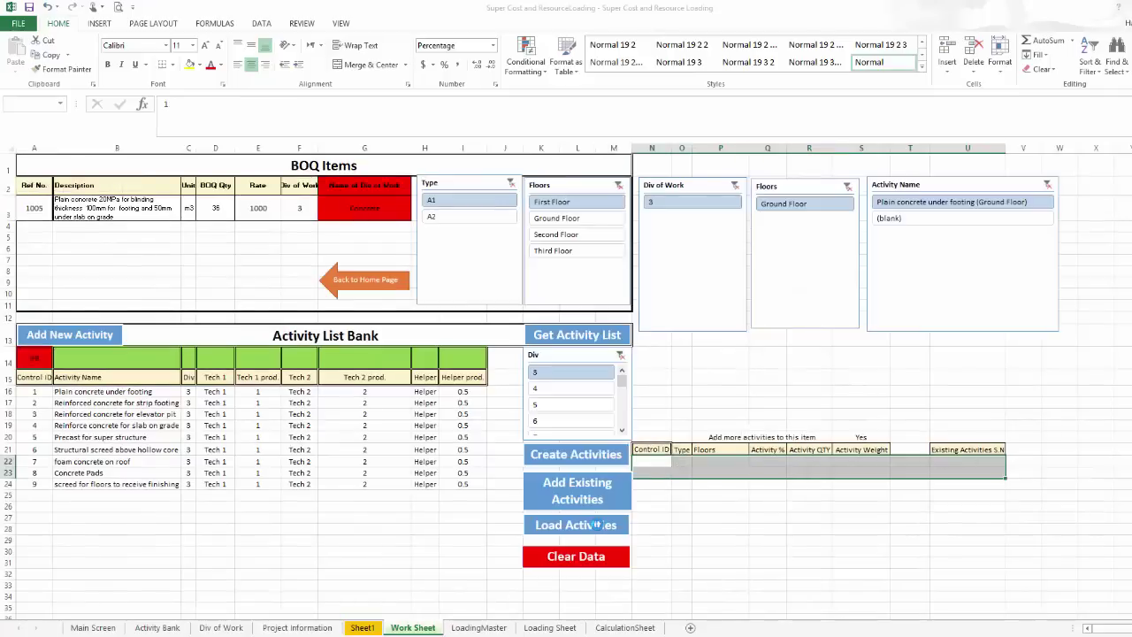
# Step: Review the next BOQ item's description, quantity, rate and division of work
pyautogui.click(610, 371)
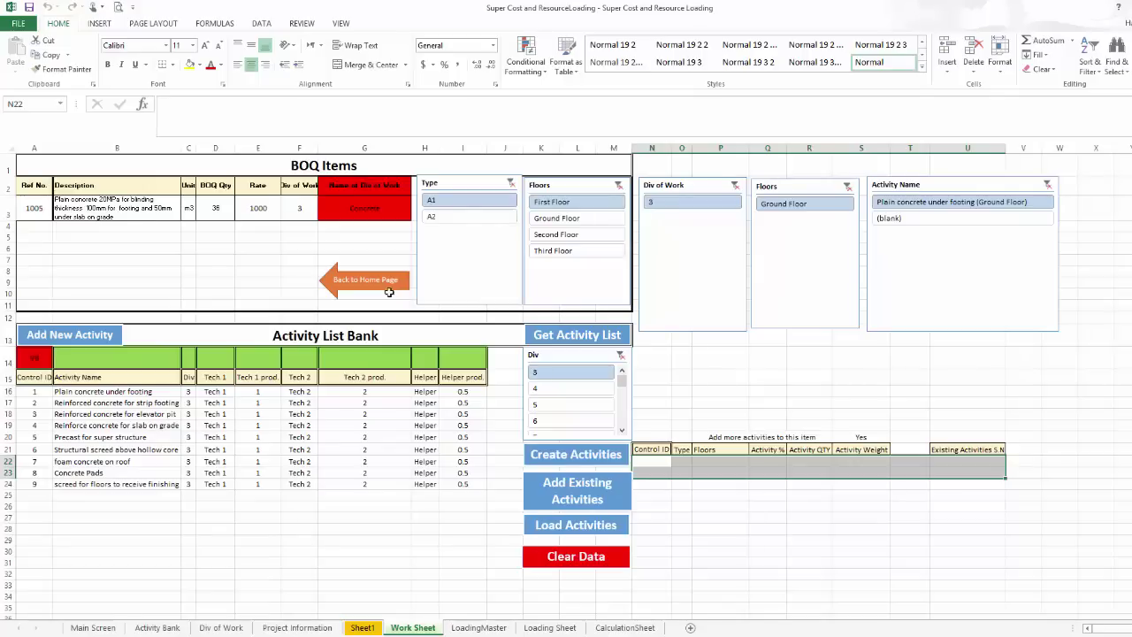
pyautogui.click(94, 214)
pyautogui.moveTo(206, 209); pyautogui.dragTo(294, 206)
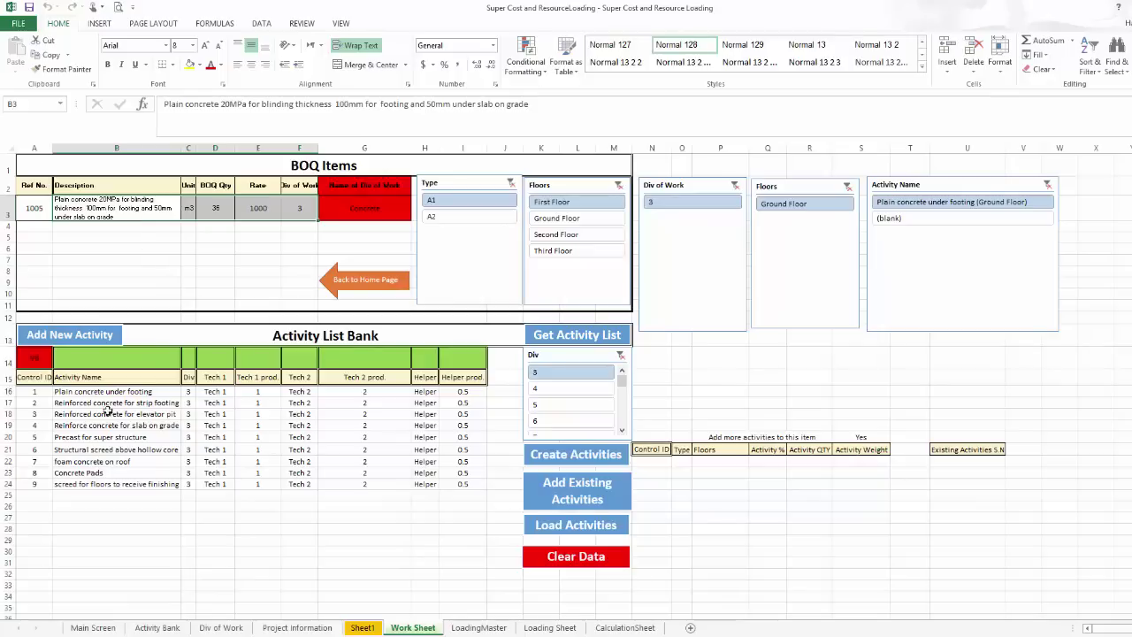
# Step: Clear the division, type, floor and activity name filters for both the activity bank and the loaded activities
pyautogui.click(620, 356)
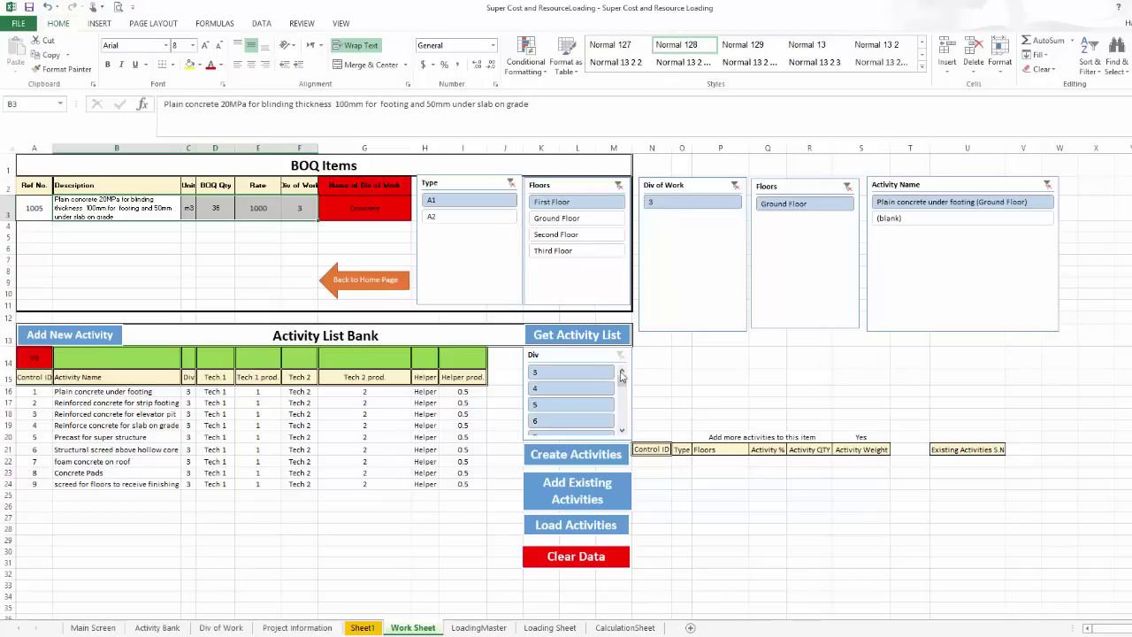
pyautogui.click(40, 403)
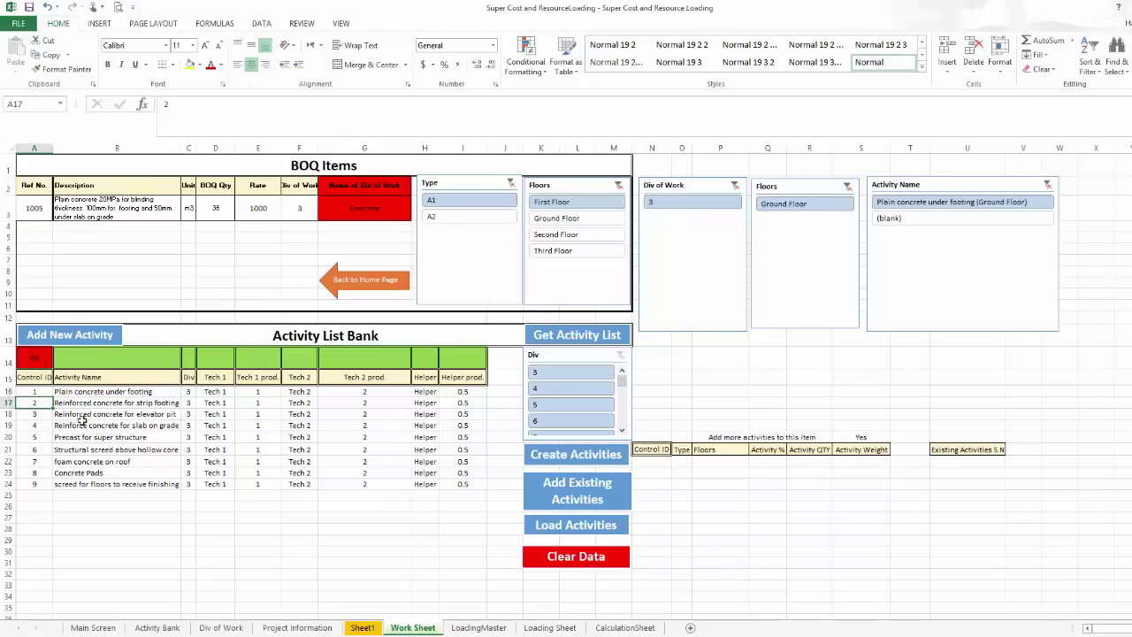
pyautogui.click(510, 184)
pyautogui.click(618, 185)
pyautogui.click(734, 185)
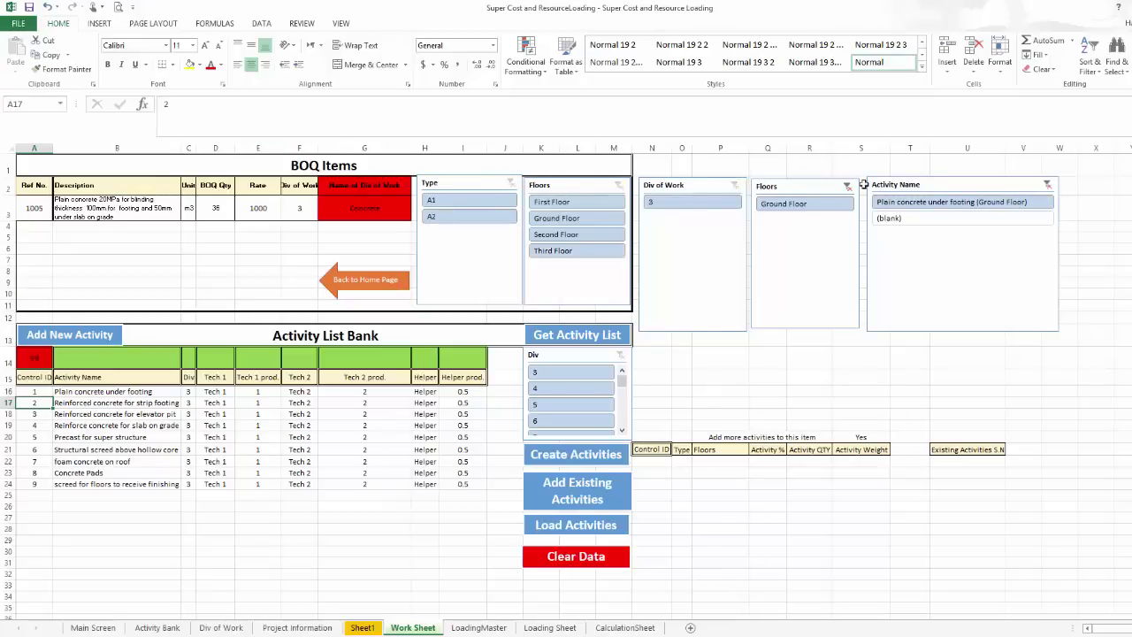
pyautogui.click(847, 186)
pyautogui.click(1046, 184)
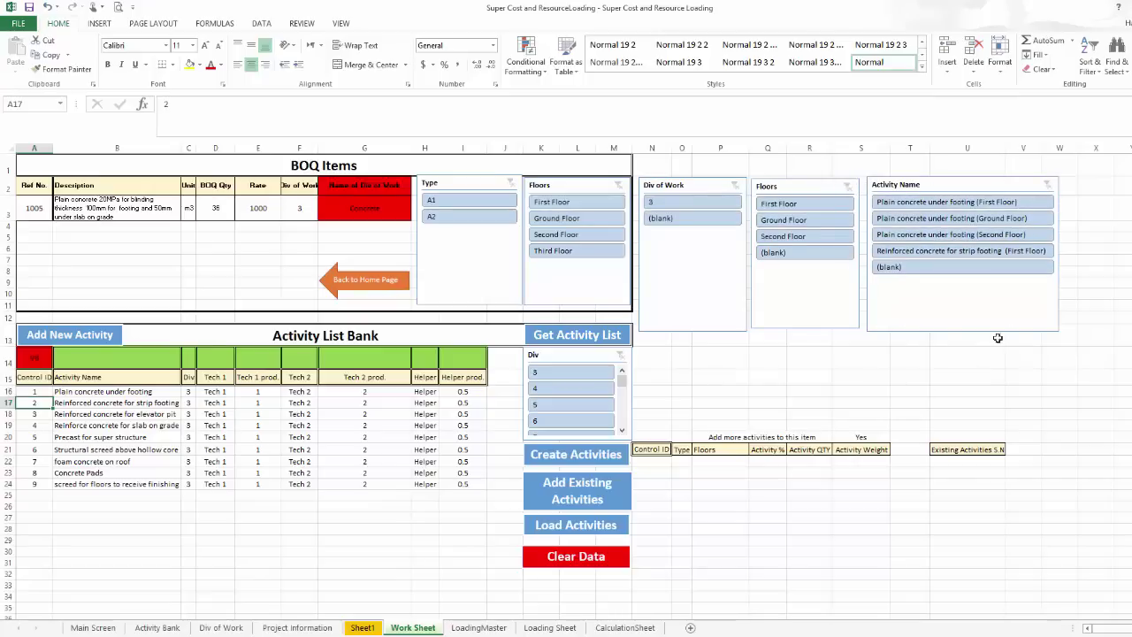
# Step: Go through the home page to the detailed cost Loading Sheet and copy all loaded activity rows, from Control ID to manpower
pyautogui.click(350, 278)
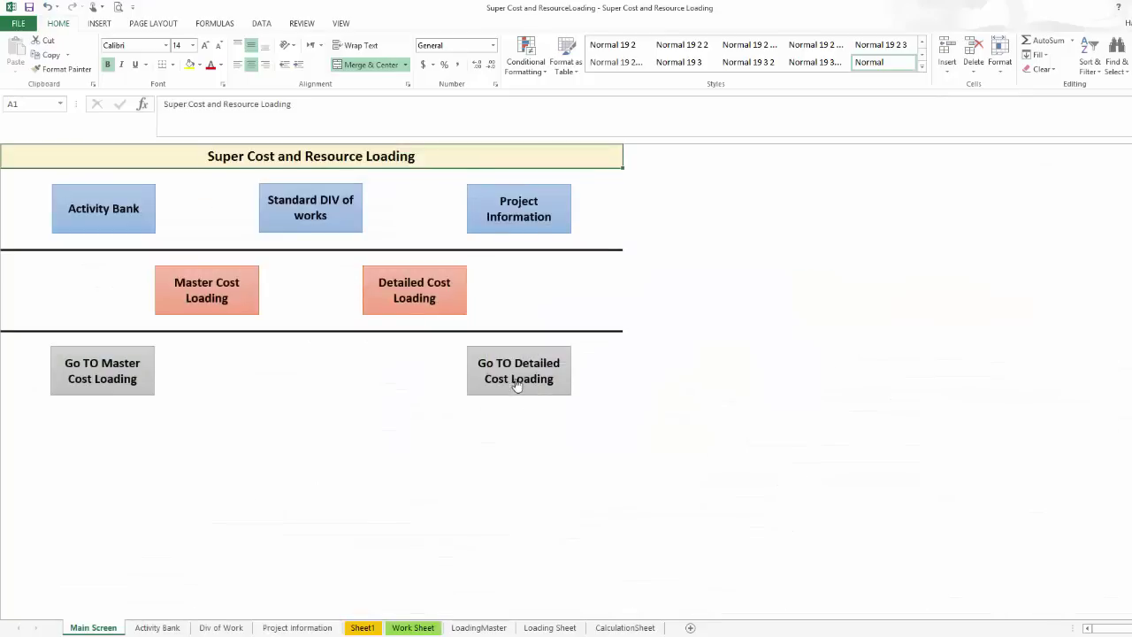
pyautogui.click(513, 372)
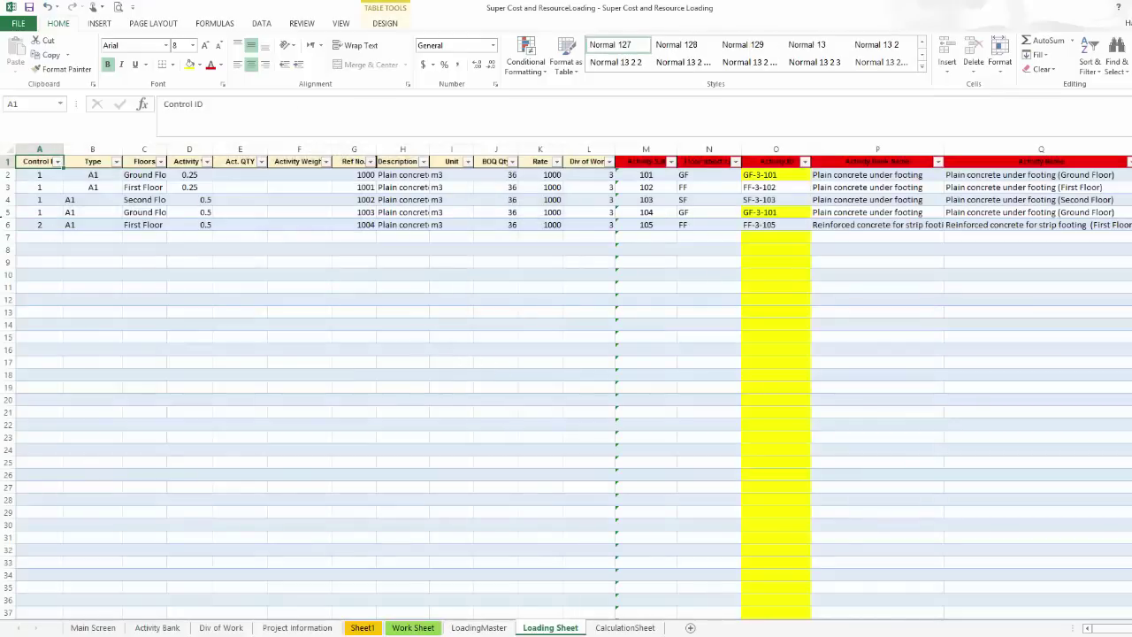
pyautogui.moveTo(36, 180); pyautogui.dragTo(1115, 221)
pyautogui.moveTo(1114, 177); pyautogui.dragTo(1081, 225)
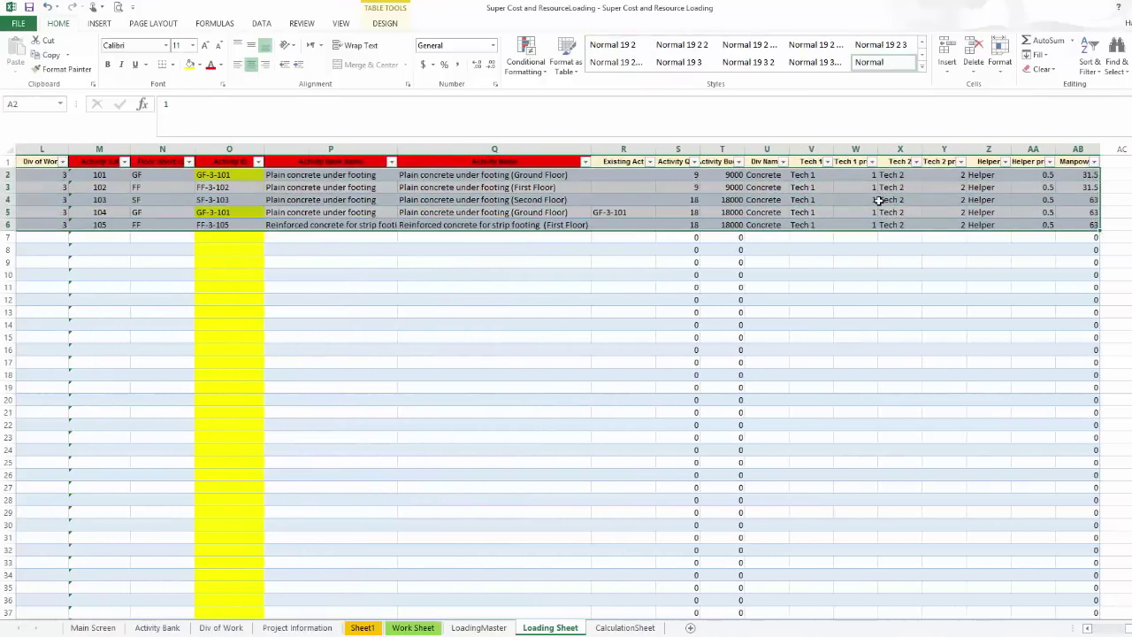
pyautogui.rightClick(877, 201)
pyautogui.click(893, 222)
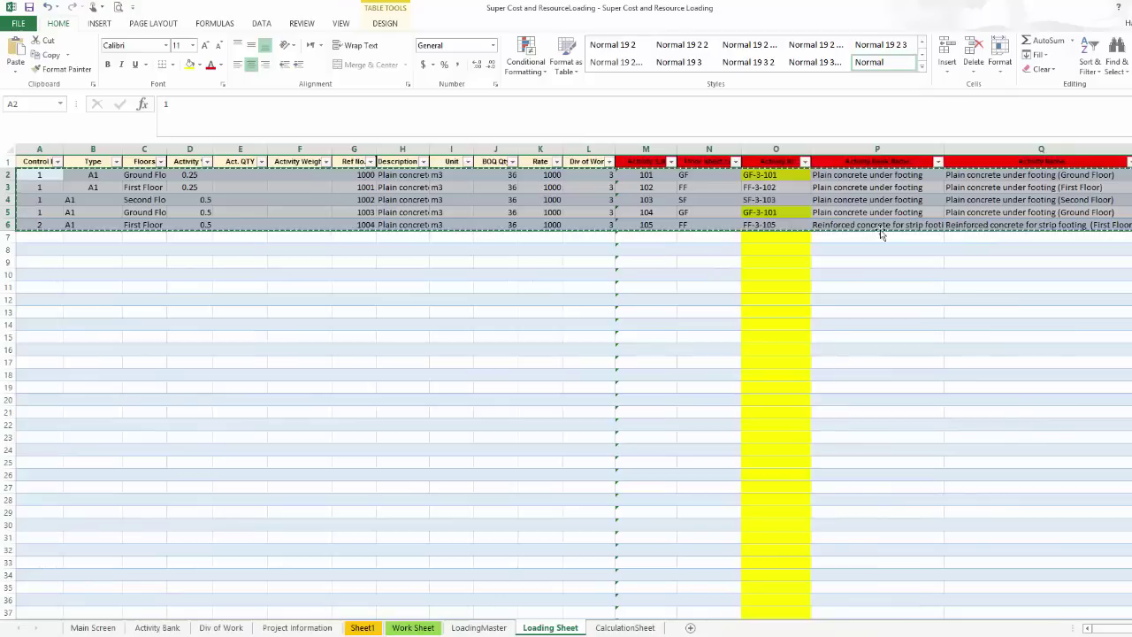
# Step: Switch to the Detailed Cost Loading workbook and paste the copied rows into its Loading Sheet starting at cell A2
pyautogui.hotkey('alt', 'Tab')
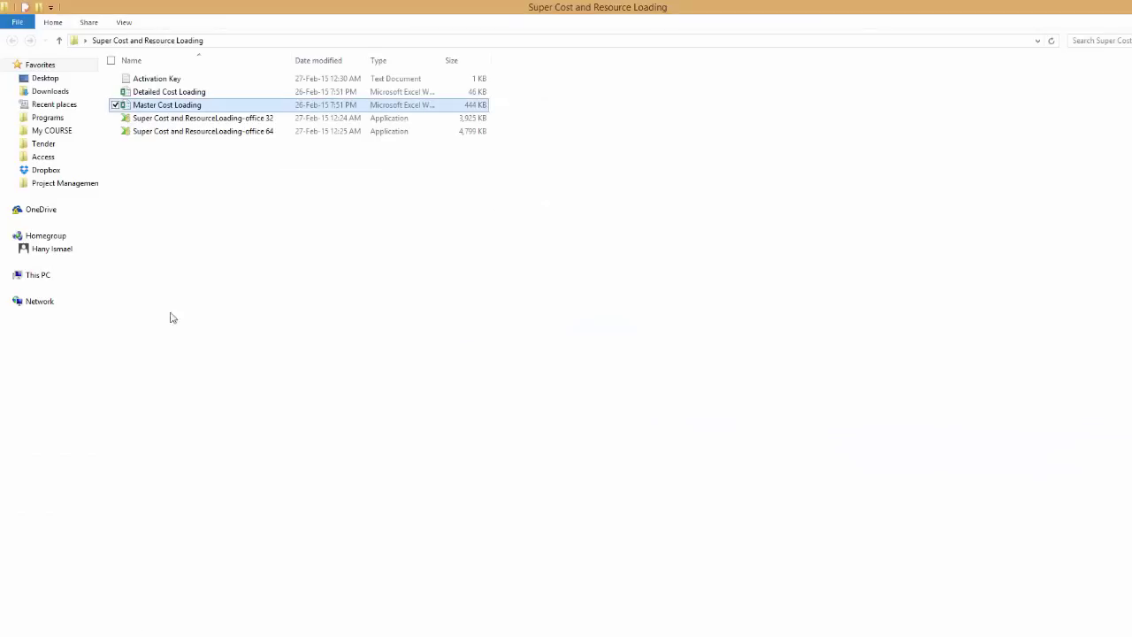
pyautogui.hotkey('alt', 'Tab')
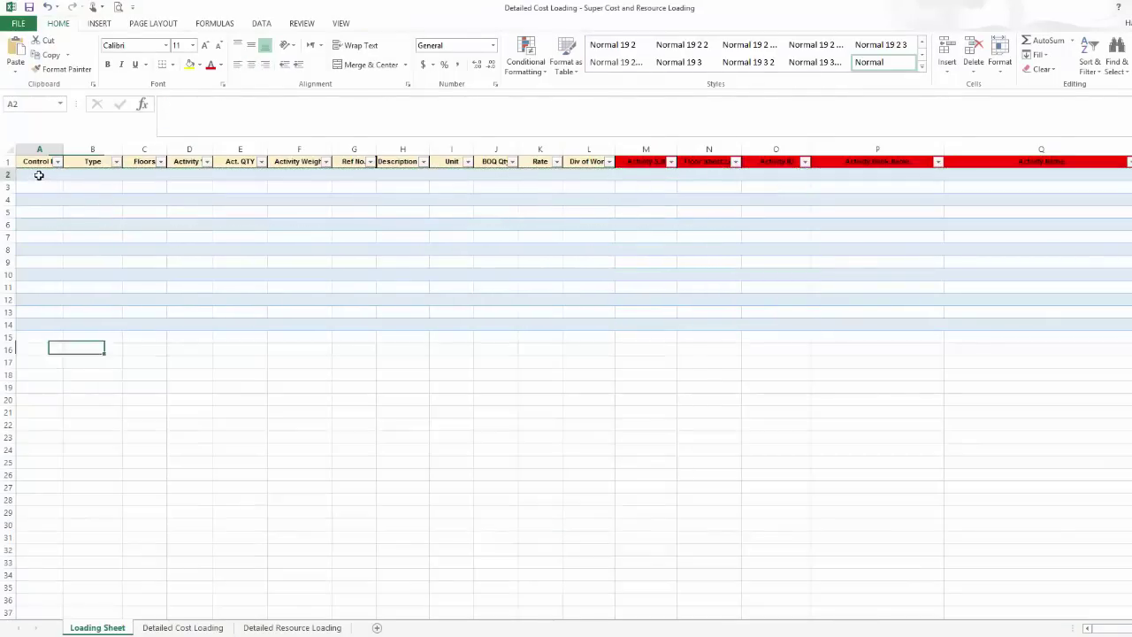
pyautogui.click(39, 175)
pyautogui.rightClick(39, 175)
pyautogui.click(83, 233)
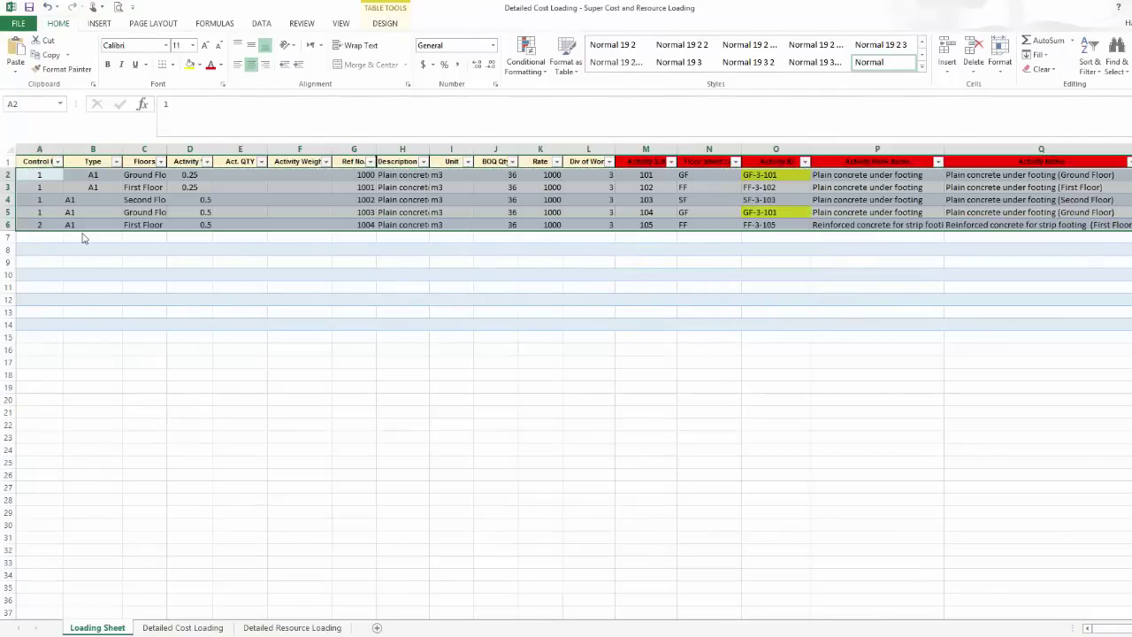
# Step: Refresh all the workbook's data and view the Detailed Cost Loading and Detailed Resource Loading reports
pyautogui.click(261, 24)
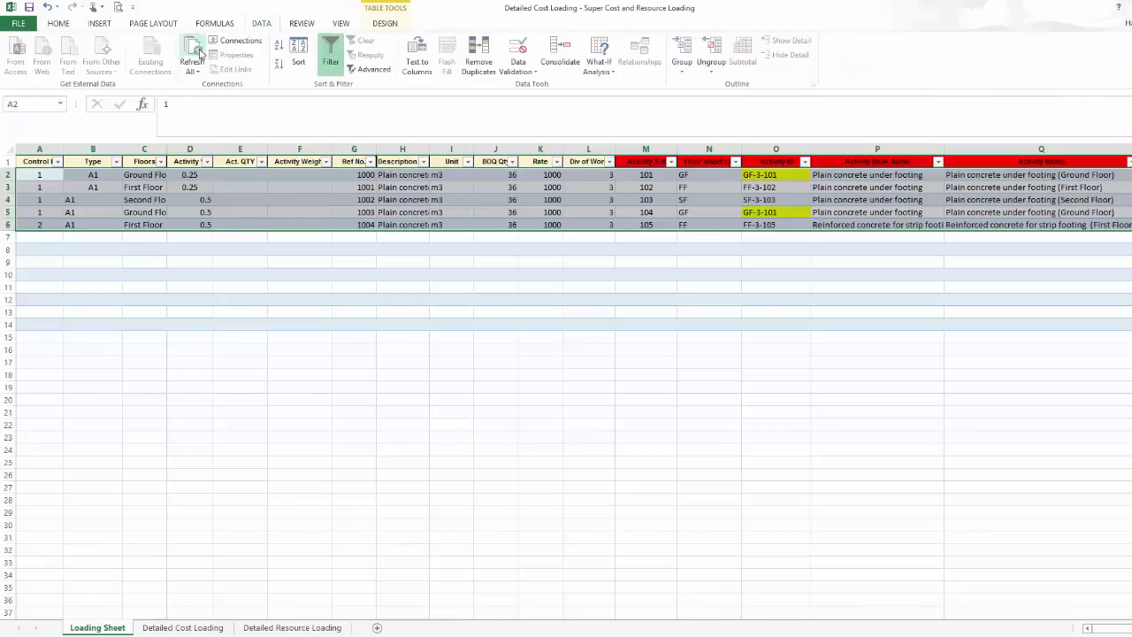
pyautogui.click(187, 627)
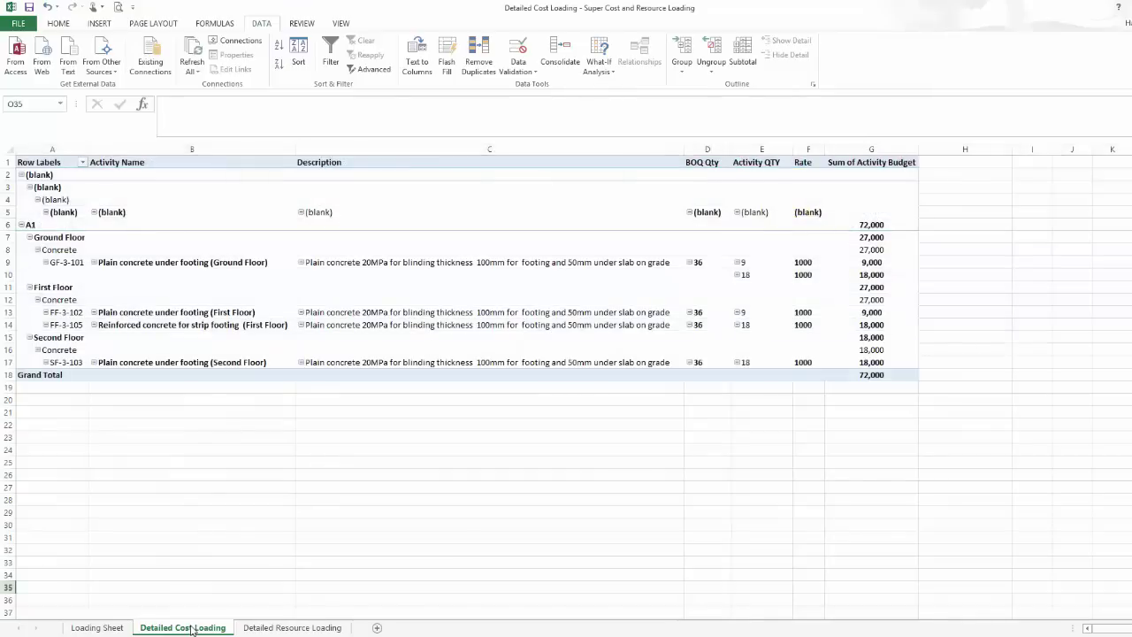
pyautogui.click(301, 628)
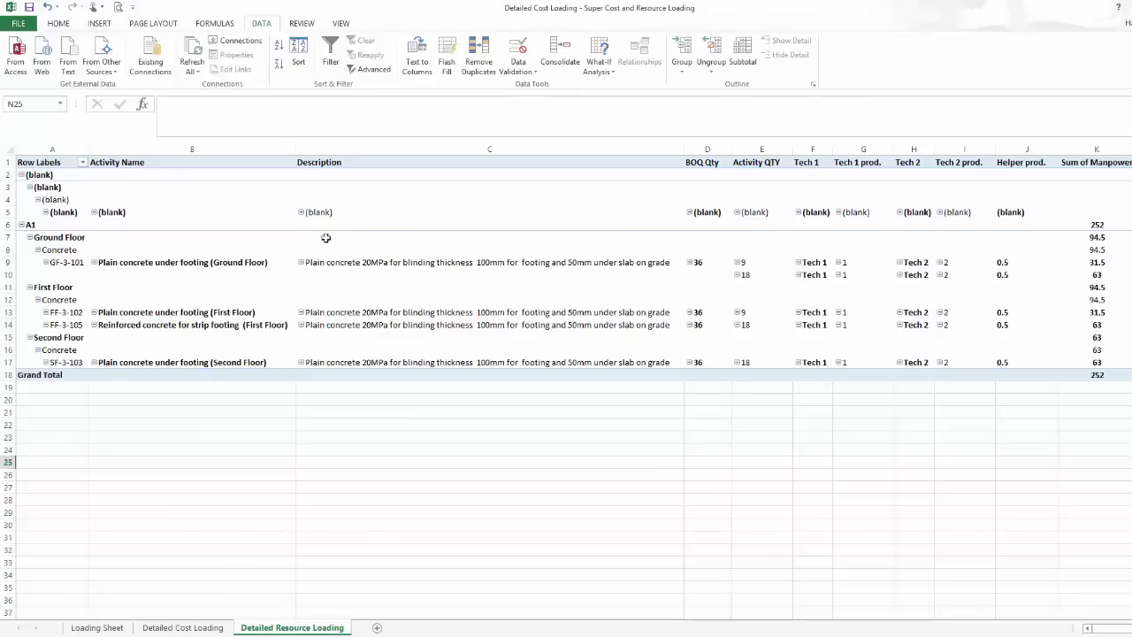
# Step: Return to the Loading Sheet and compare the Activity IDs of the two highlighted Ground Floor rows with the others
pyautogui.click(97, 628)
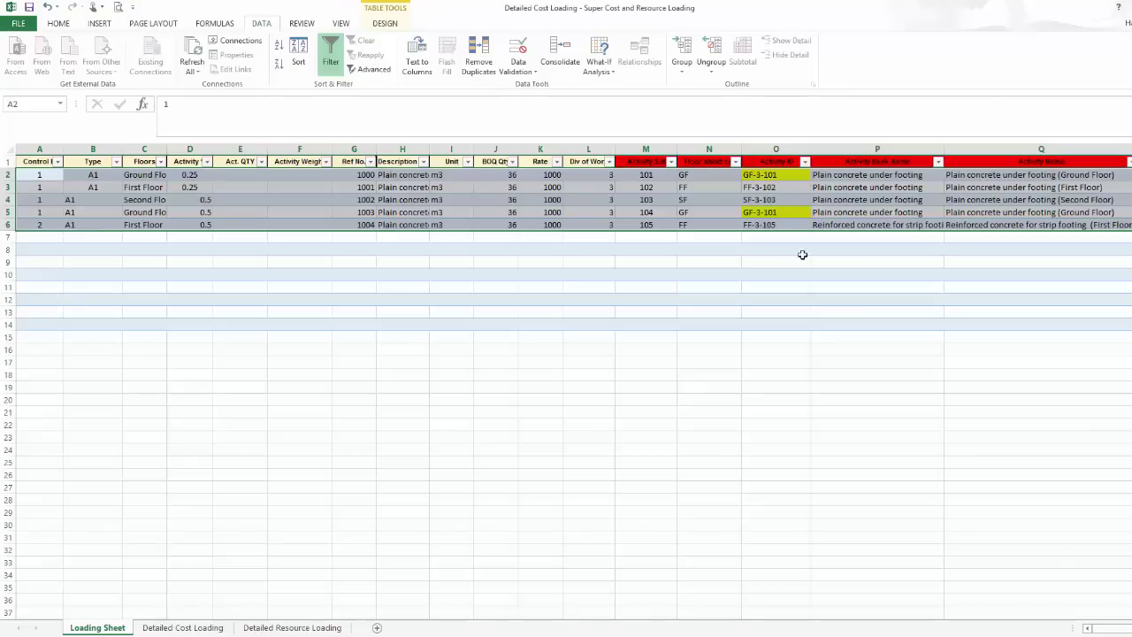
pyautogui.click(789, 226)
pyautogui.click(769, 175)
pyautogui.click(787, 212)
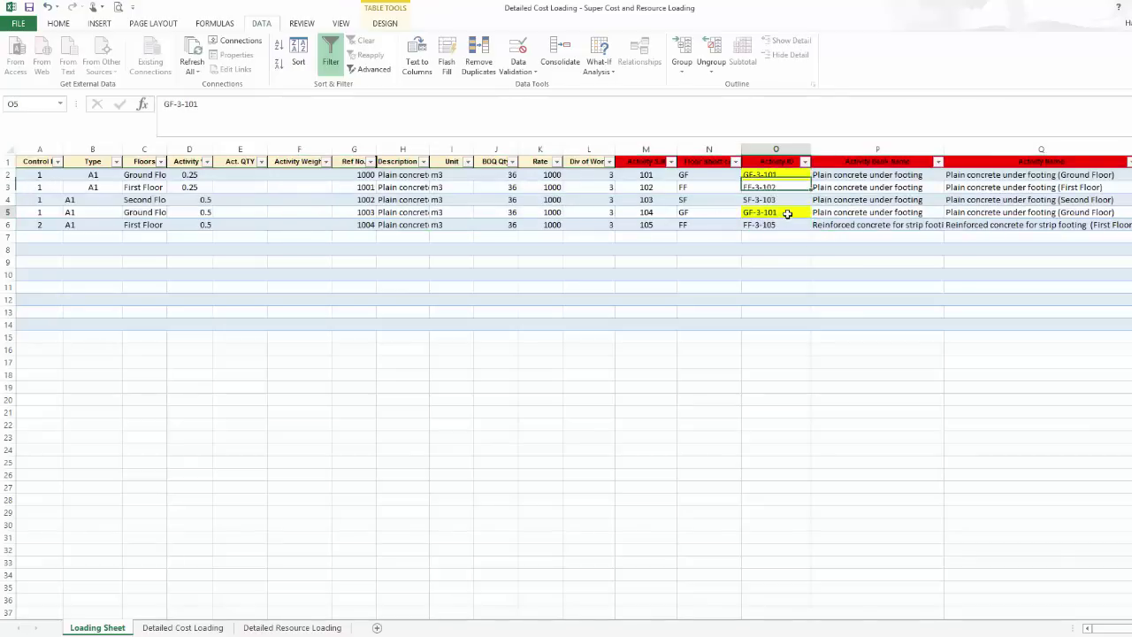
pyautogui.click(775, 176)
pyautogui.click(780, 216)
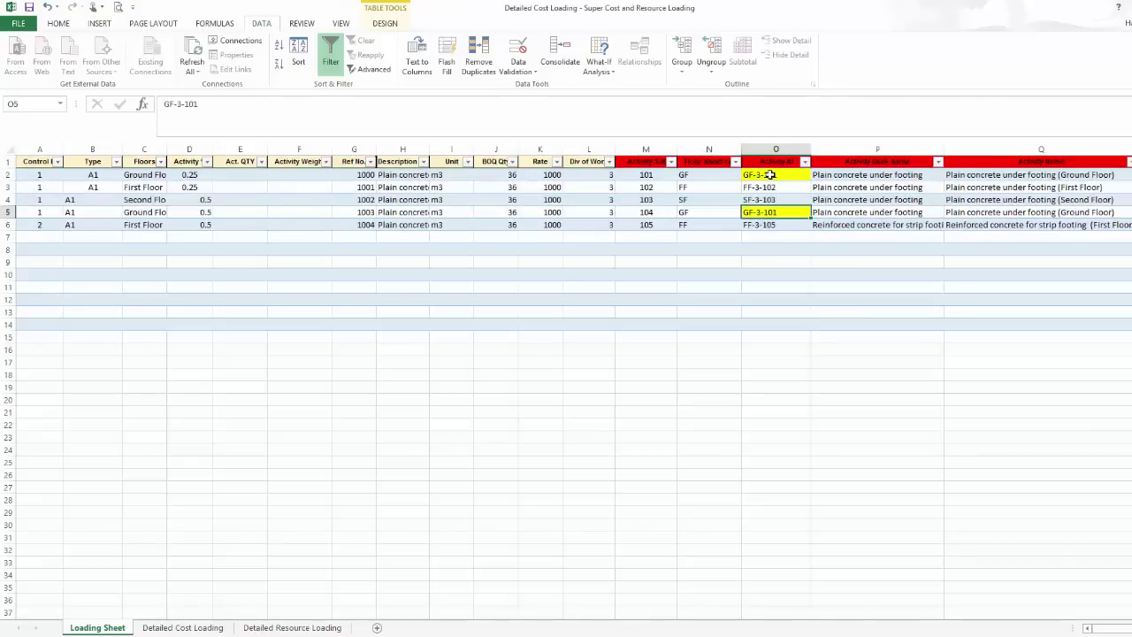
pyautogui.click(771, 175)
pyautogui.click(779, 216)
pyautogui.click(778, 201)
pyautogui.click(766, 175)
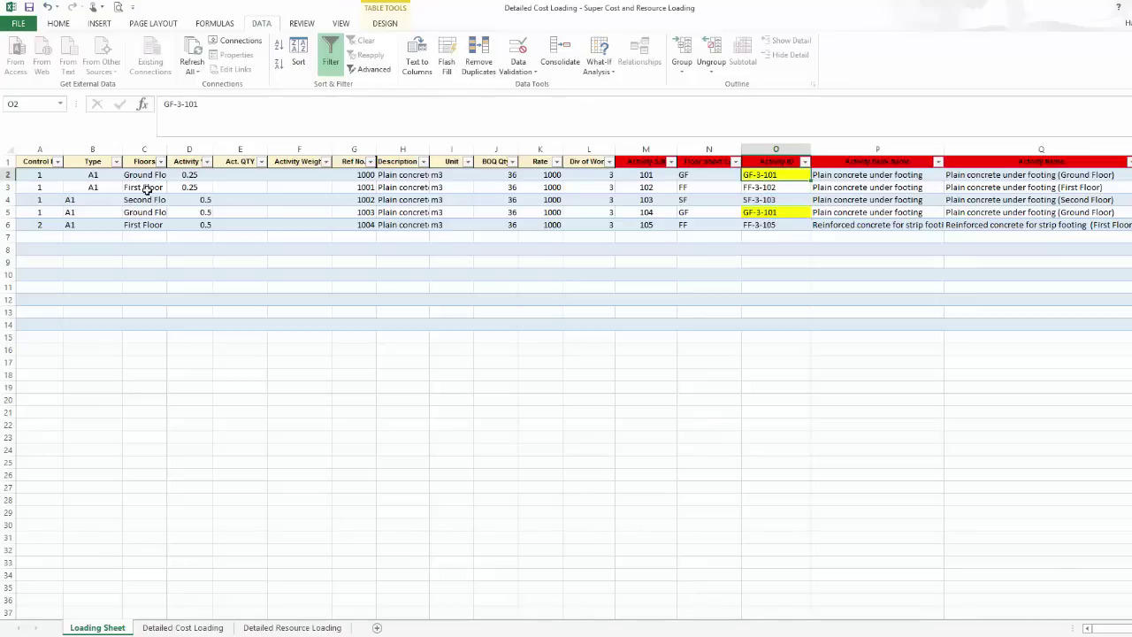
# Step: Compare the BOQ descriptions of the two GF-3-101 rows and check the Ground Floor activity name
pyautogui.click(394, 176)
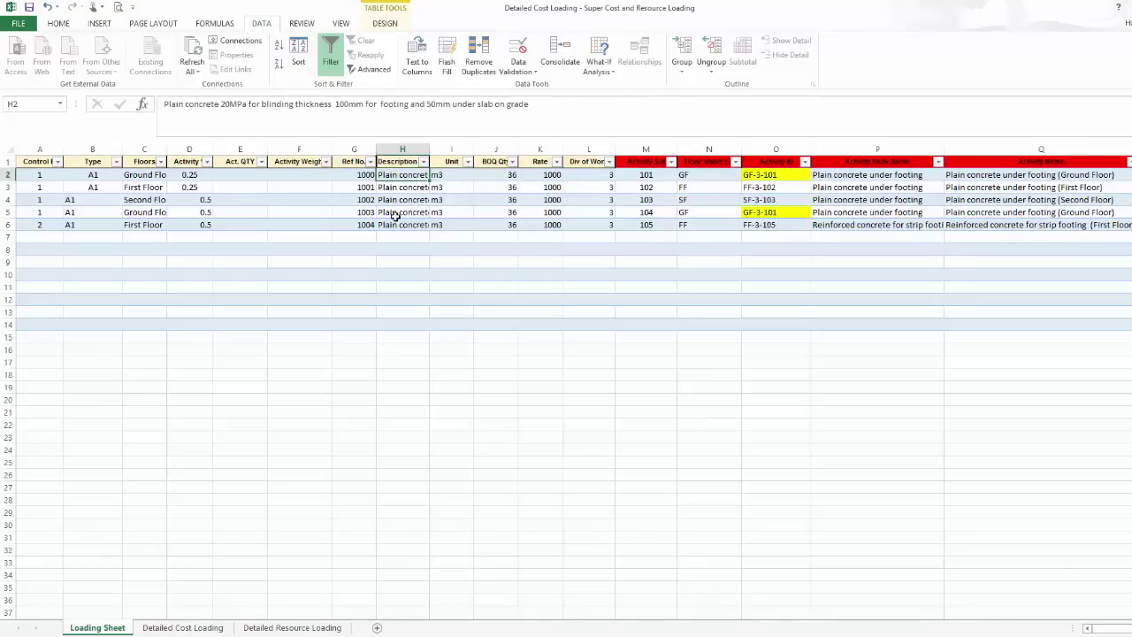
pyautogui.click(397, 213)
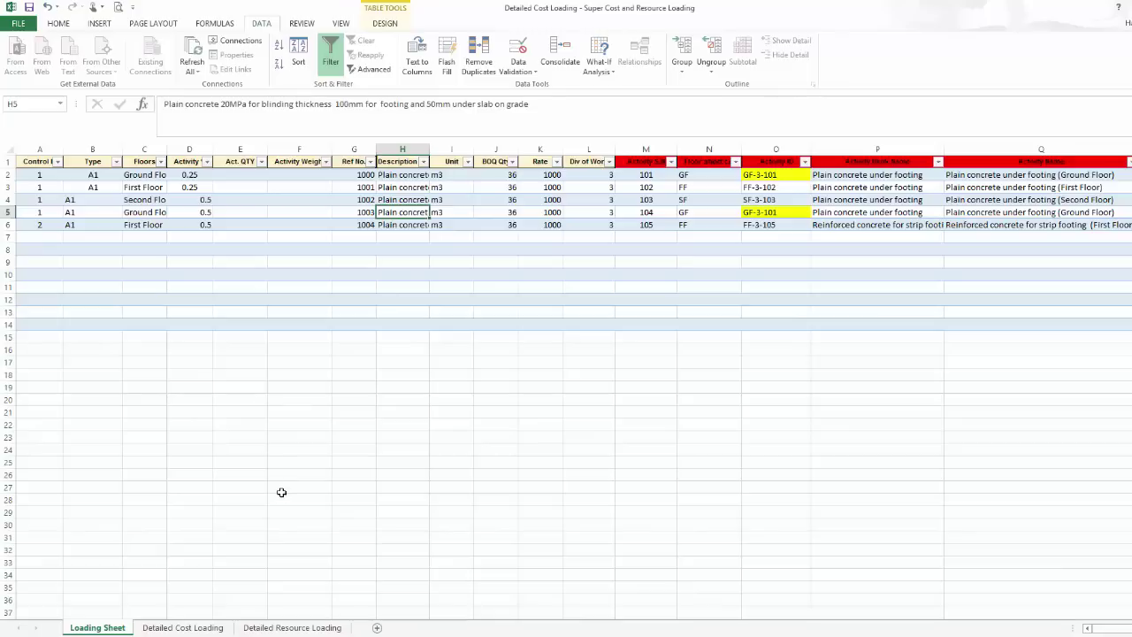
pyautogui.click(1023, 176)
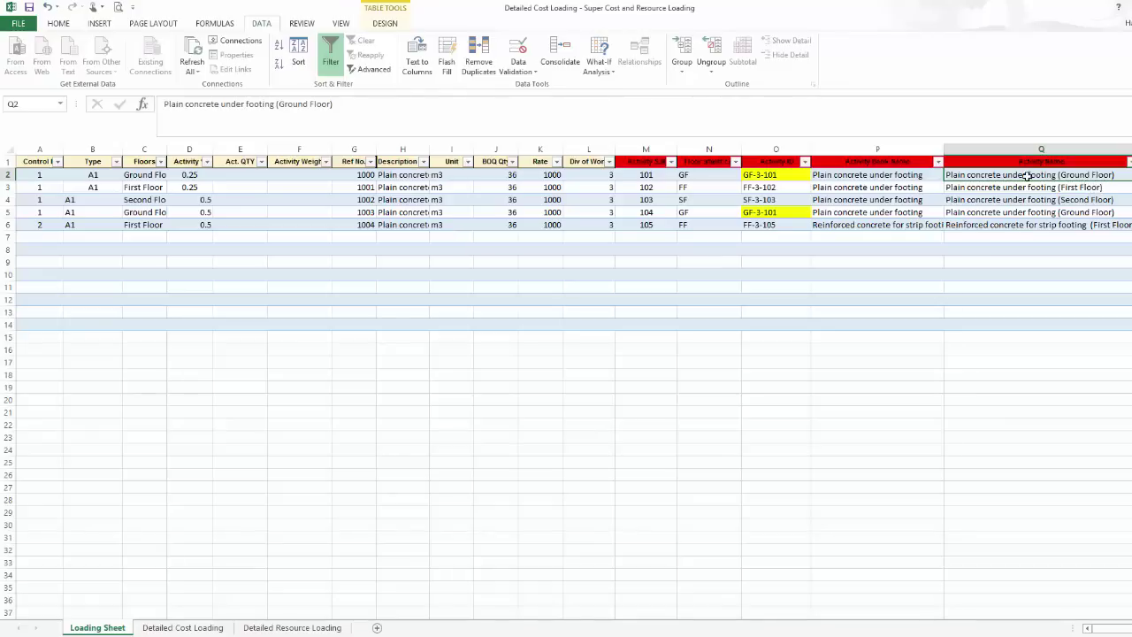
# Step: Compare the activity names of the plain concrete rows for each floor and check the first Ground Floor row's Activity ID
pyautogui.click(1087, 187)
pyautogui.click(1101, 199)
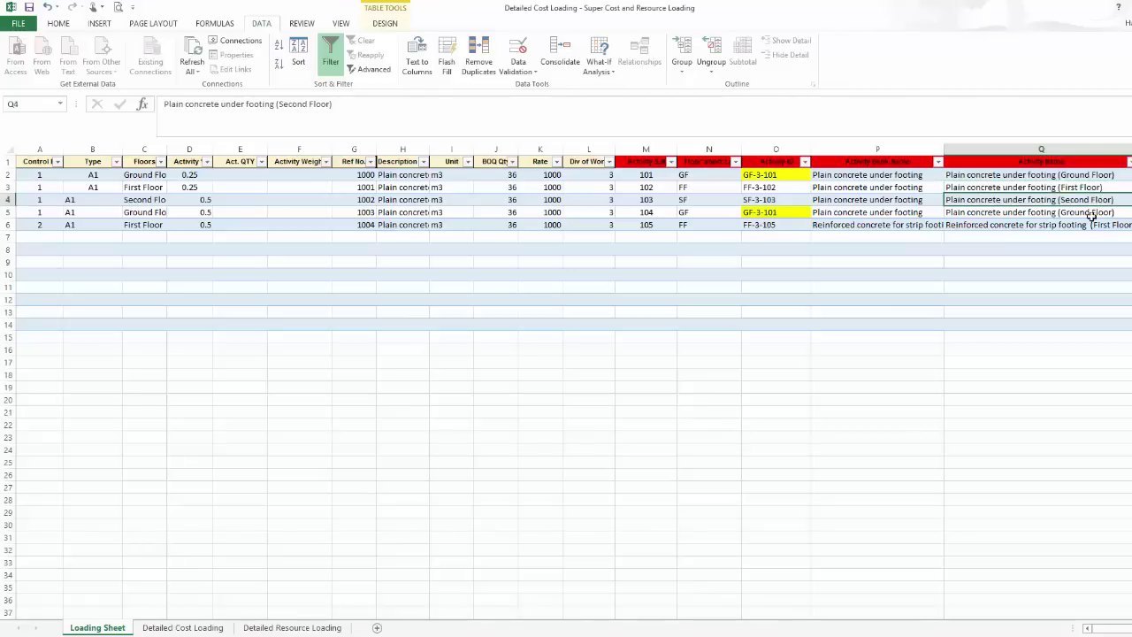
pyautogui.click(1087, 214)
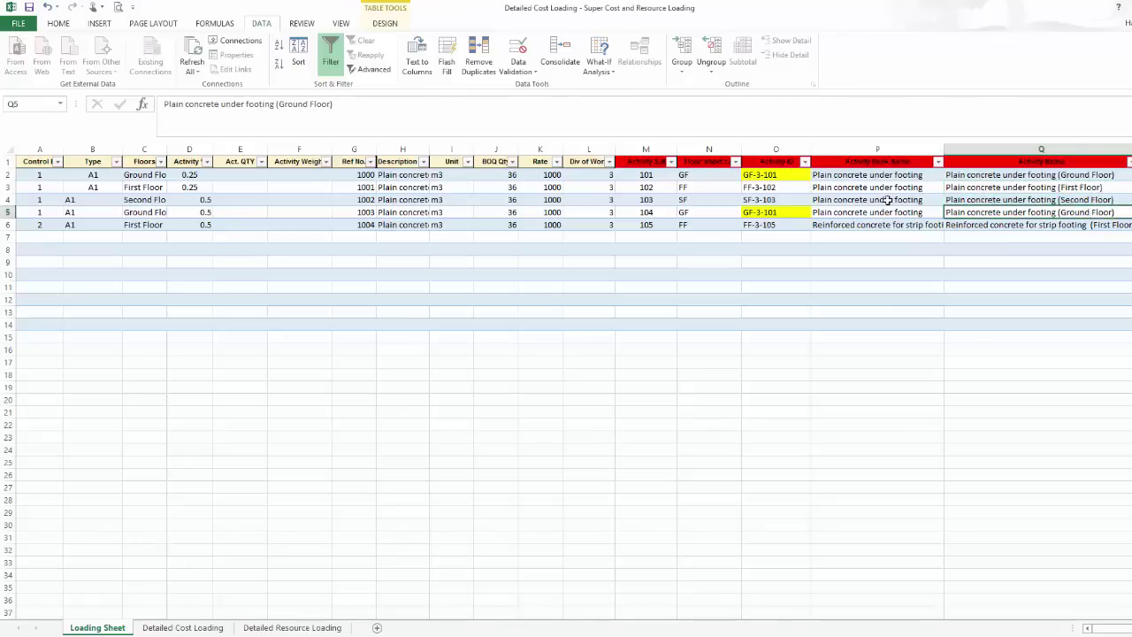
pyautogui.click(789, 176)
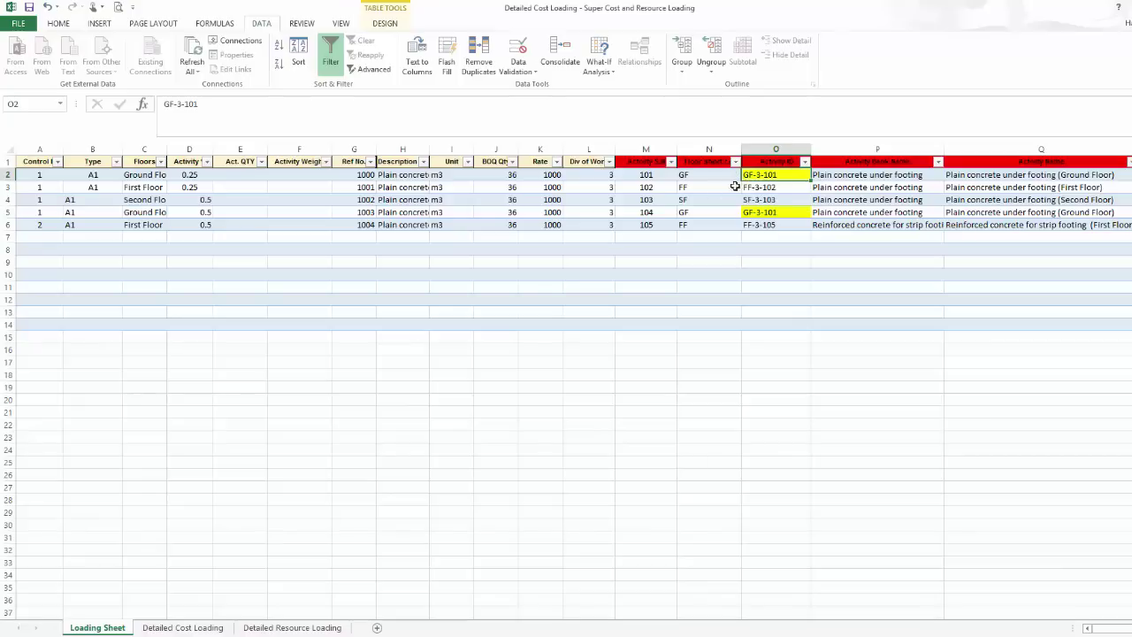
# Step: Review the Detailed Cost Loading report down to its grand total and examine the Ground Floor group
pyautogui.click(213, 628)
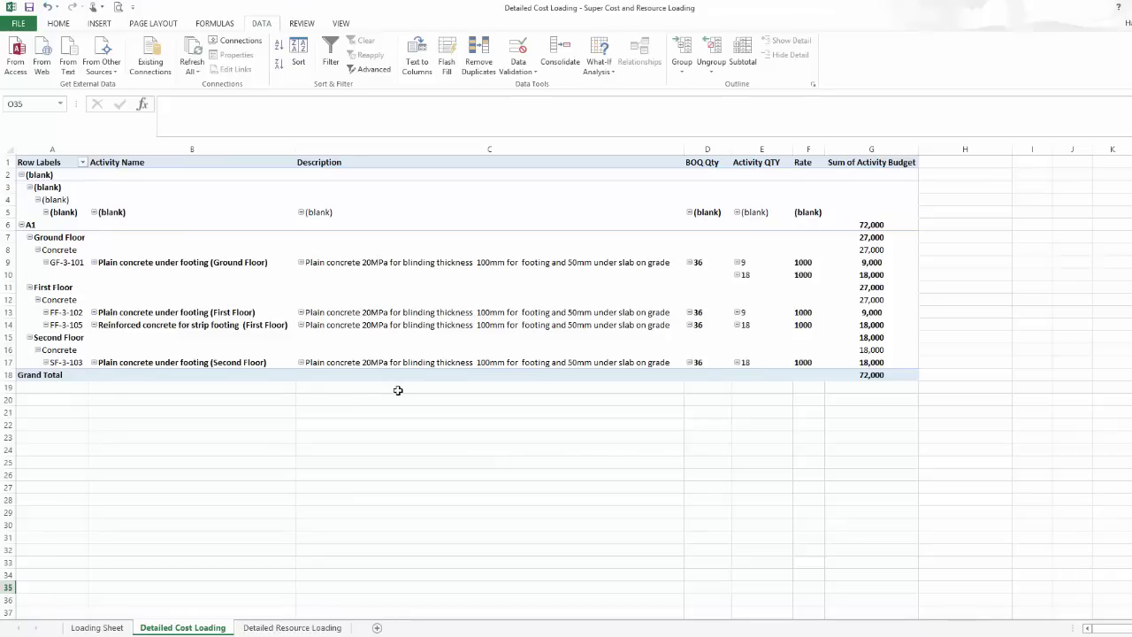
pyautogui.scroll(-2, 398, 390)
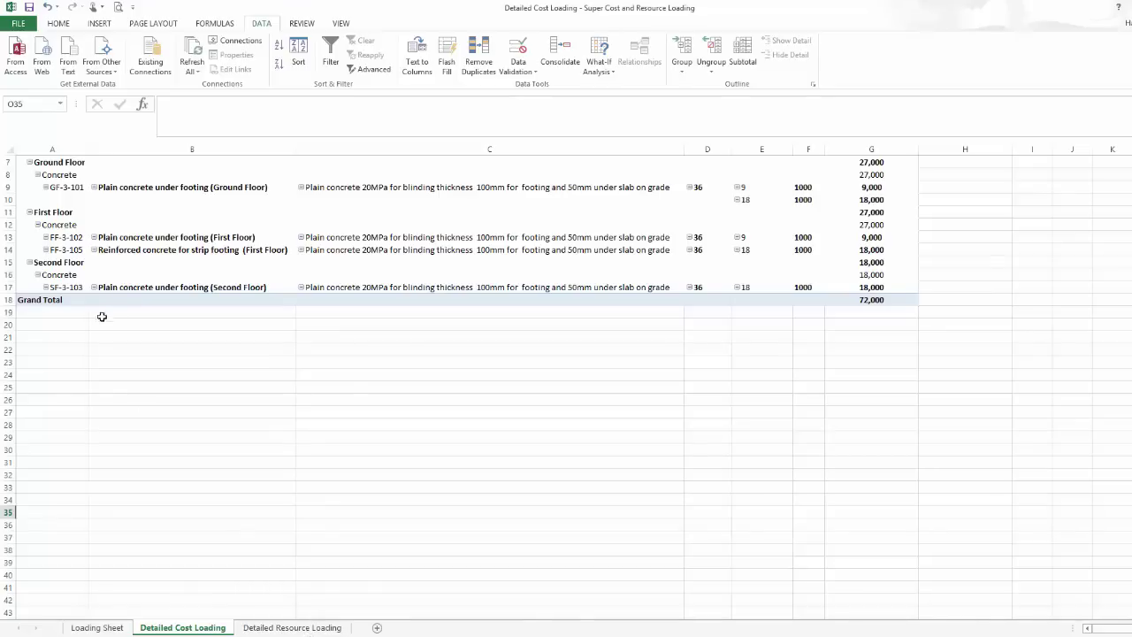
pyautogui.scroll(2, 76, 180)
pyautogui.click(55, 237)
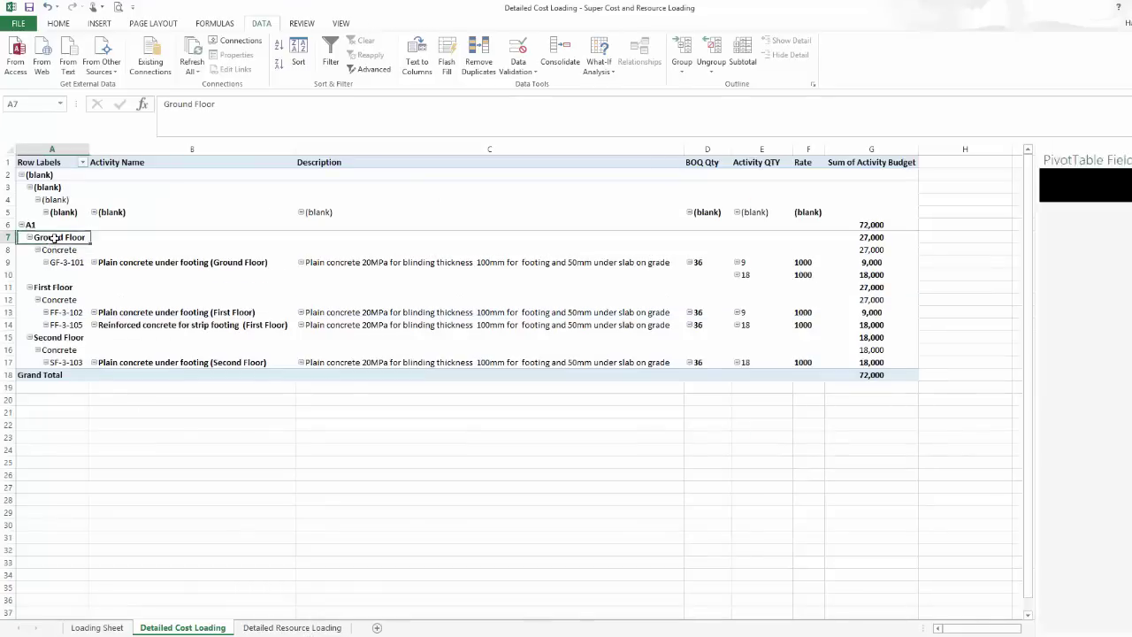
pyautogui.click(319, 449)
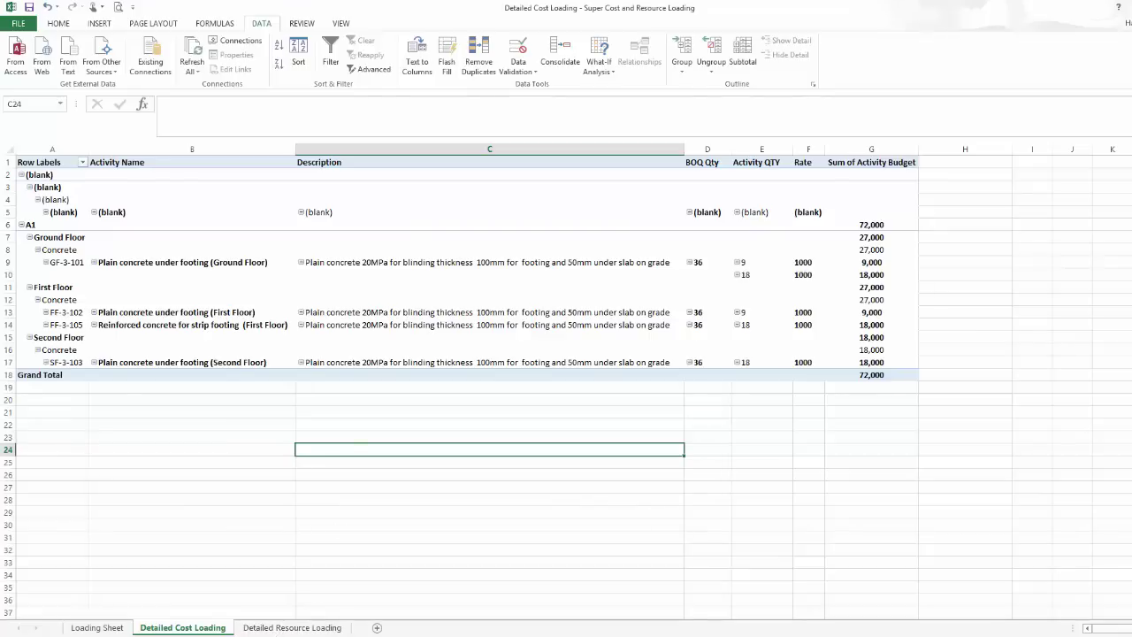
# Step: Switch to the Super Cost and ResourceLoading workbook, show its Main Screen and save a secure copy to the Desktop as "my 1st try"
pyautogui.hotkey('ctrl', 'Tab')
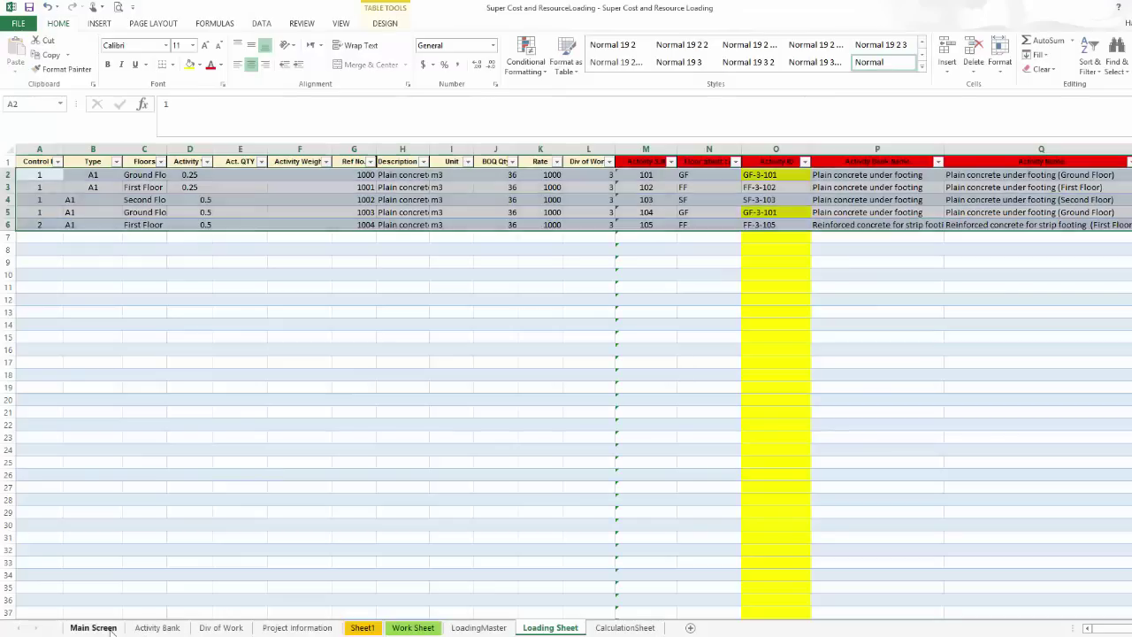
pyautogui.click(112, 628)
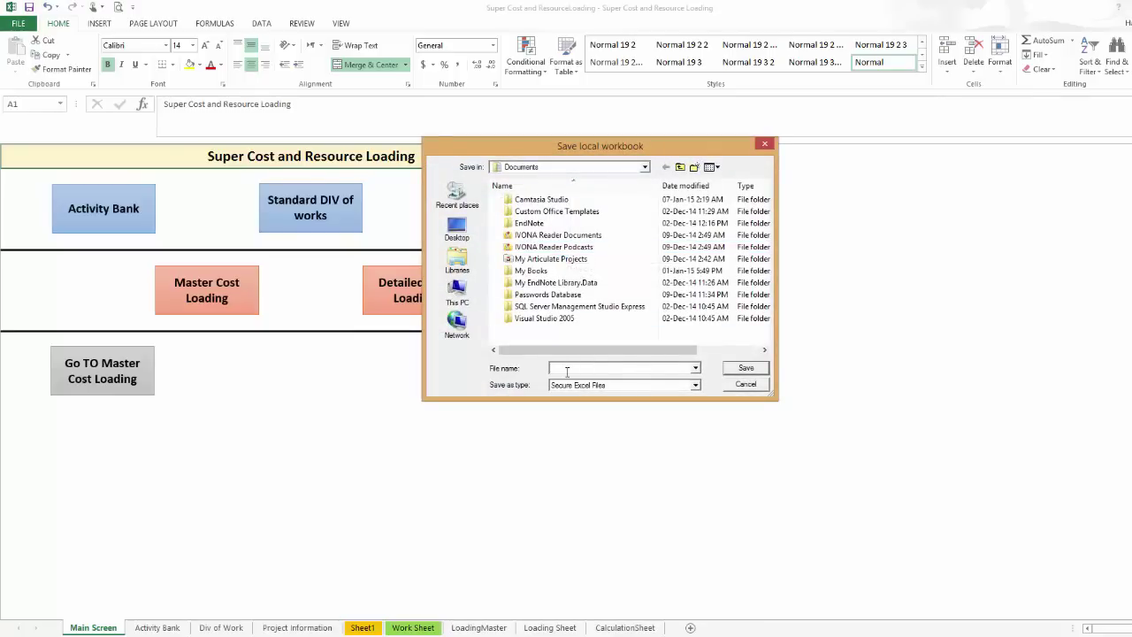
pyautogui.write('my 1st try')
pyautogui.click(459, 237)
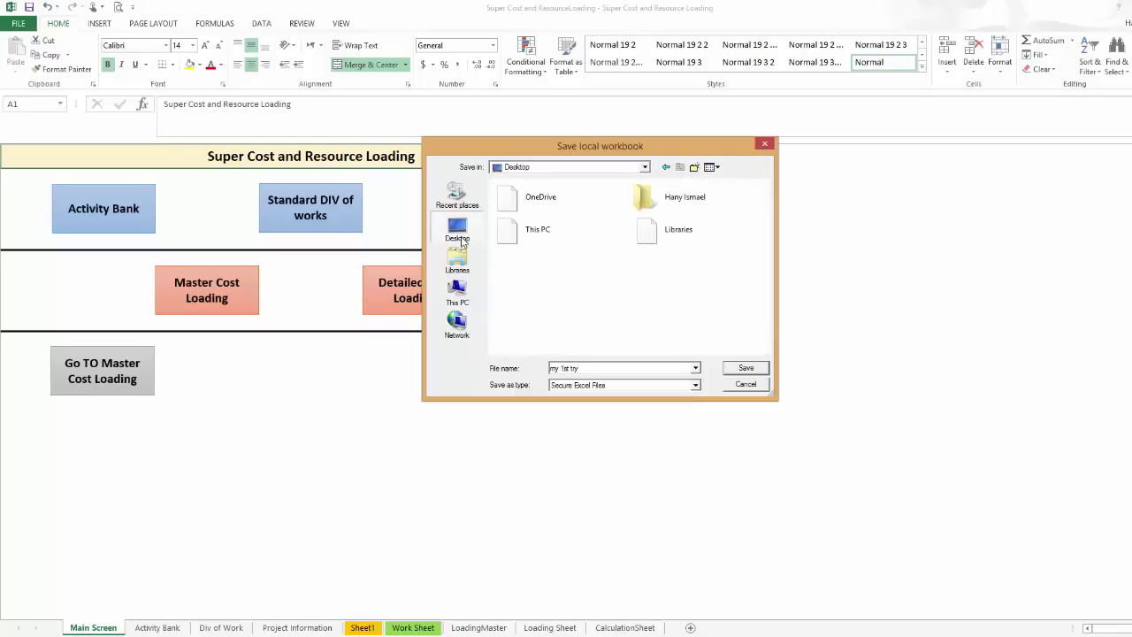
pyautogui.click(749, 373)
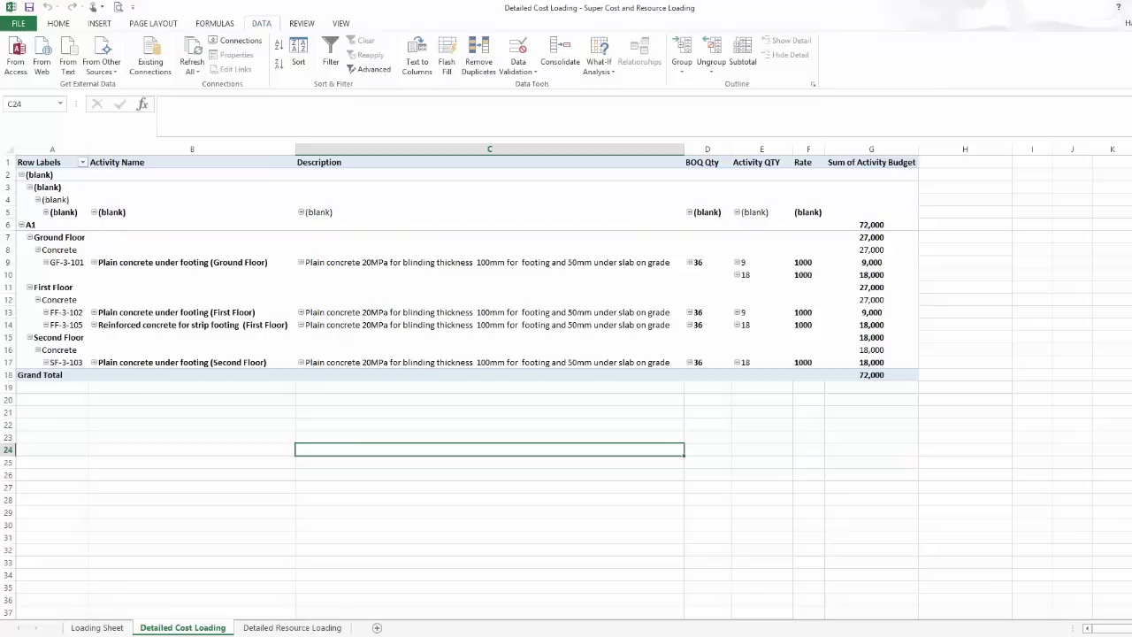
# Step: Close the Detailed Cost Loading and 1Super Cost and ResourceLoading workbooks without saving their changes
pyautogui.hotkey('ctrl', 'w')
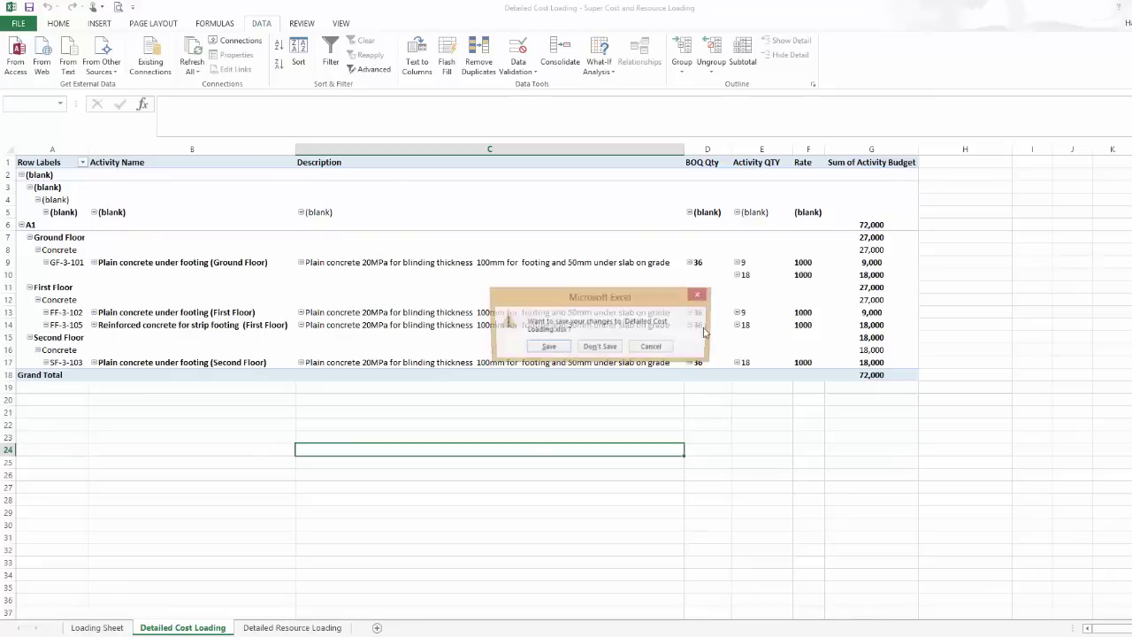
pyautogui.click(587, 350)
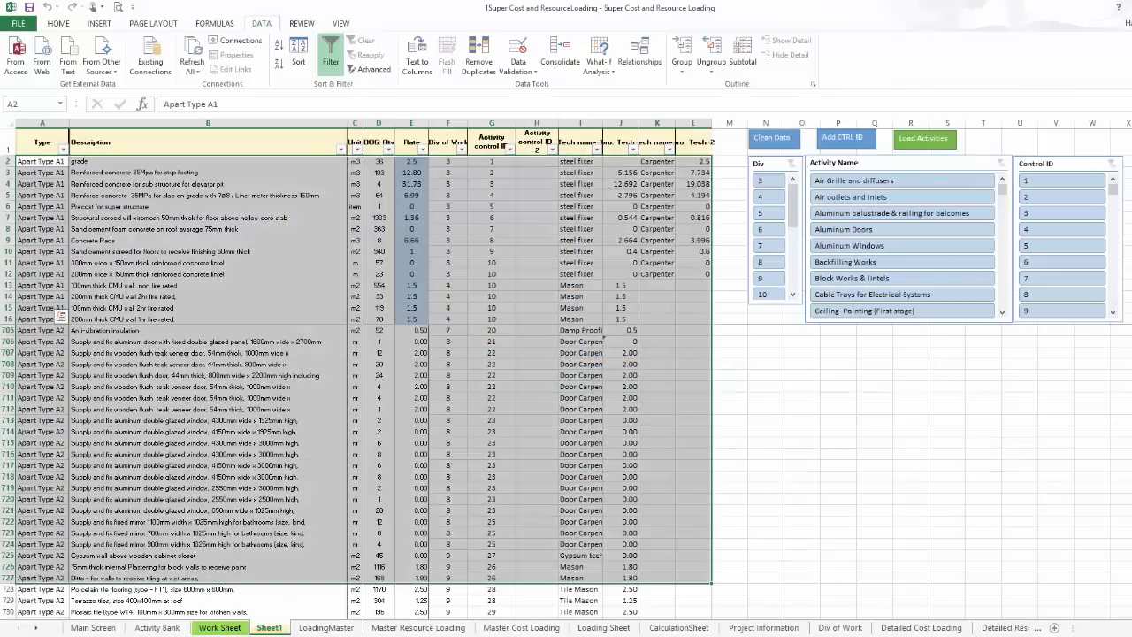
pyautogui.hotkey('ctrl', 'w')
pyautogui.click(607, 348)
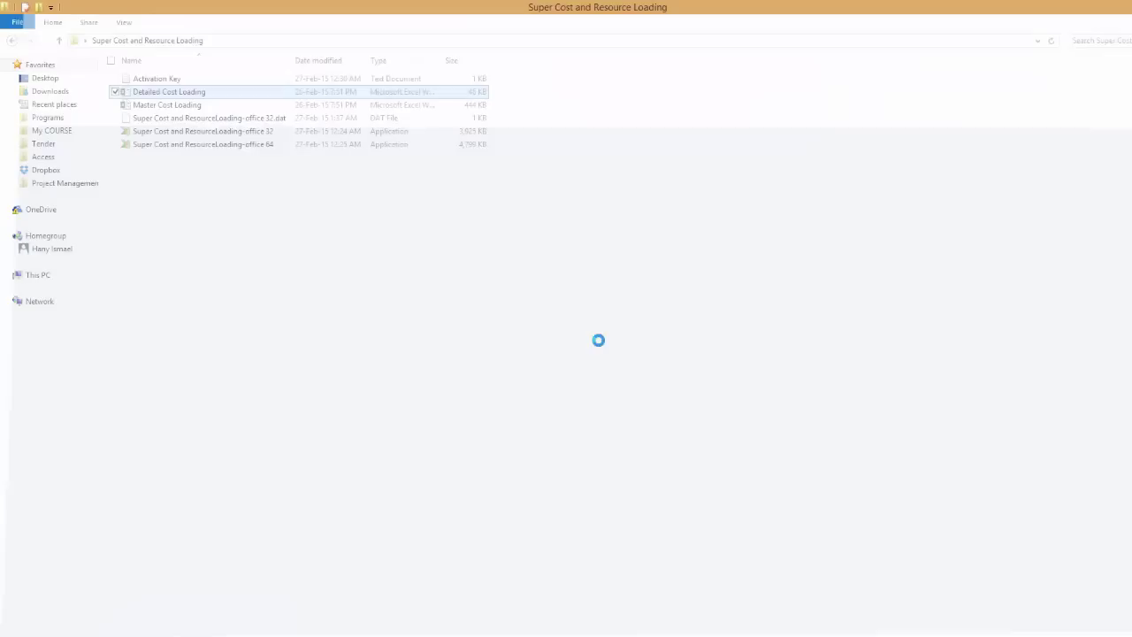
# Step: Launch Super Cost and ResourceLoading-office 32 and load the saved copy "my 1st try.xlsc" from the Desktop
pyautogui.click(268, 236)
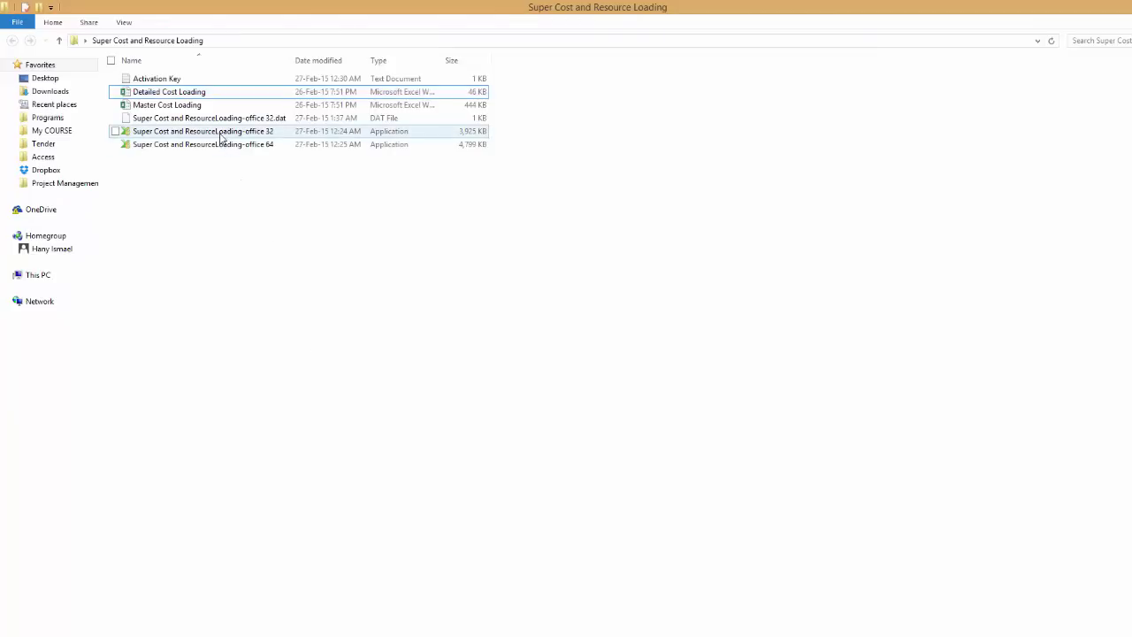
pyautogui.click(237, 136)
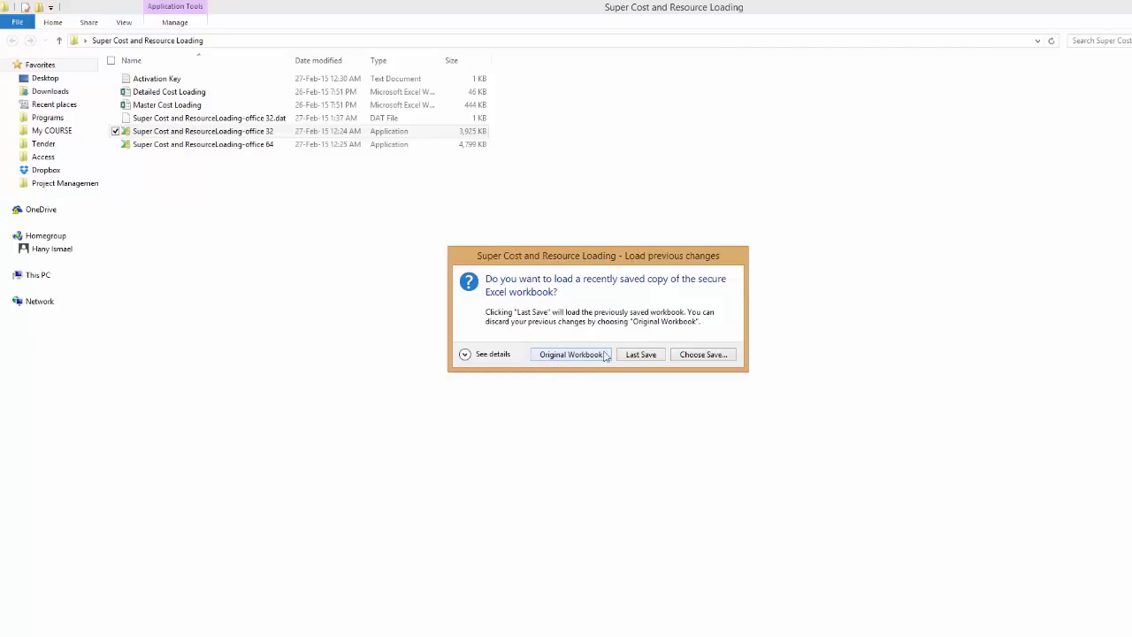
pyautogui.click(702, 356)
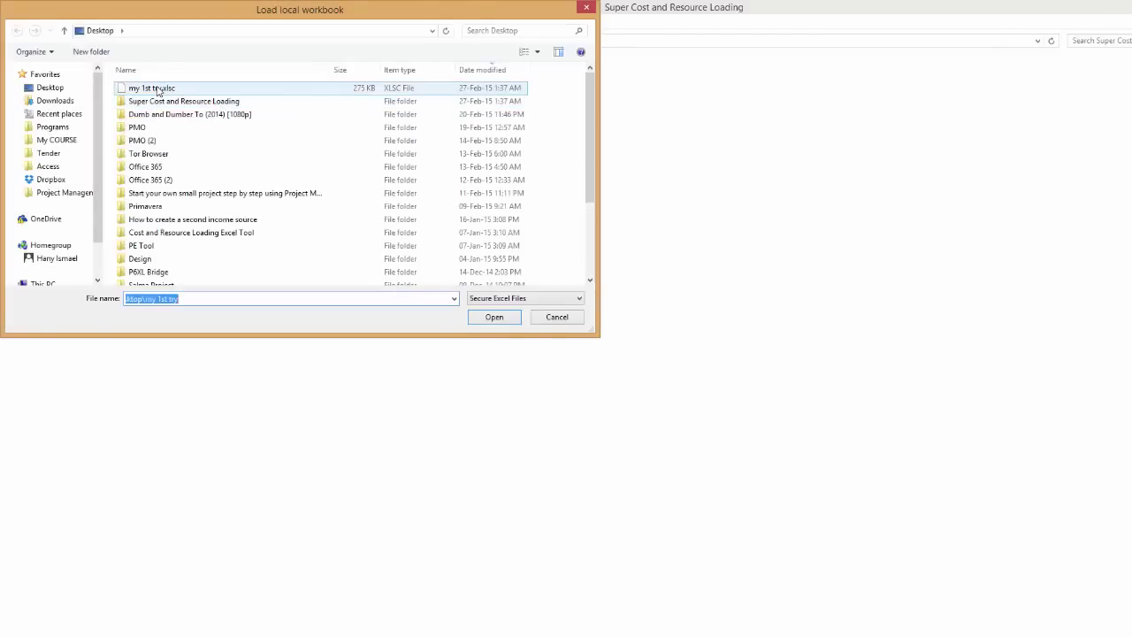
pyautogui.click(156, 89)
pyautogui.doubleClick(156, 88)
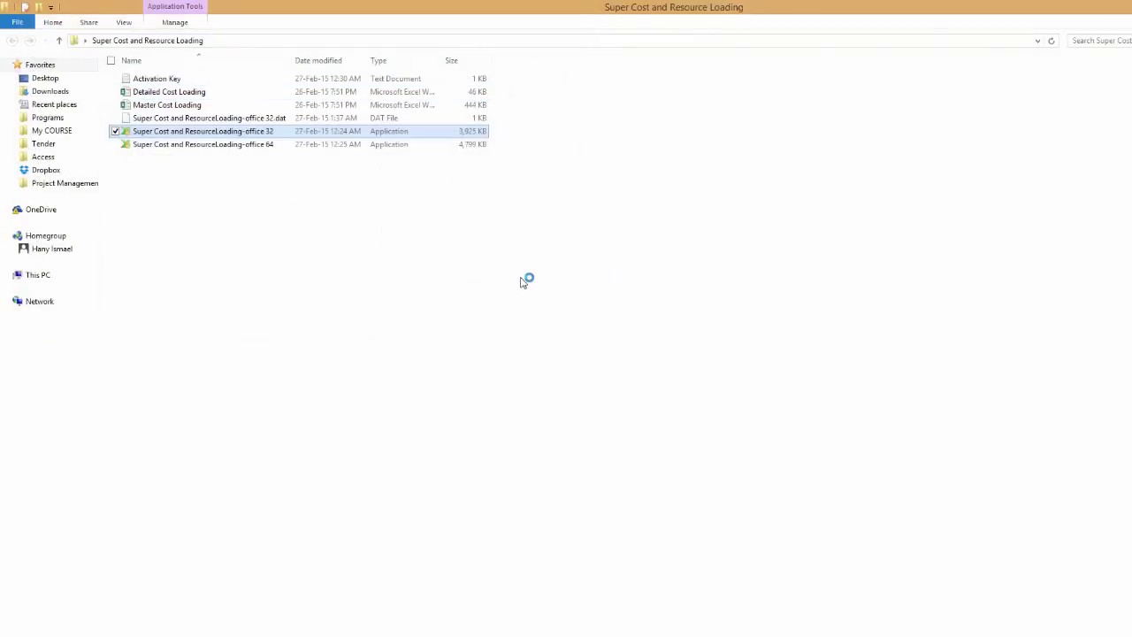